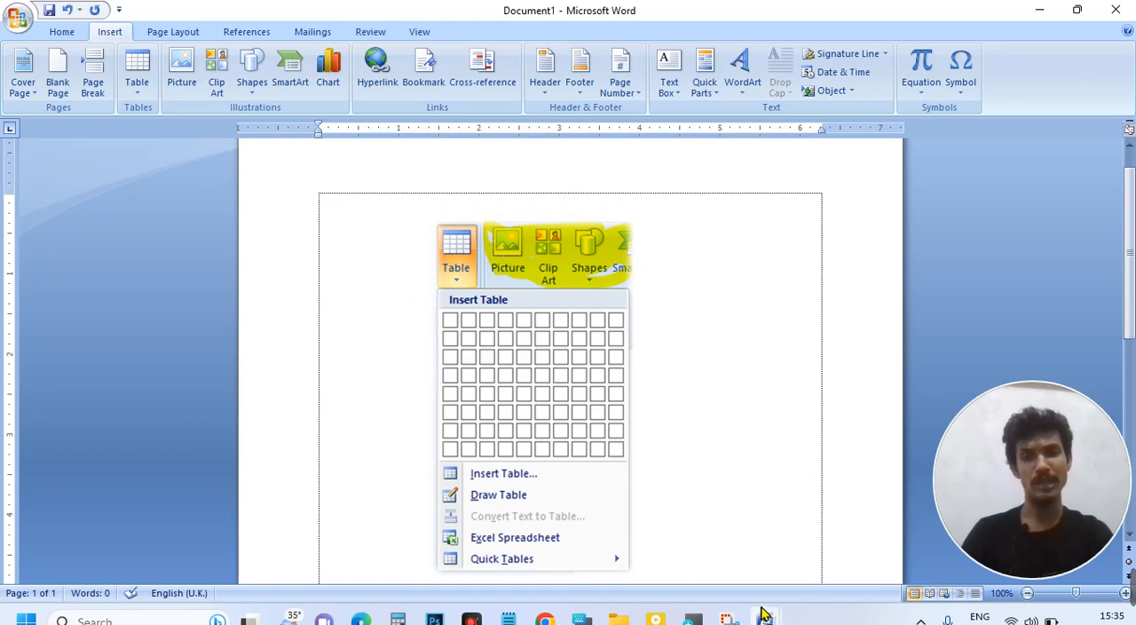
Step: Switch to Document4 and highlight the Columns and Row lines on its page
{"action": "mouse_move", "coordinate": [765, 615]}
{"action": "left_click", "coordinate": [808, 549]}
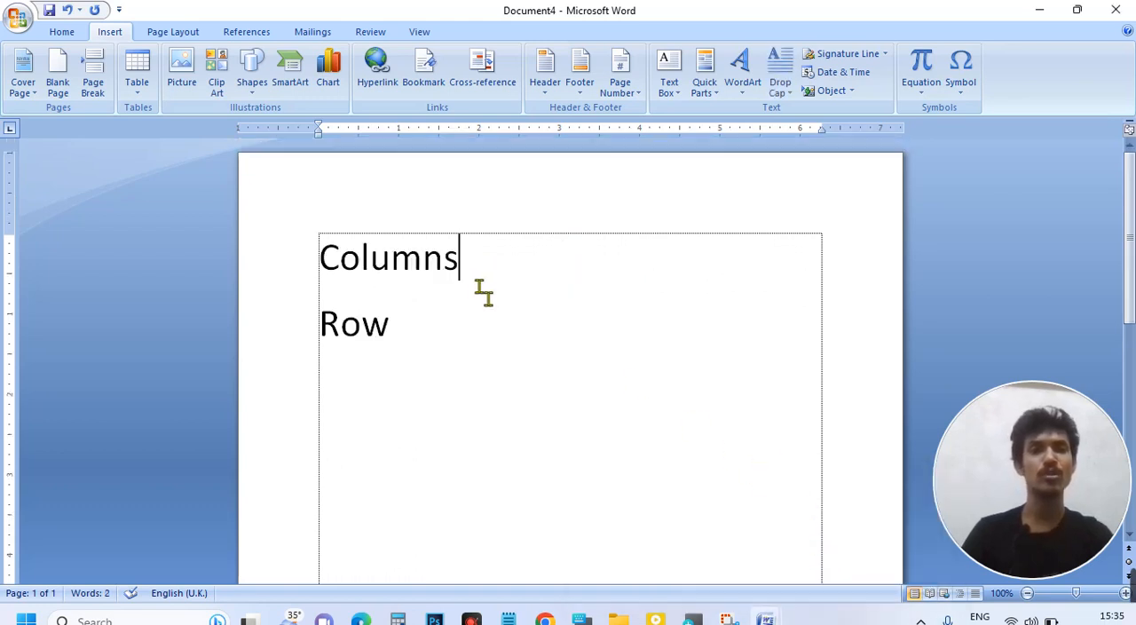
{"action": "left_click_drag", "start_coordinate": [426, 334], "coordinate": [328, 274]}
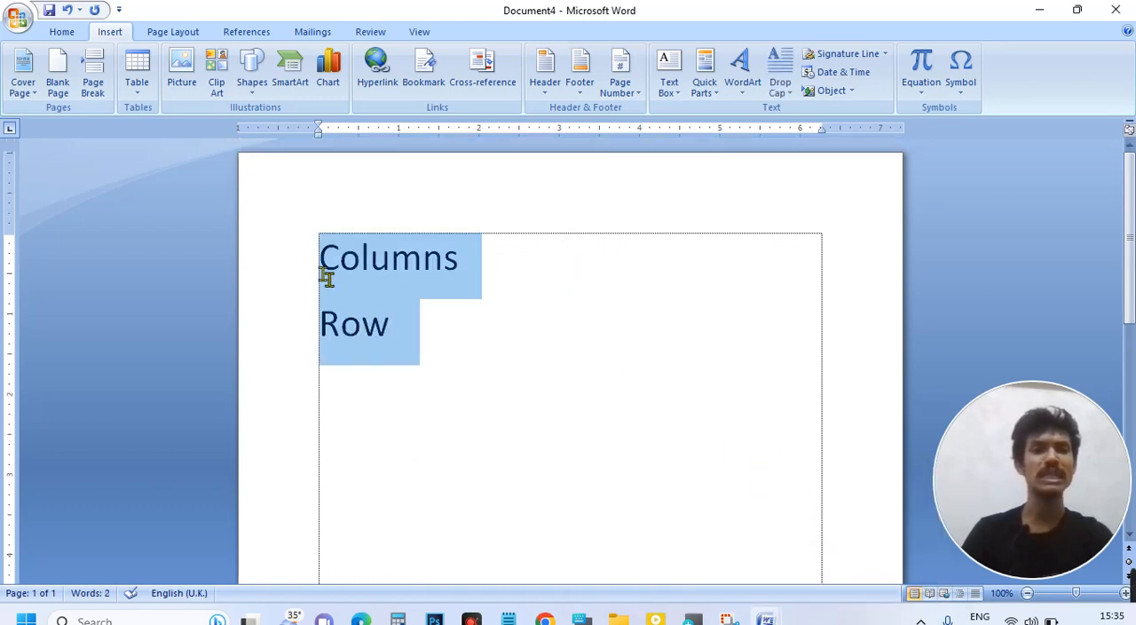
{"action": "left_click", "coordinate": [472, 275]}
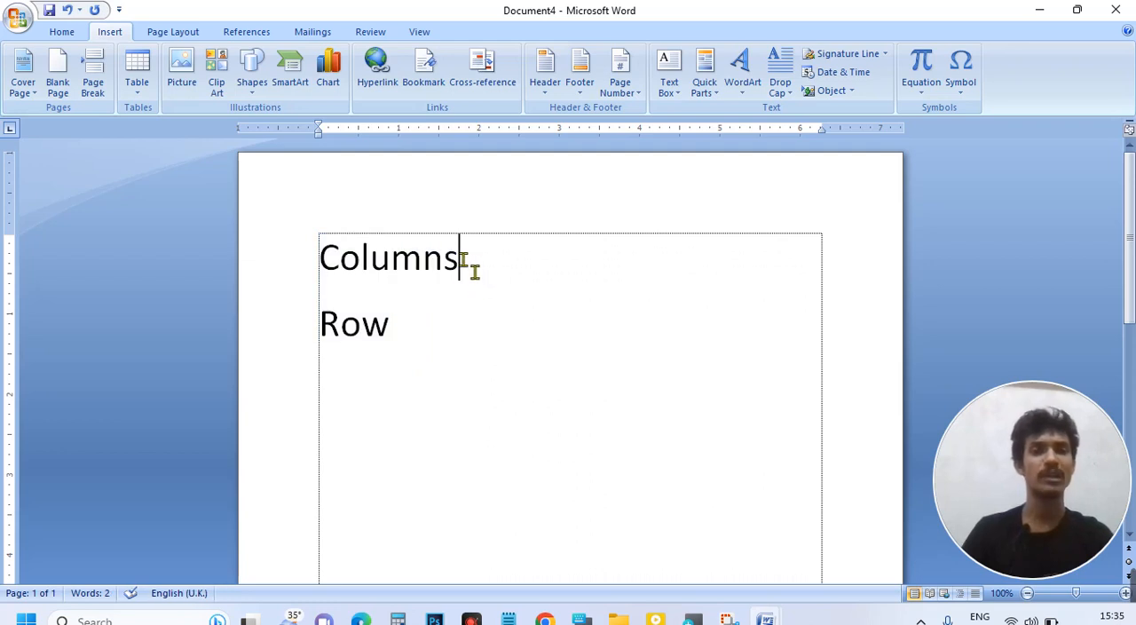
{"action": "left_click", "coordinate": [303, 267]}
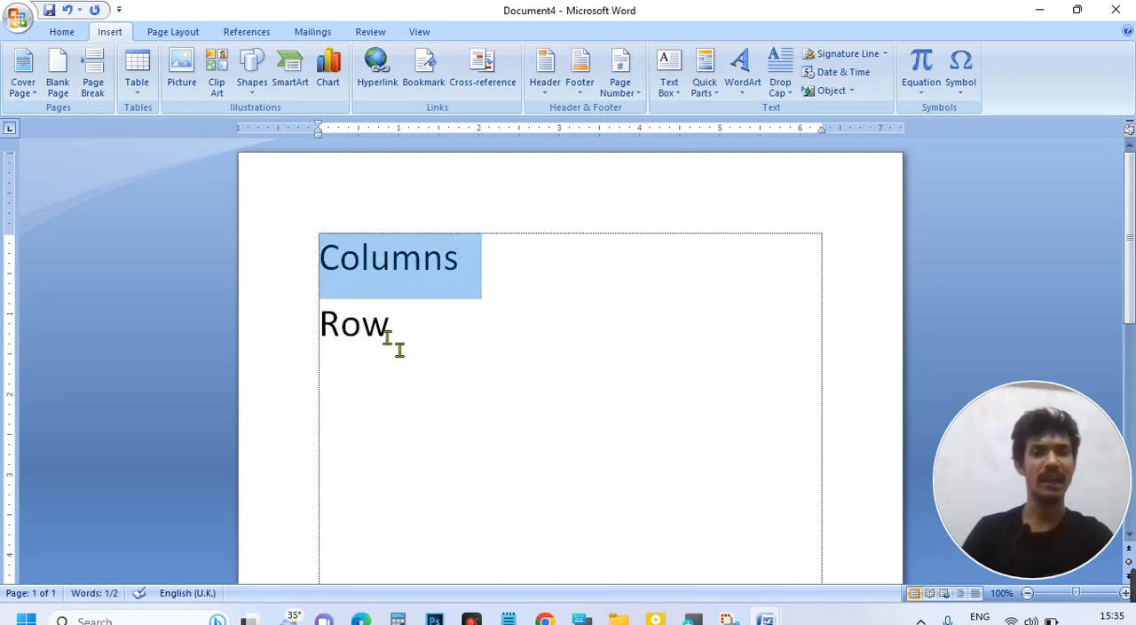
{"action": "left_click", "coordinate": [309, 329]}
{"action": "left_click", "coordinate": [448, 344]}
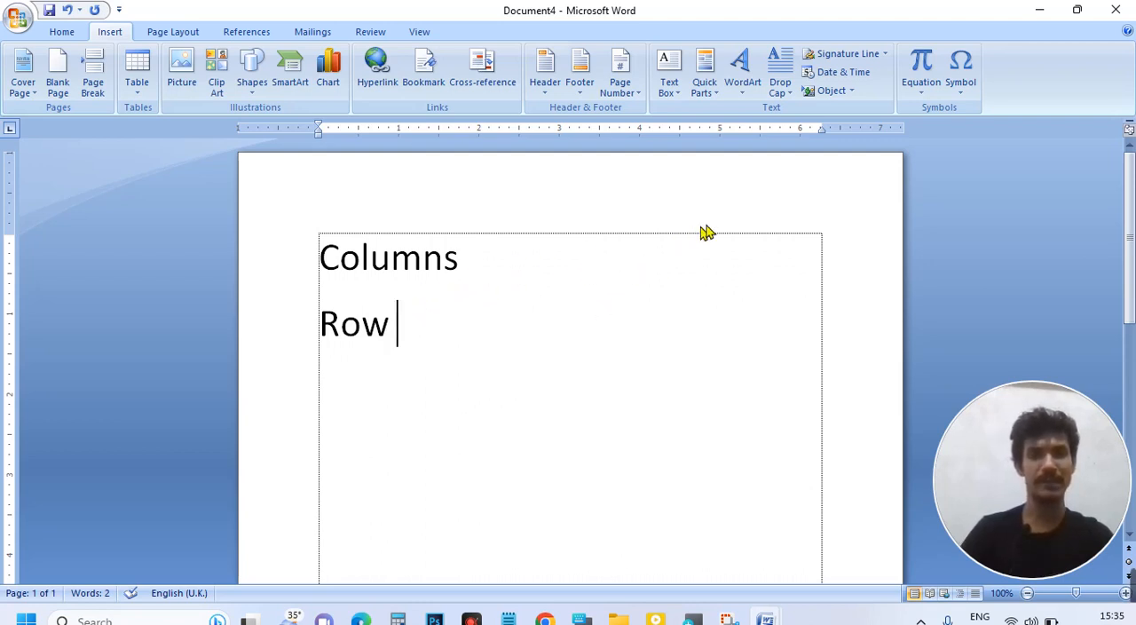
Step: Capture a rectangular screen snip of the page area containing the Columns and Row lines and dismiss the snip notification
{"action": "key", "text": "super+shift+s"}
{"action": "left_click_drag", "start_coordinate": [828, 170], "coordinate": [299, 515]}
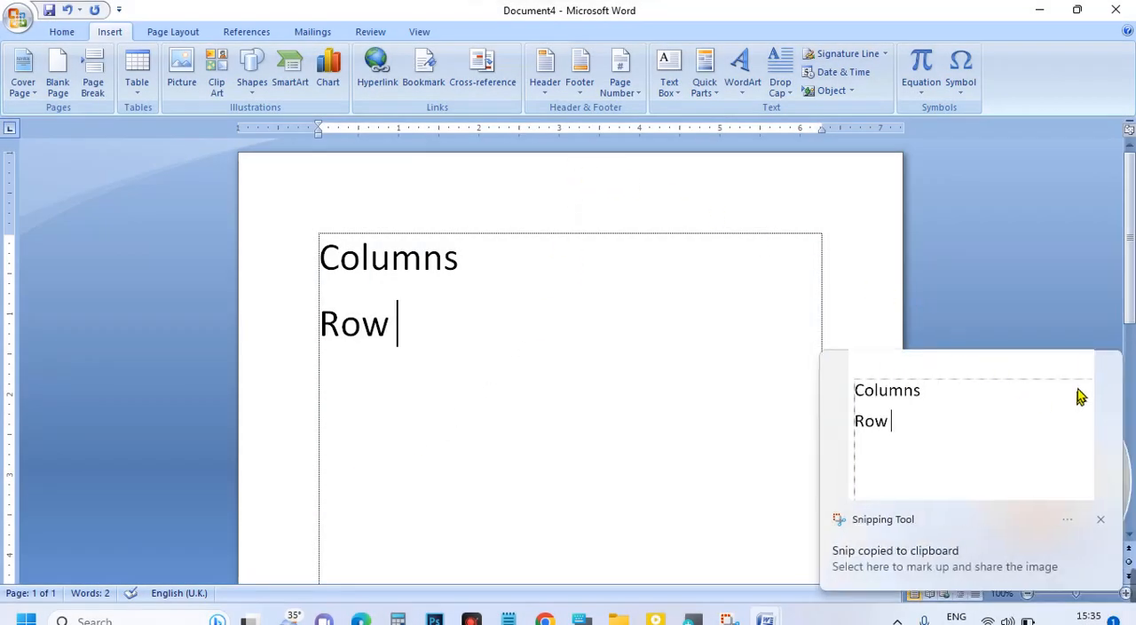
{"action": "left_click", "coordinate": [1008, 271]}
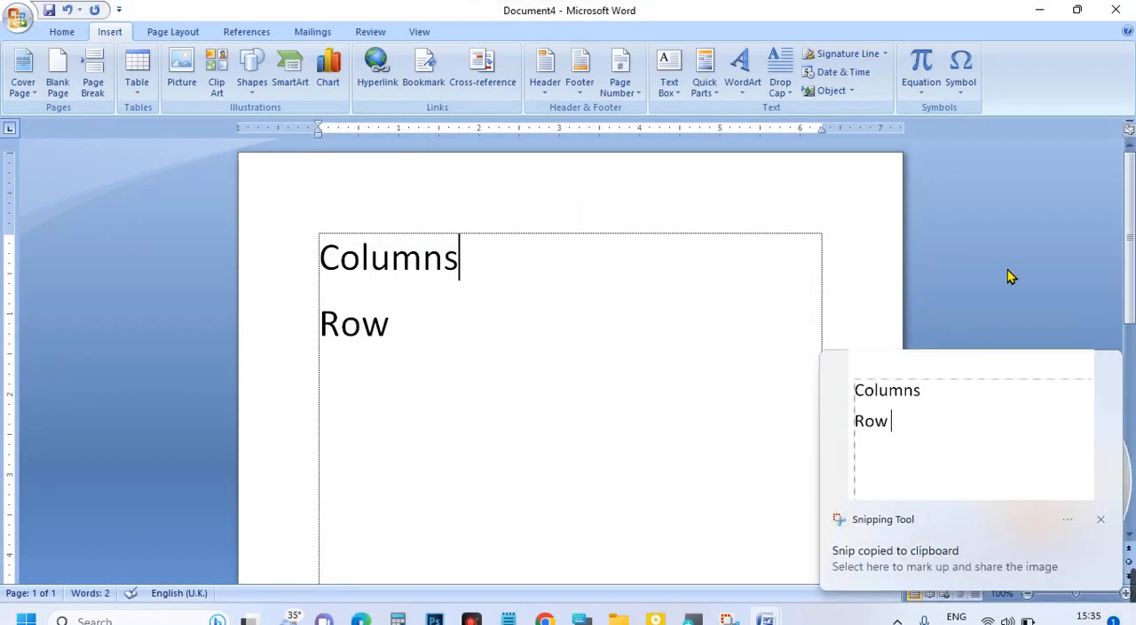
{"action": "left_click", "coordinate": [1099, 521]}
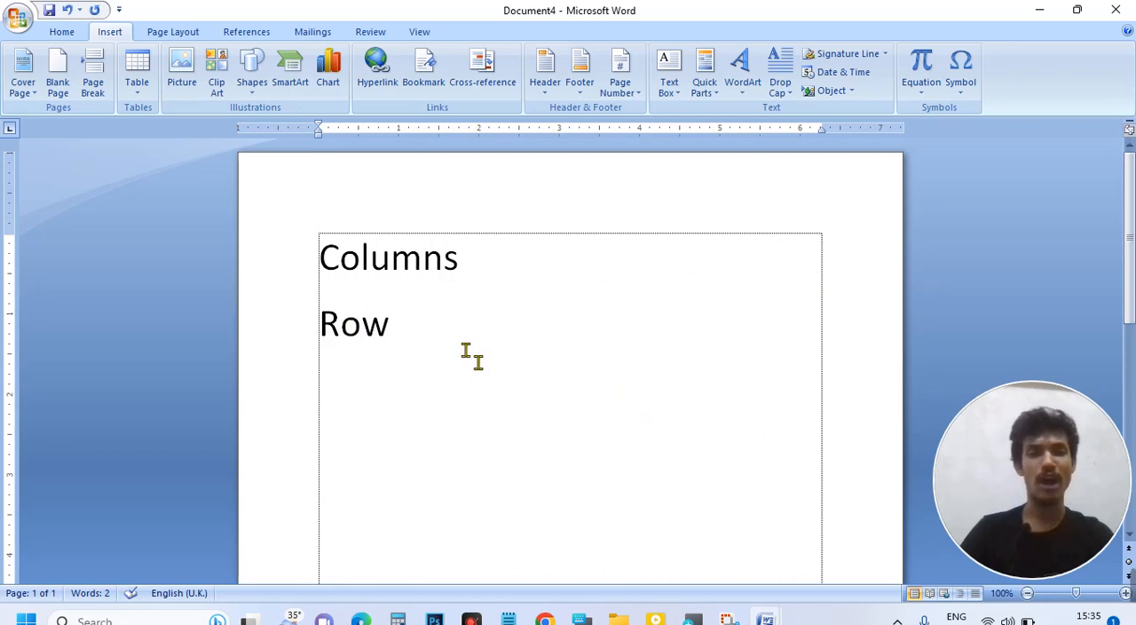
Step: Delete the Columns and Row lines to leave the page blank
{"action": "left_click_drag", "start_coordinate": [406, 332], "coordinate": [299, 259]}
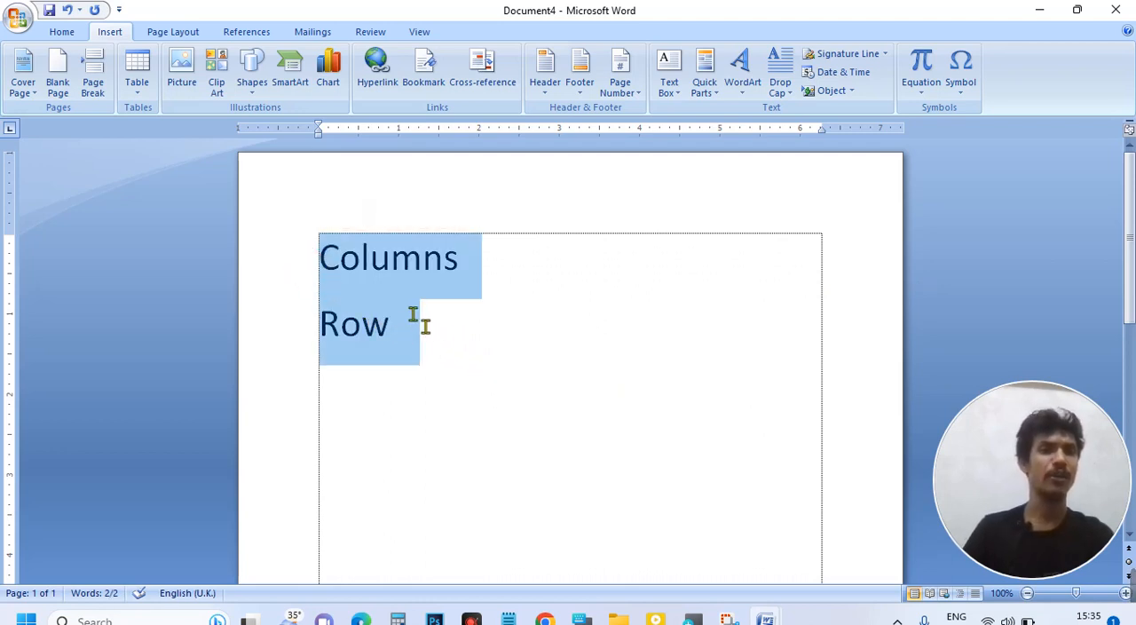
{"action": "key", "text": "Delete"}
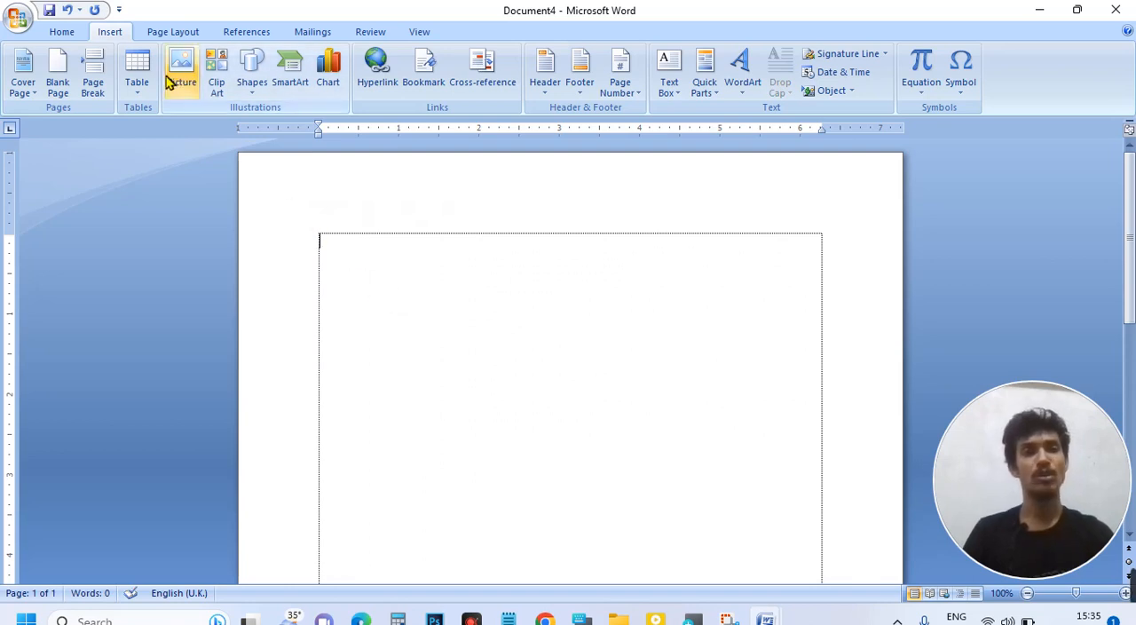
Step: Insert a 3x3 table on the blank page and delete the whole table again
{"action": "left_click", "coordinate": [139, 89]}
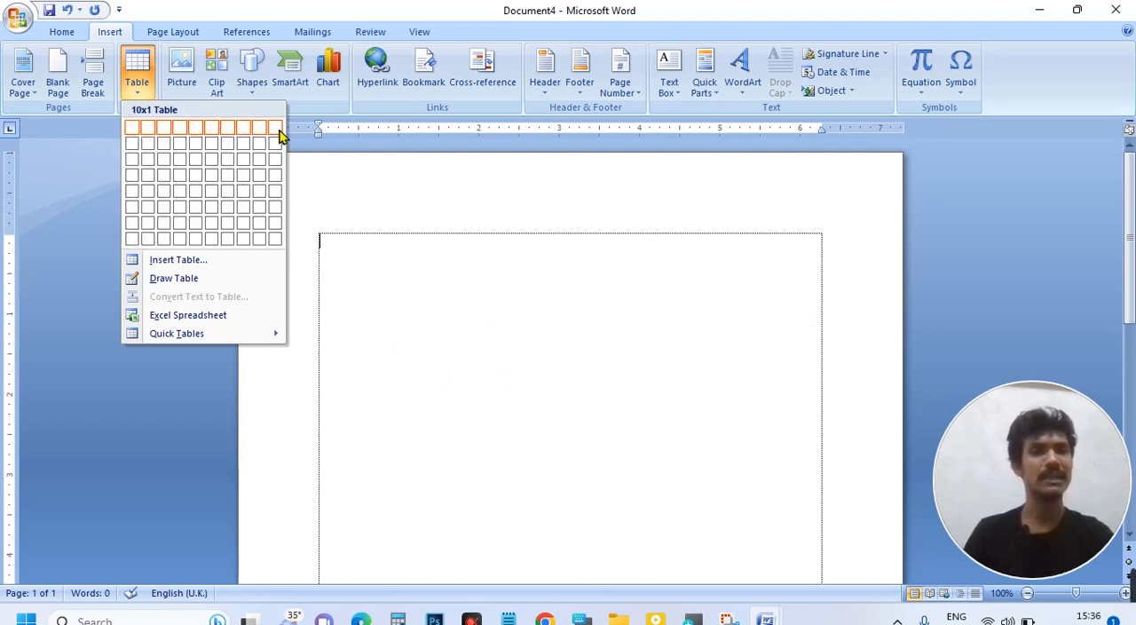
{"action": "left_click", "coordinate": [168, 168]}
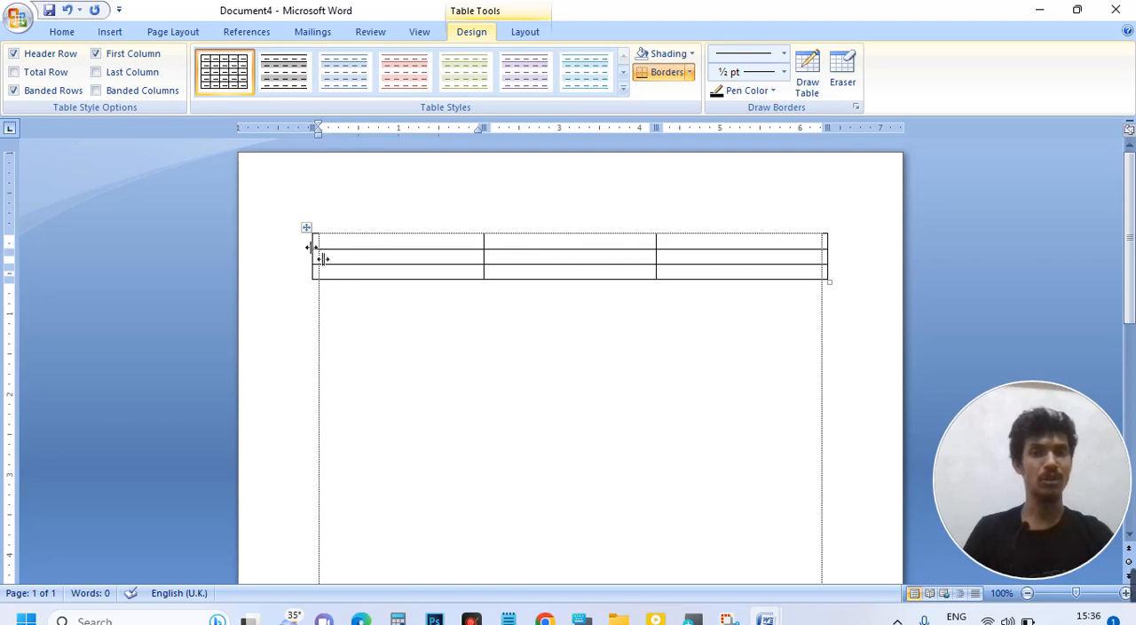
{"action": "left_click", "coordinate": [307, 228]}
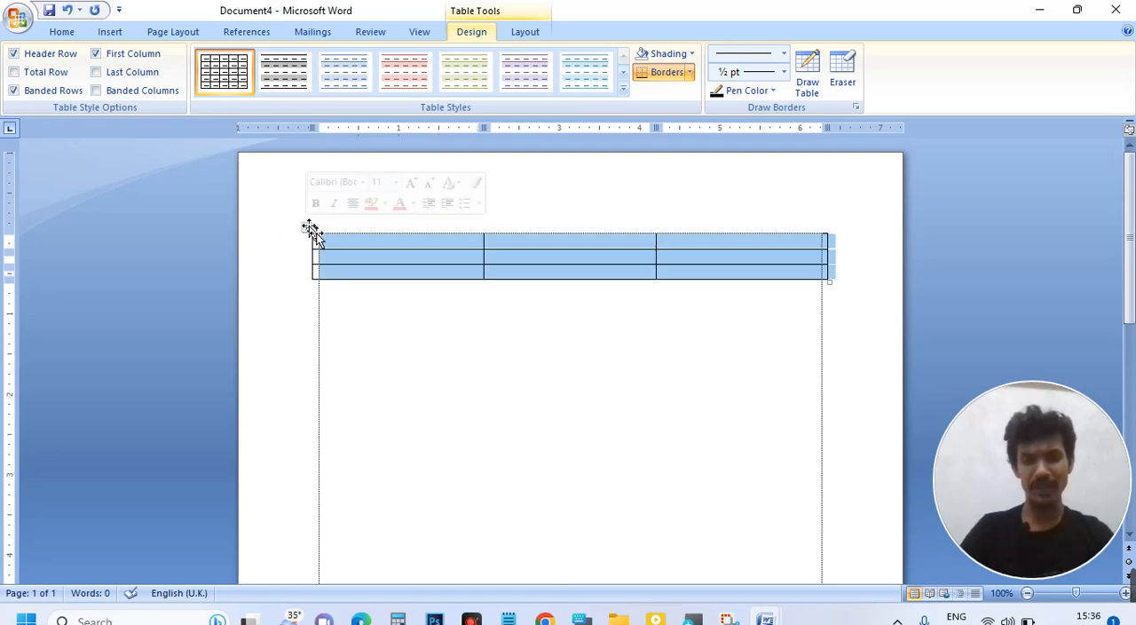
{"action": "key", "text": "BackSpace"}
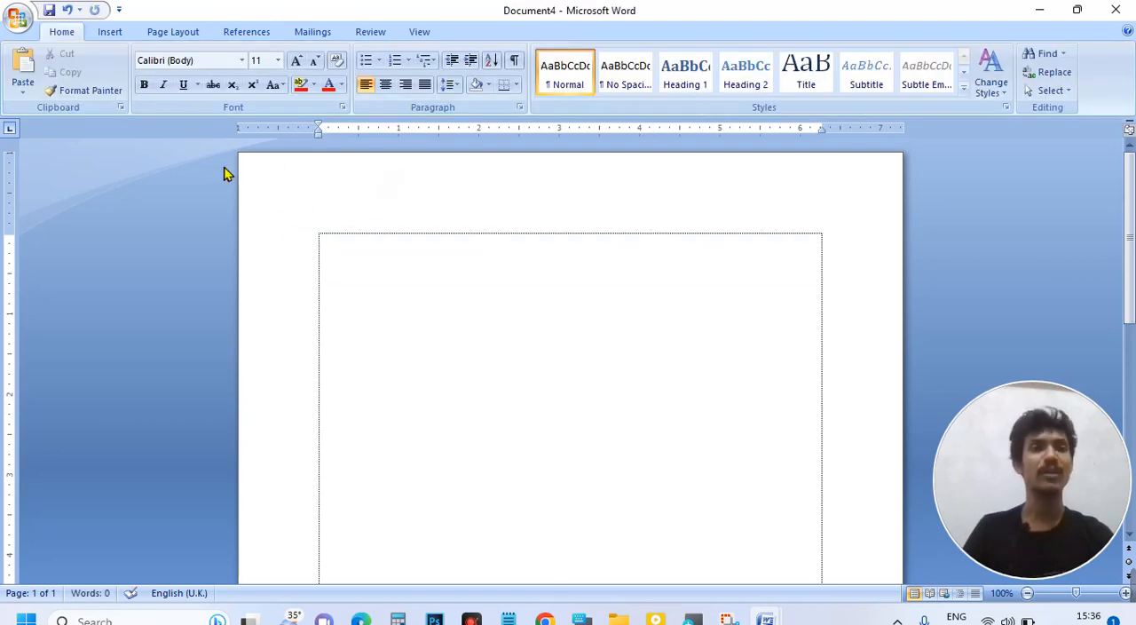
Step: Insert a table with 6 columns and 3 rows, specifying the size in the Insert Table dialog
{"action": "left_click", "coordinate": [117, 35]}
{"action": "left_click", "coordinate": [152, 84]}
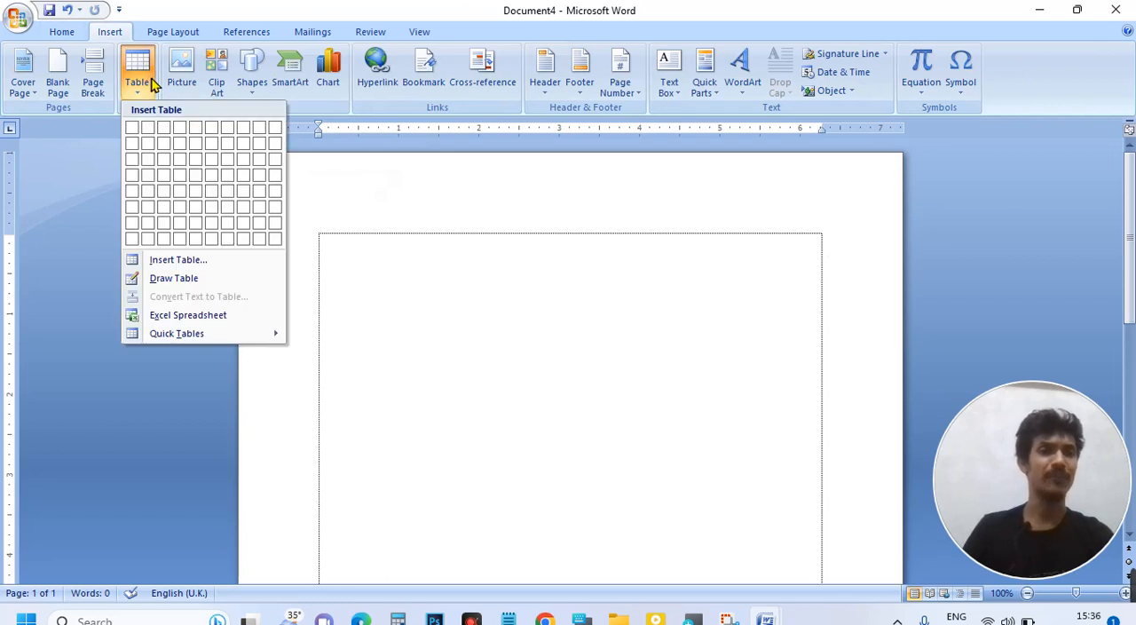
{"action": "left_click", "coordinate": [173, 264]}
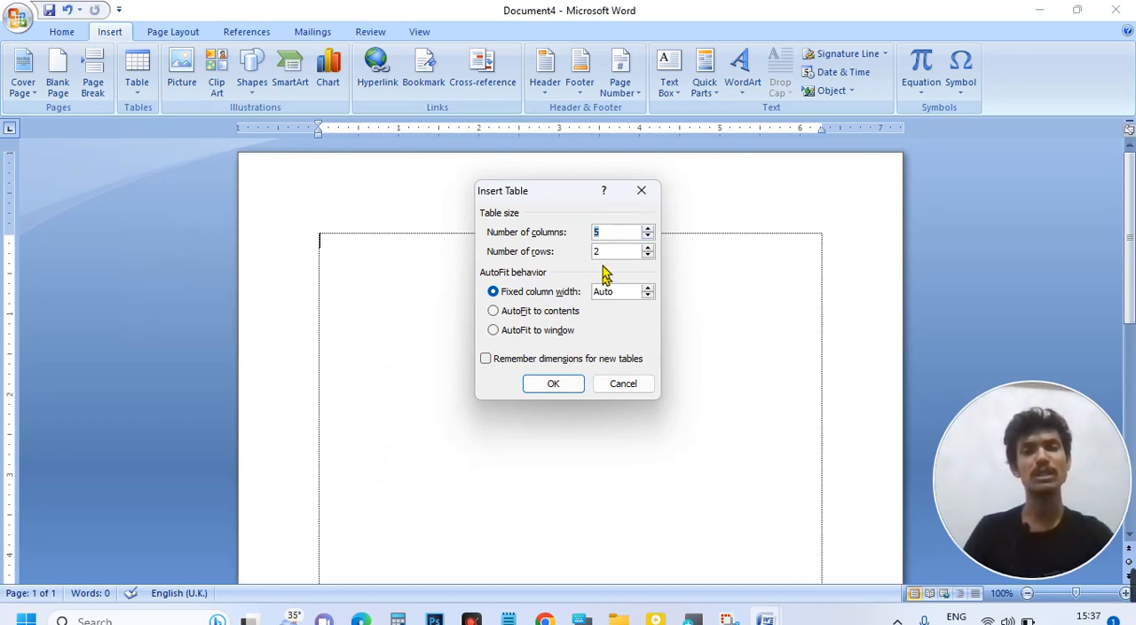
{"action": "left_click_drag", "start_coordinate": [548, 194], "coordinate": [459, 234]}
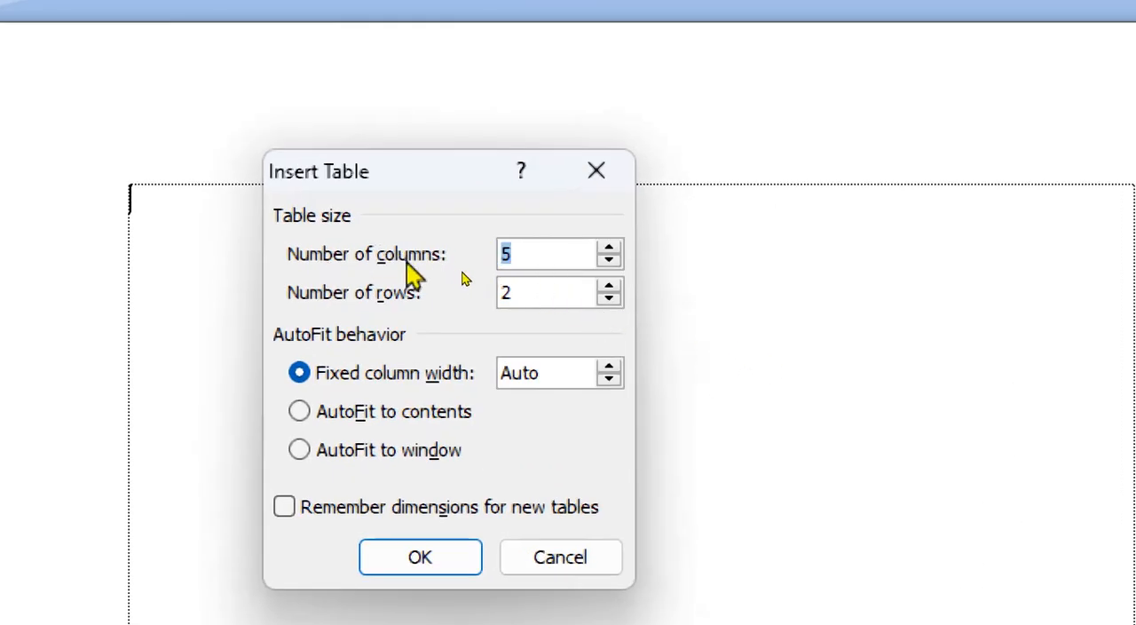
{"action": "left_click", "coordinate": [611, 248]}
{"action": "left_click", "coordinate": [611, 286]}
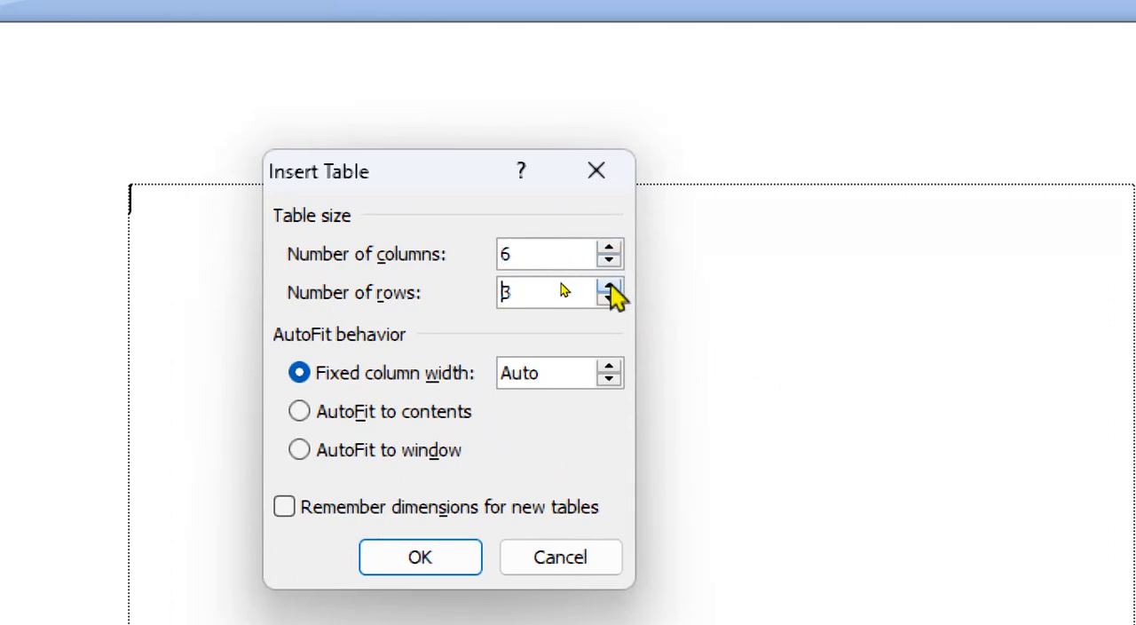
{"action": "left_click", "coordinate": [609, 287]}
{"action": "left_click", "coordinate": [609, 300]}
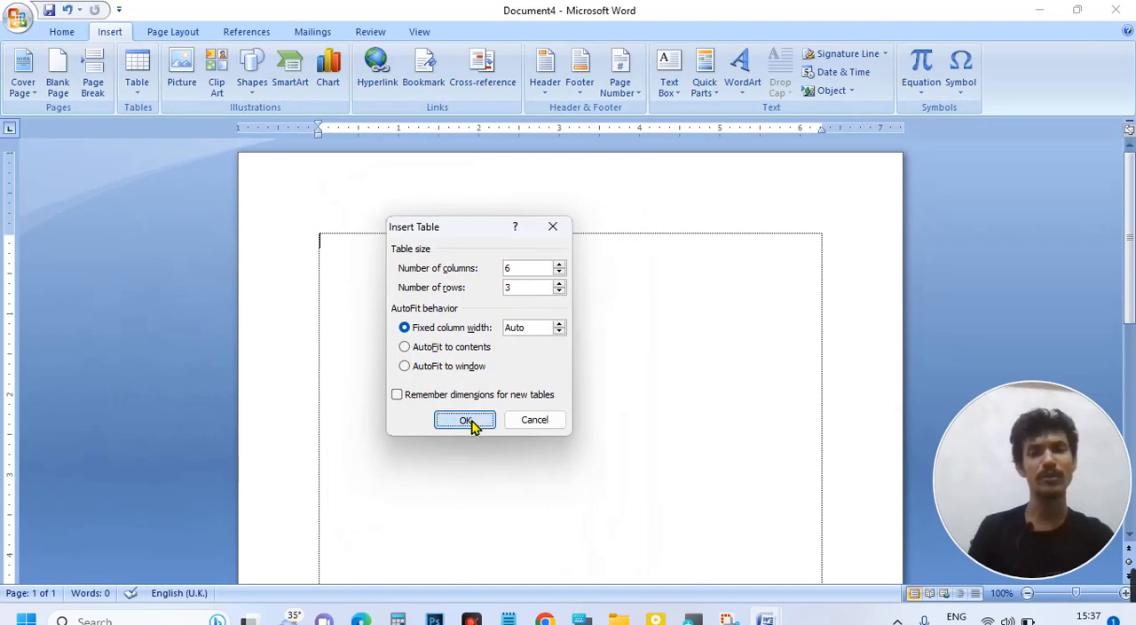
{"action": "left_click", "coordinate": [467, 420]}
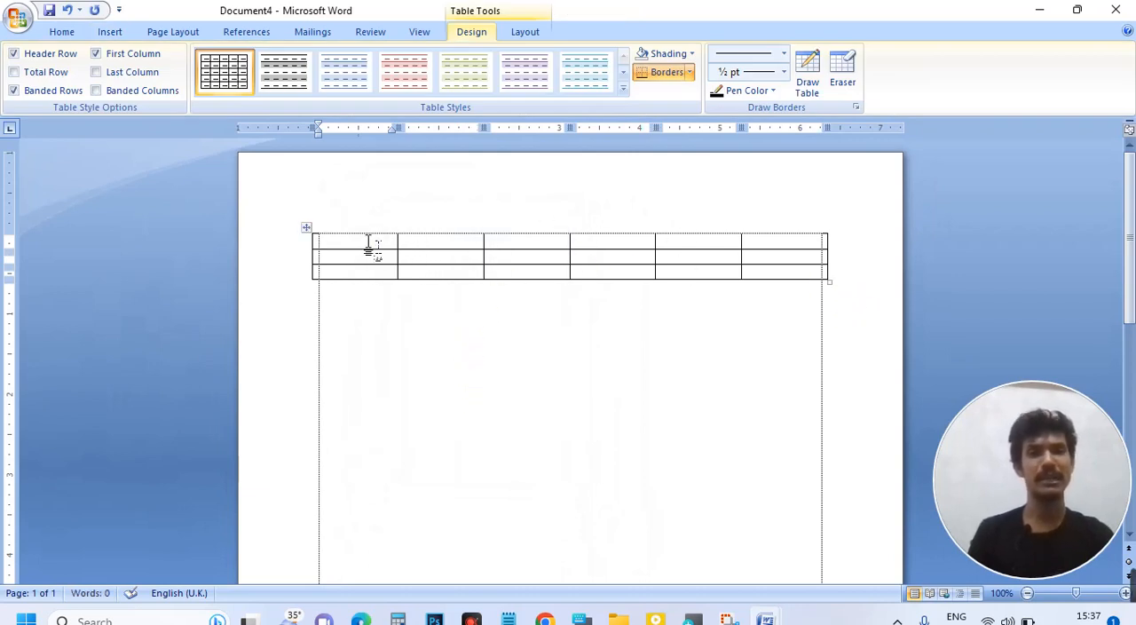
Step: Fill the table's first row with the headings SL, Name, Father, Mother, Mobile and Village
{"action": "left_click", "coordinate": [814, 247]}
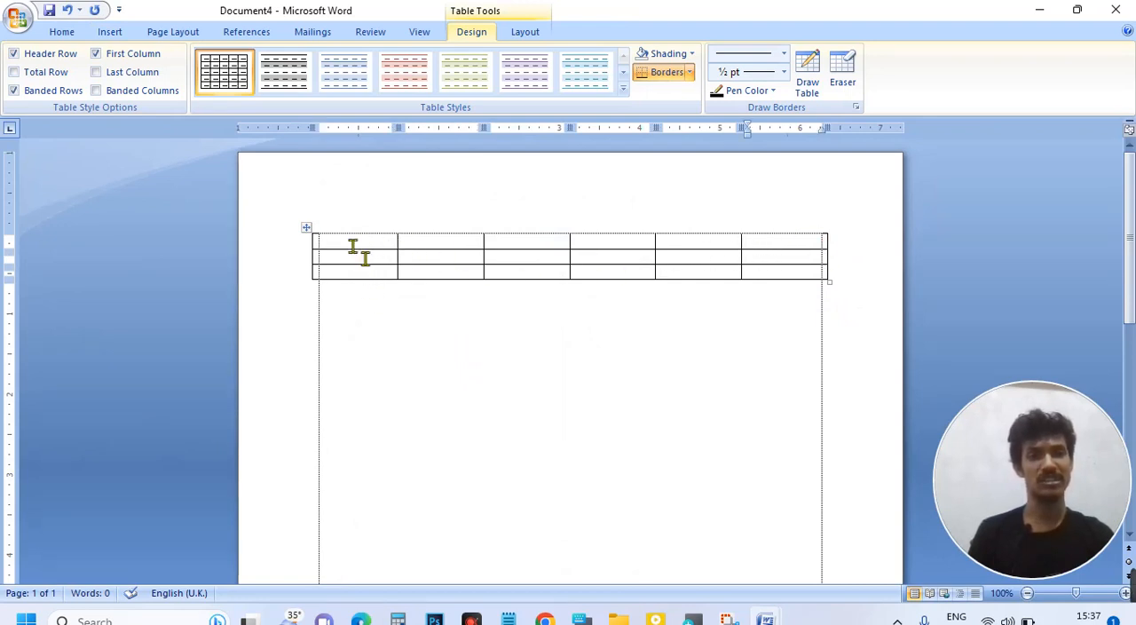
{"action": "left_click", "coordinate": [358, 252]}
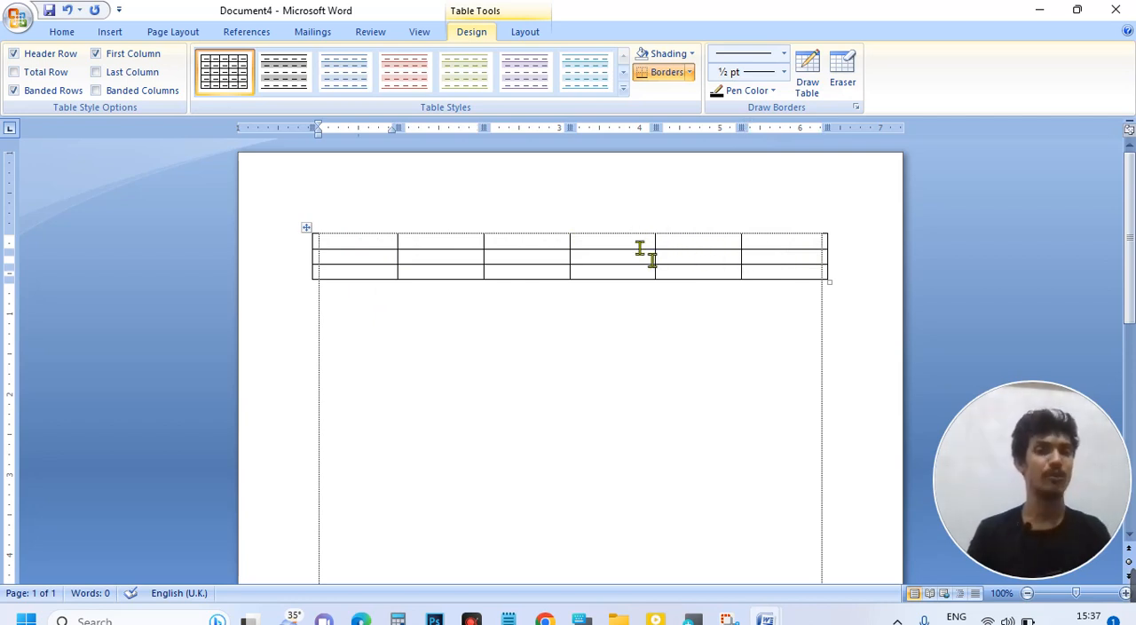
{"action": "type", "text": "S"}
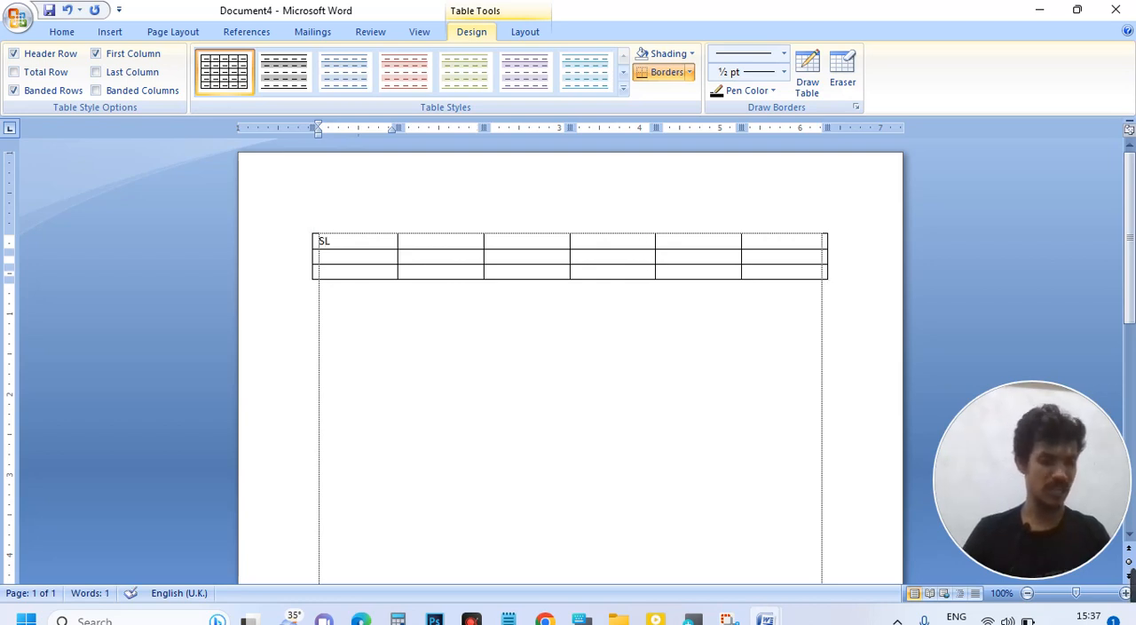
{"action": "type", "text": "L"}
{"action": "key", "text": "Tab"}
{"action": "type", "text": "N"}
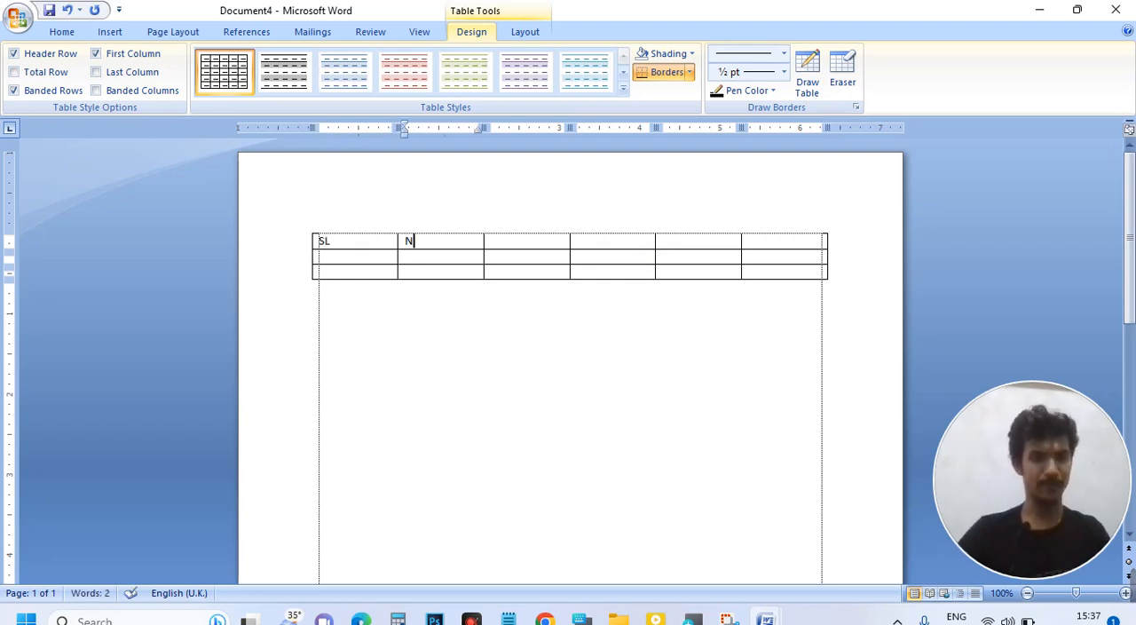
{"action": "key", "text": "Tab"}
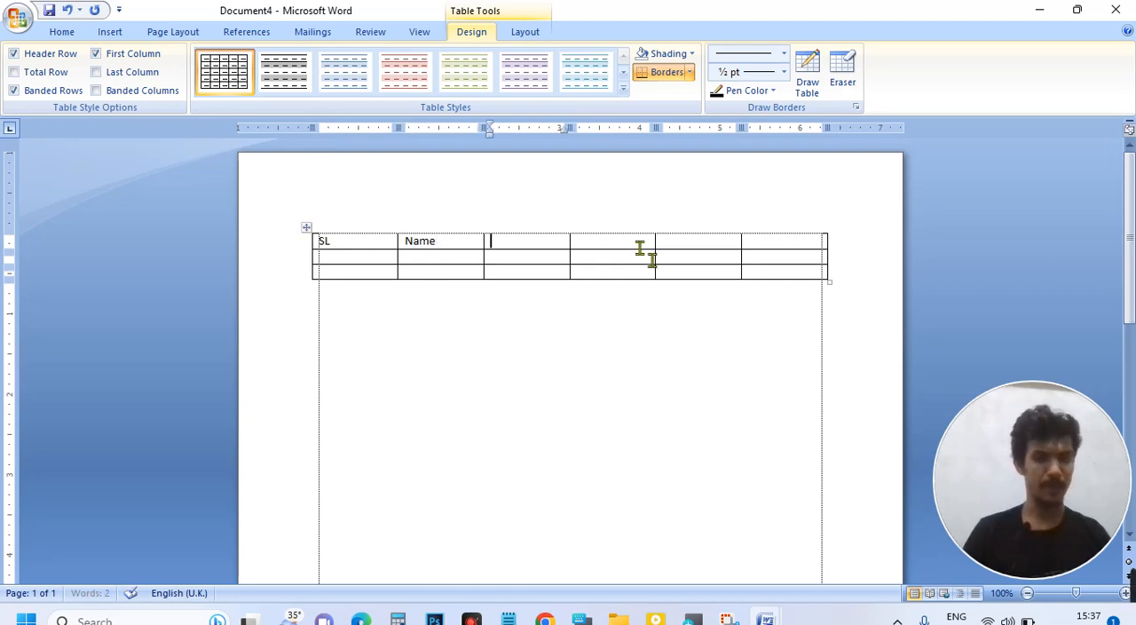
{"action": "type", "text": "Father"}
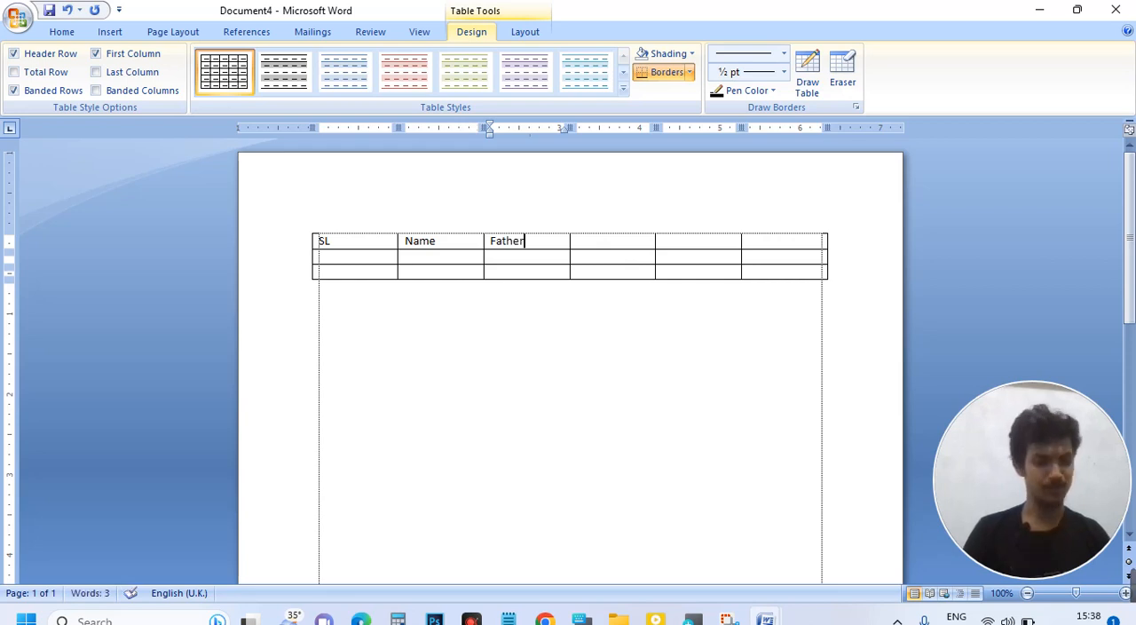
{"action": "key", "text": "Tab"}
{"action": "type", "text": "M"}
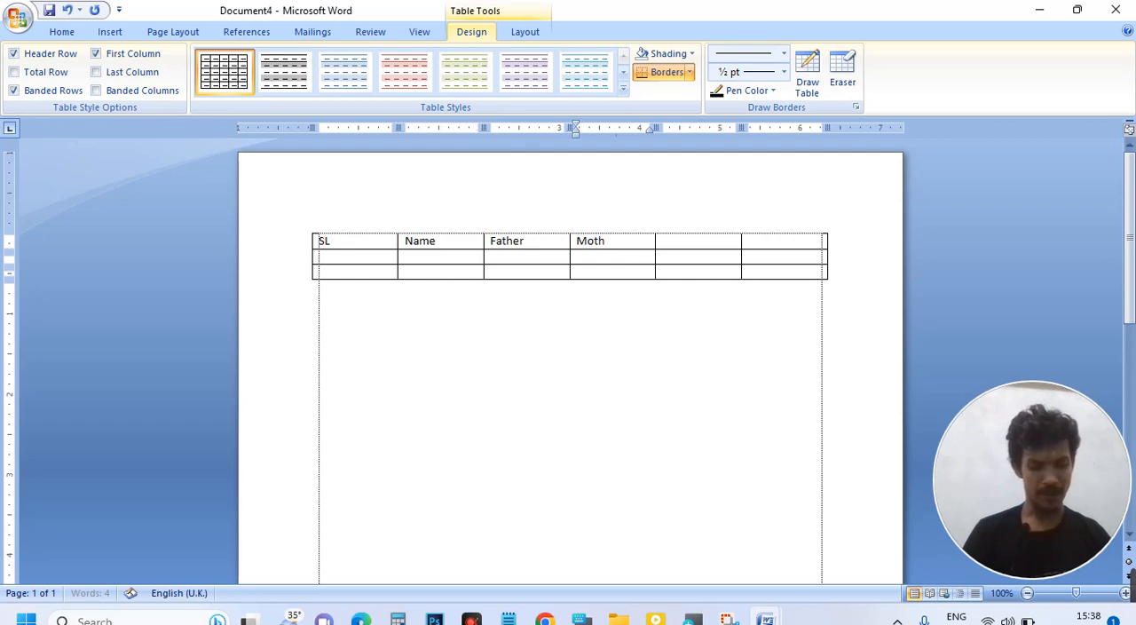
{"action": "key", "text": "Tab"}
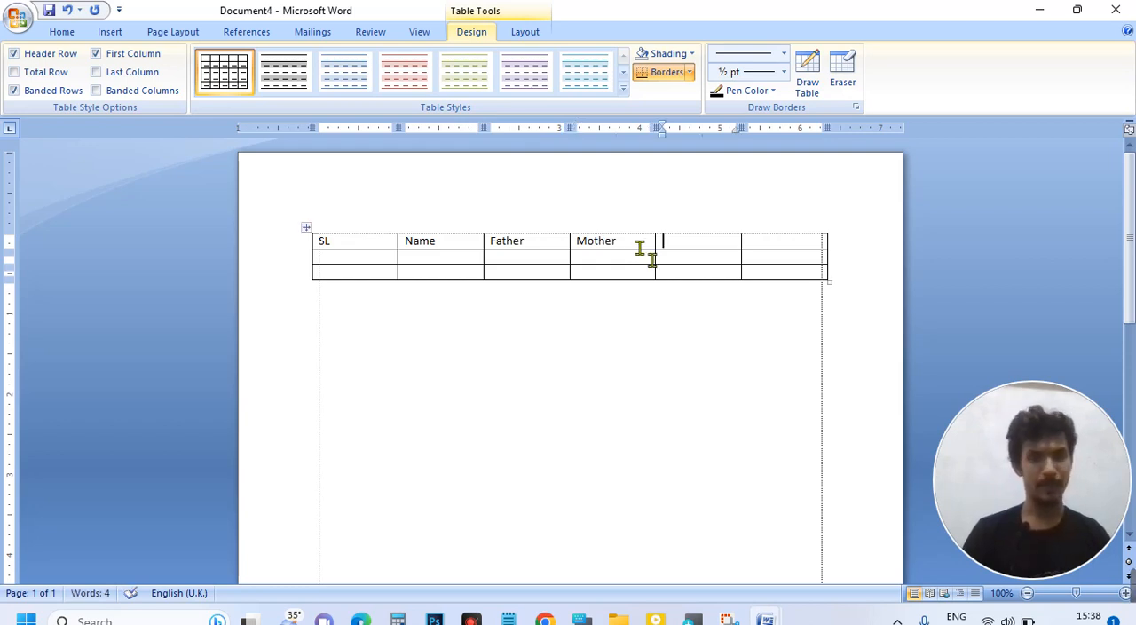
{"action": "type", "text": "Mobile"}
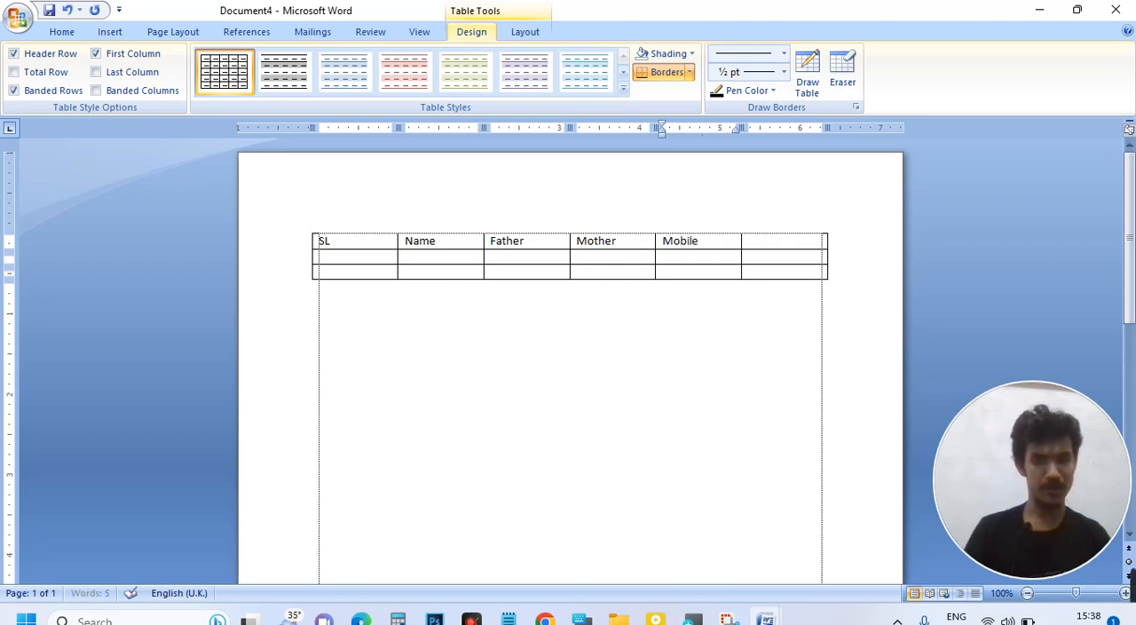
{"action": "key", "text": "Tab"}
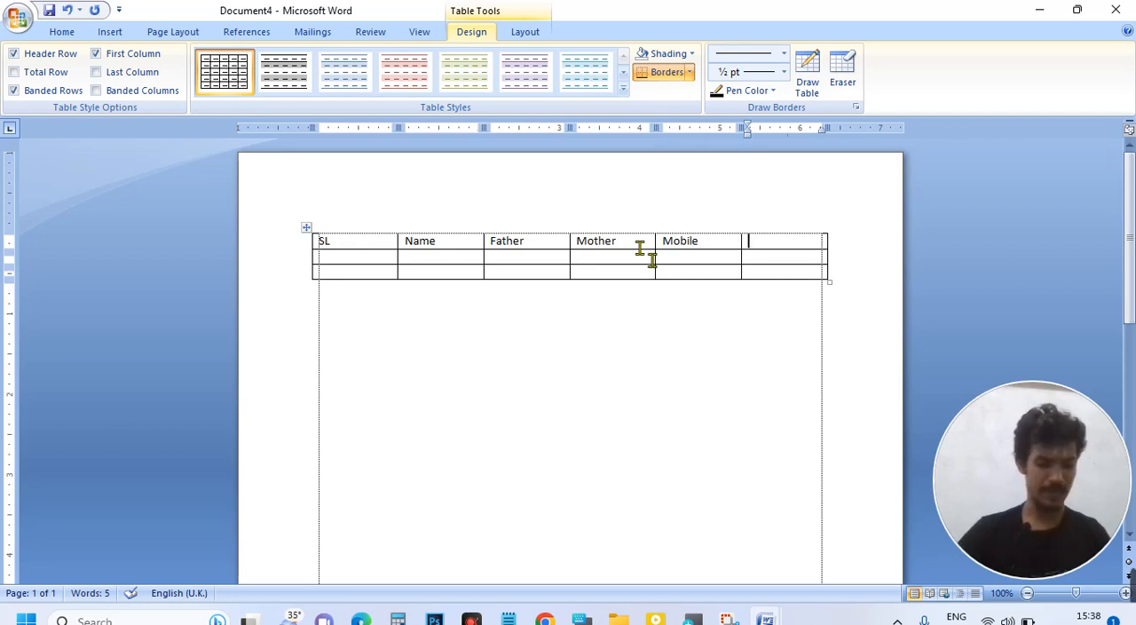
{"action": "type", "text": "V"}
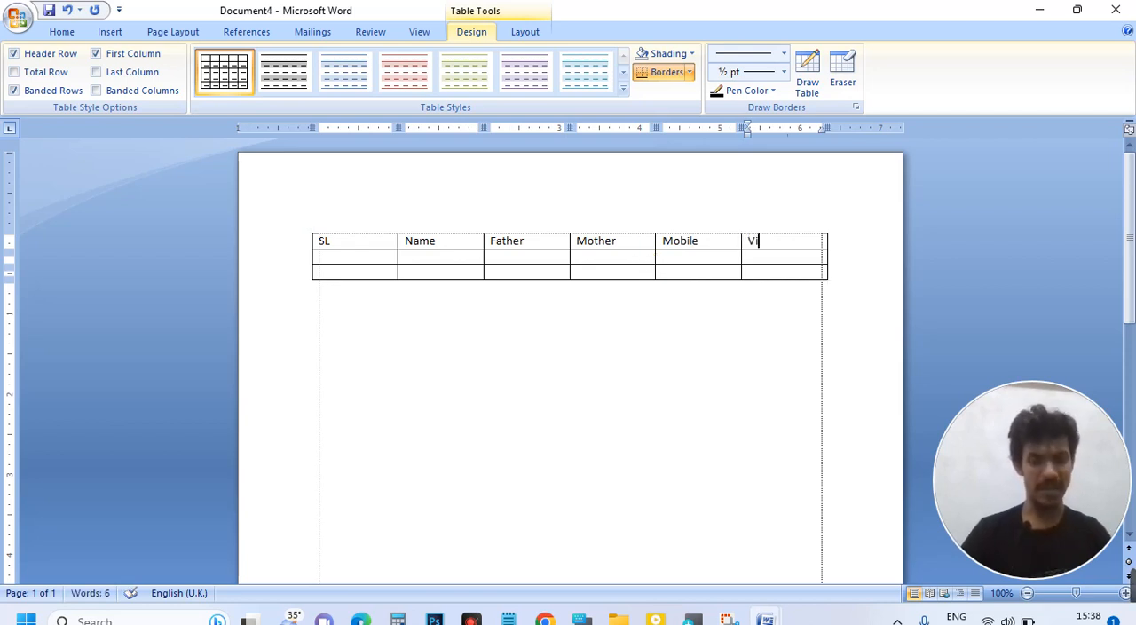
{"action": "type", "text": "illa"}
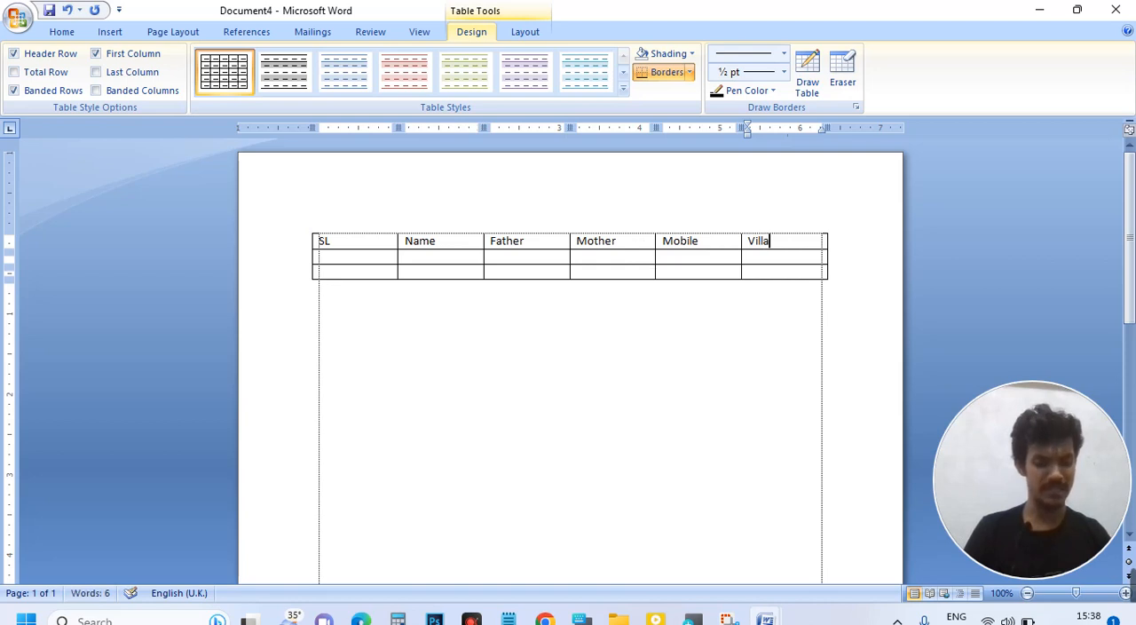
{"action": "type", "text": "ge"}
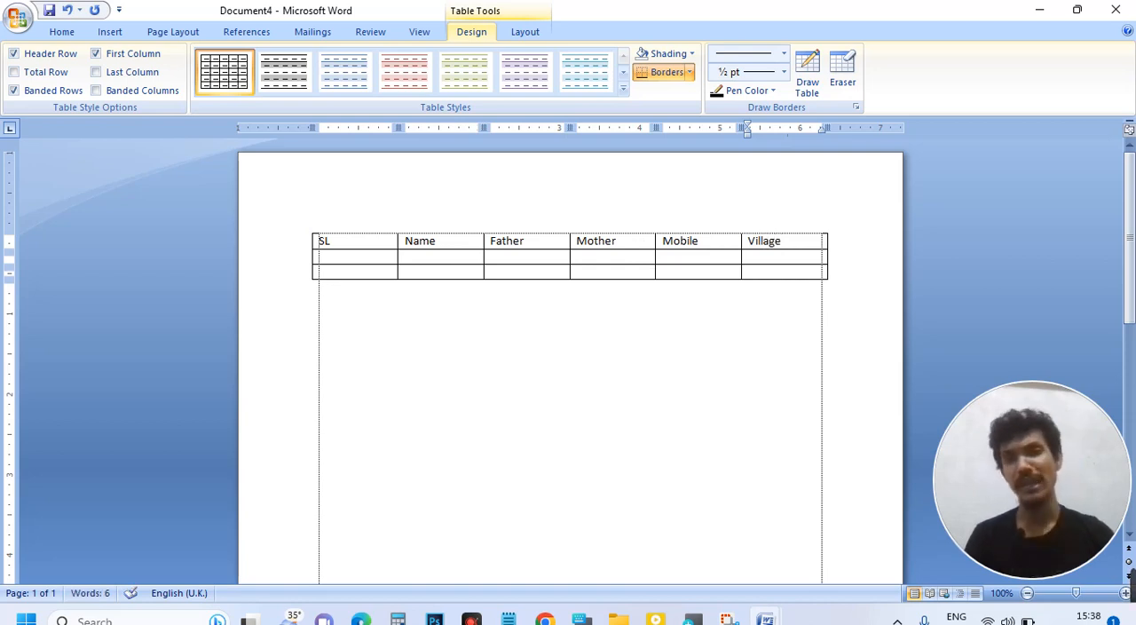
Step: Fill the second row with serial 1, the letters K, Q and K for Name, Father and Mother, a mobile number, and village ppk
{"action": "left_click", "coordinate": [351, 257]}
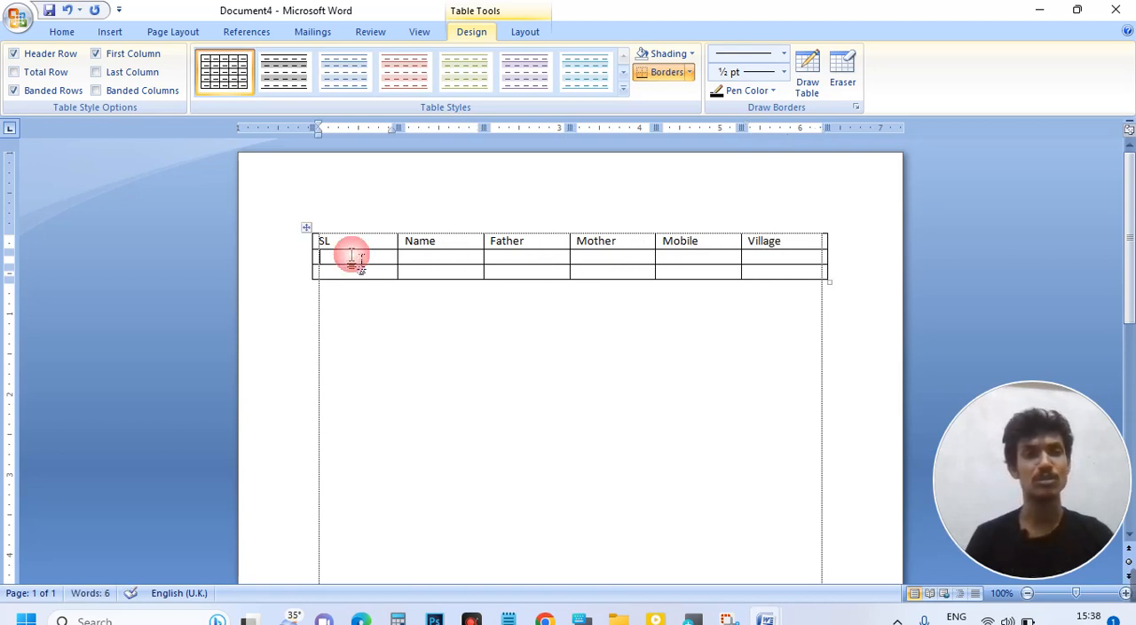
{"action": "type", "text": "1"}
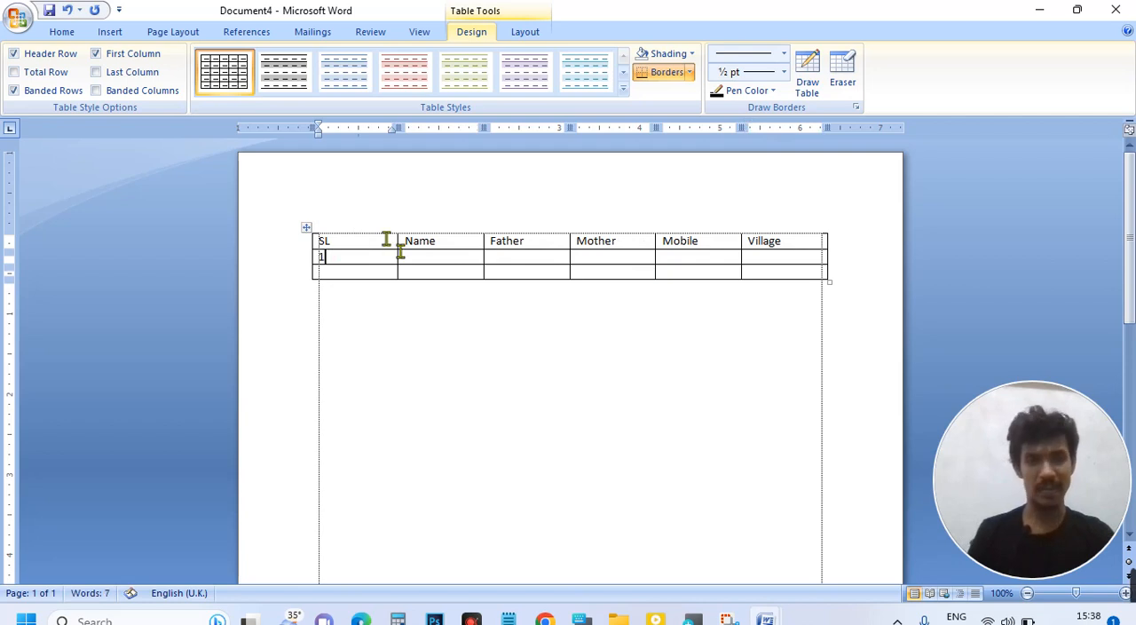
{"action": "left_click", "coordinate": [433, 258]}
{"action": "type", "text": "k"}
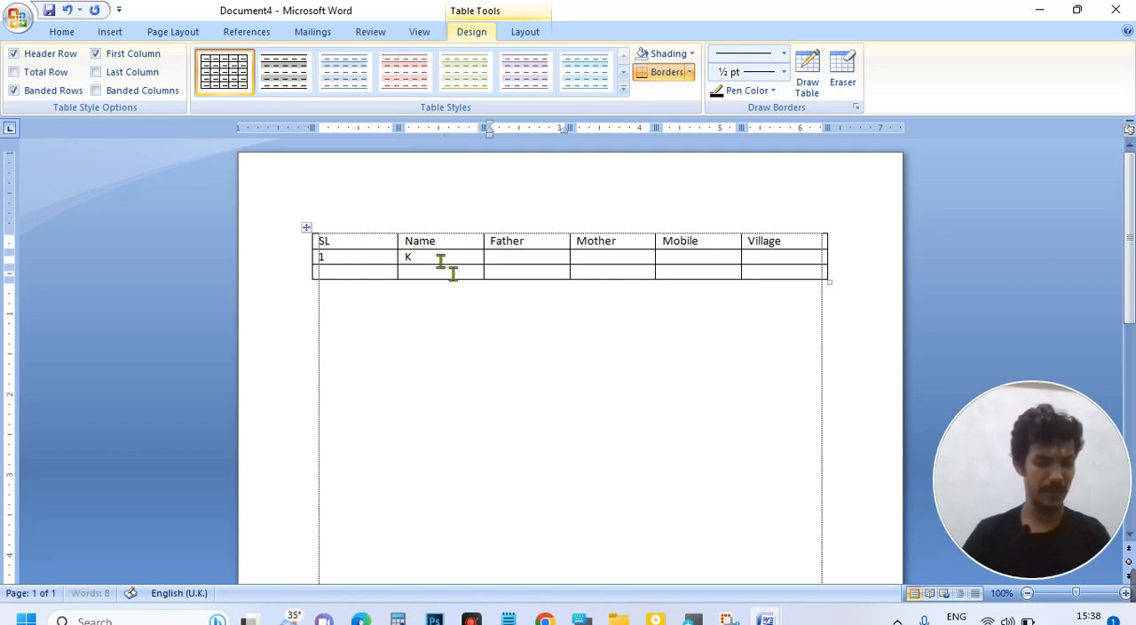
{"action": "key", "text": "Tab"}
{"action": "type", "text": "Q "}
{"action": "type", "text": "K"}
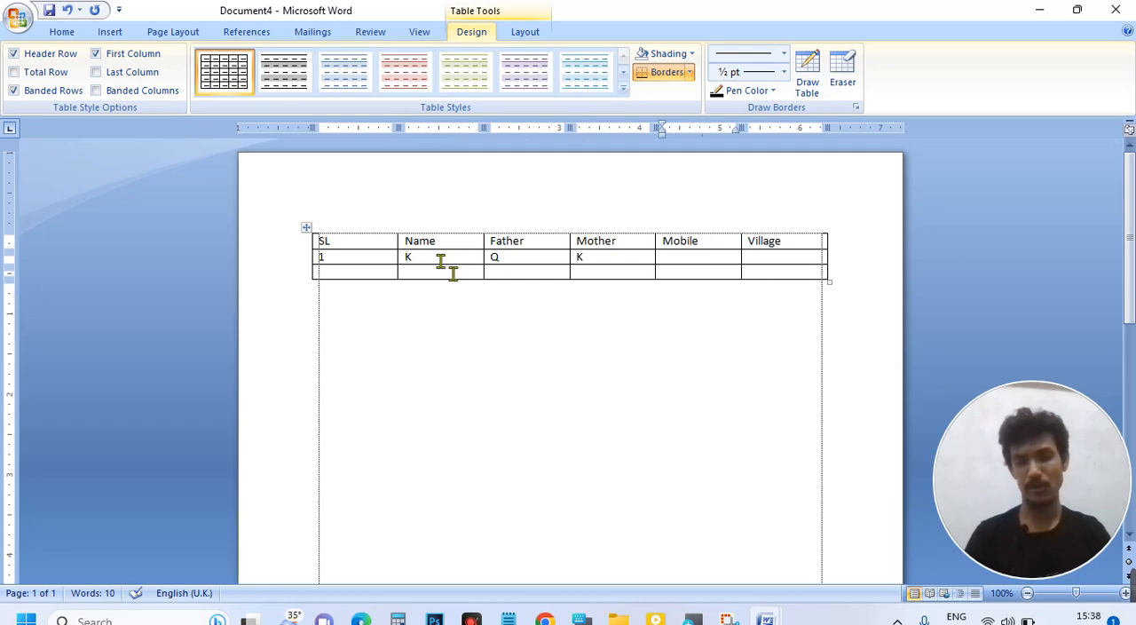
{"action": "key", "text": "Tab"}
{"action": "type", "text": "54"}
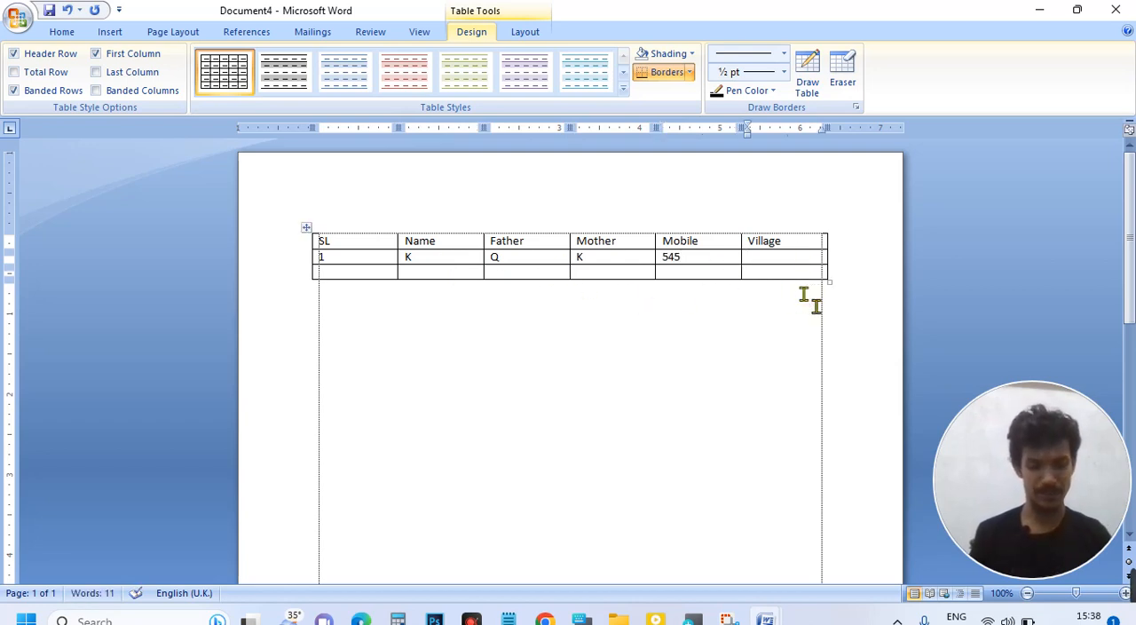
{"action": "type", "text": "ppk"}
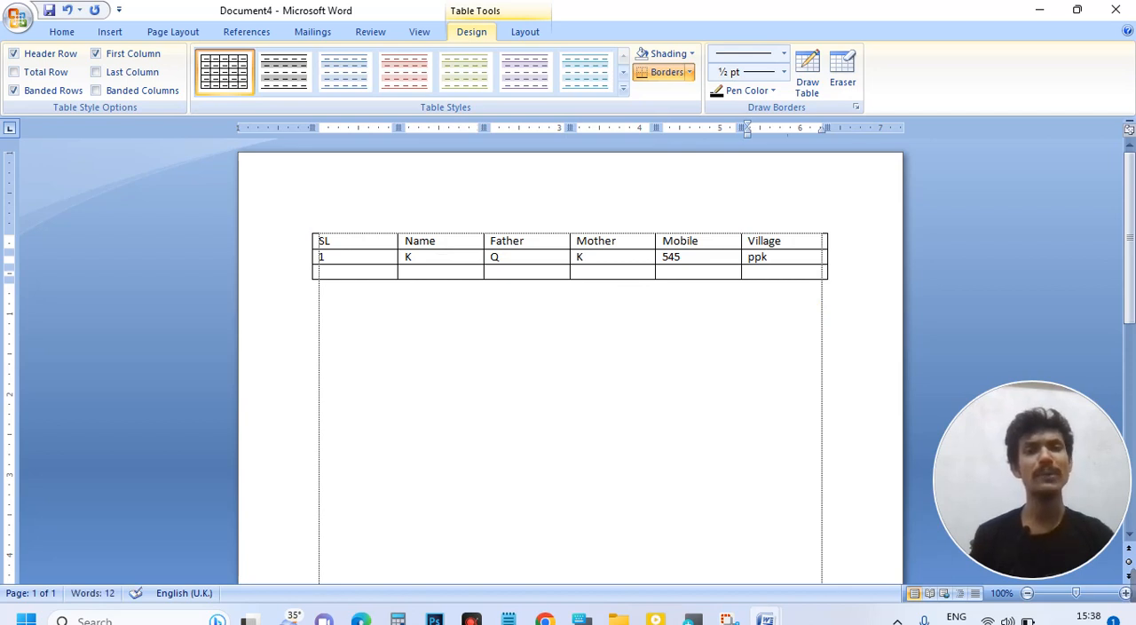
Step: Fill the third row with serial 2, the letters Q, O and L for Name, Father and Mother, a mobile number, and village gkgdk
{"action": "left_click", "coordinate": [351, 277]}
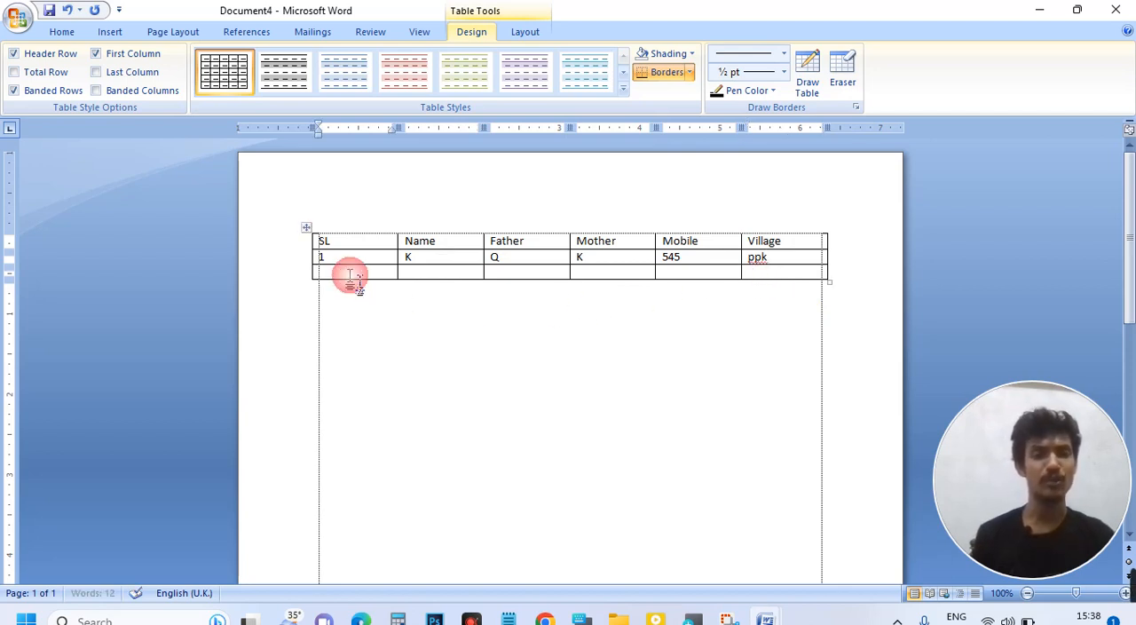
{"action": "type", "text": "2"}
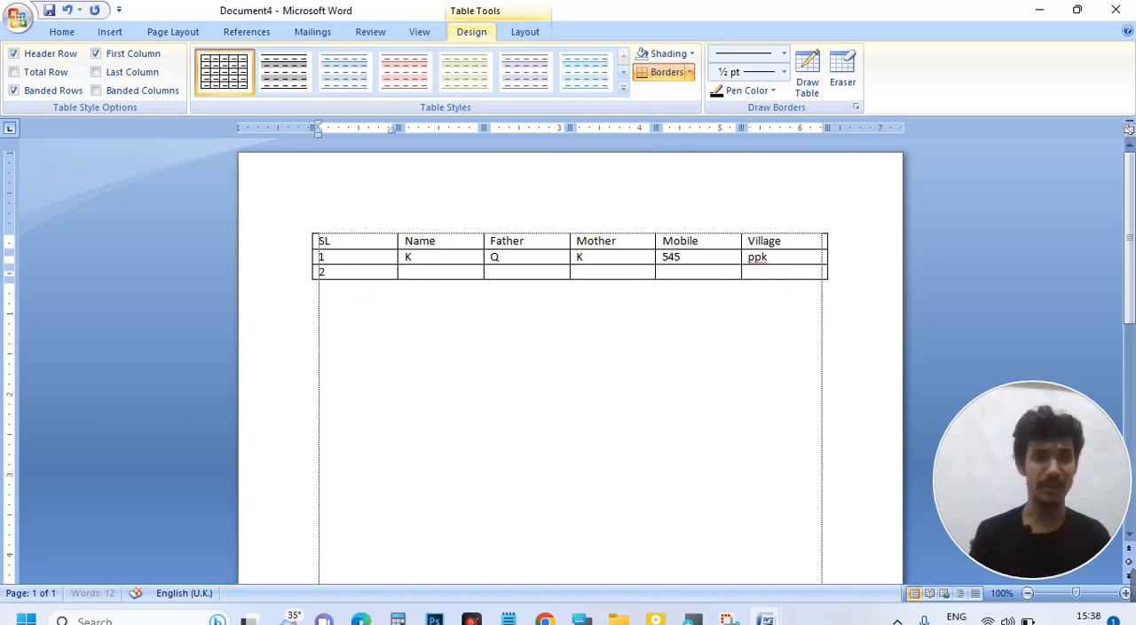
{"action": "key", "text": "Tab"}
{"action": "type", "text": "Q"}
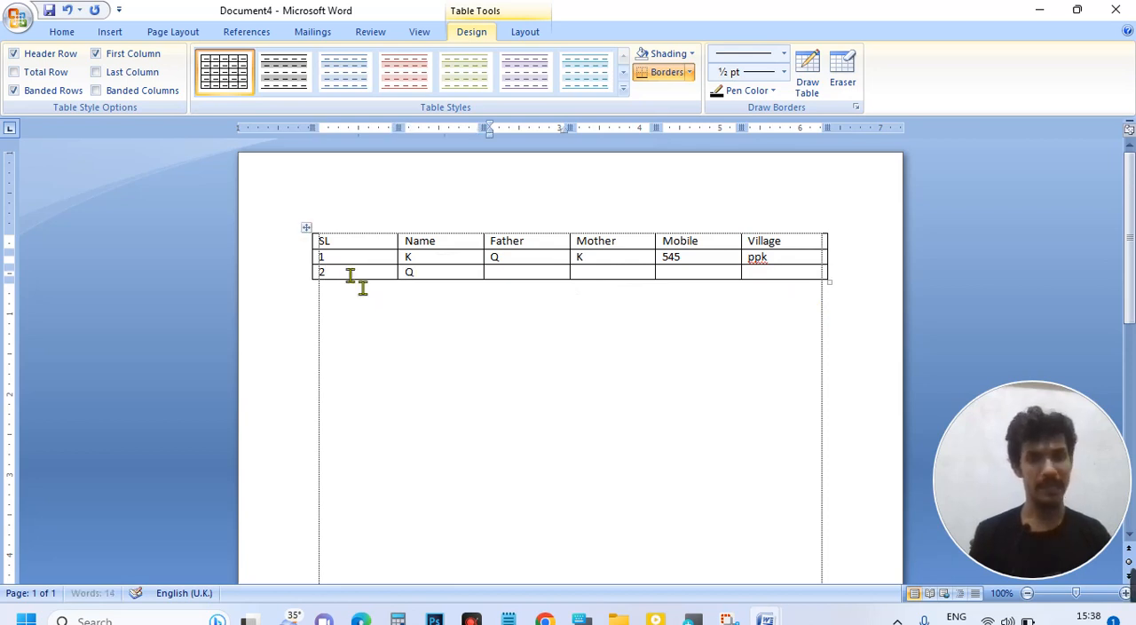
{"action": "type", "text": "o"}
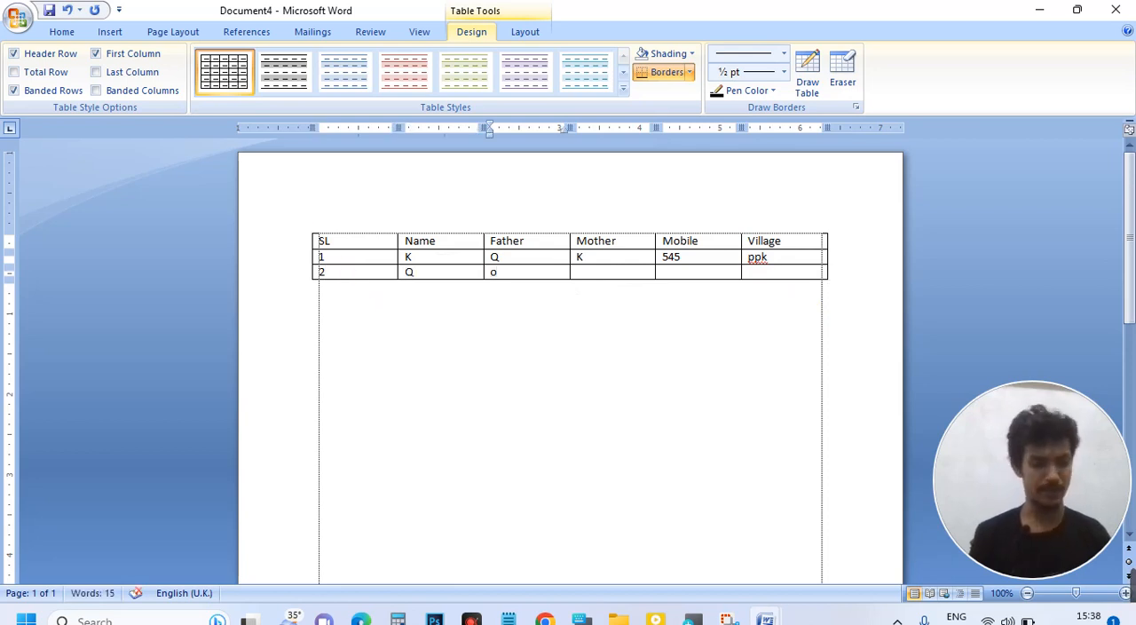
{"action": "key", "text": "Tab"}
{"action": "type", "text": "l"}
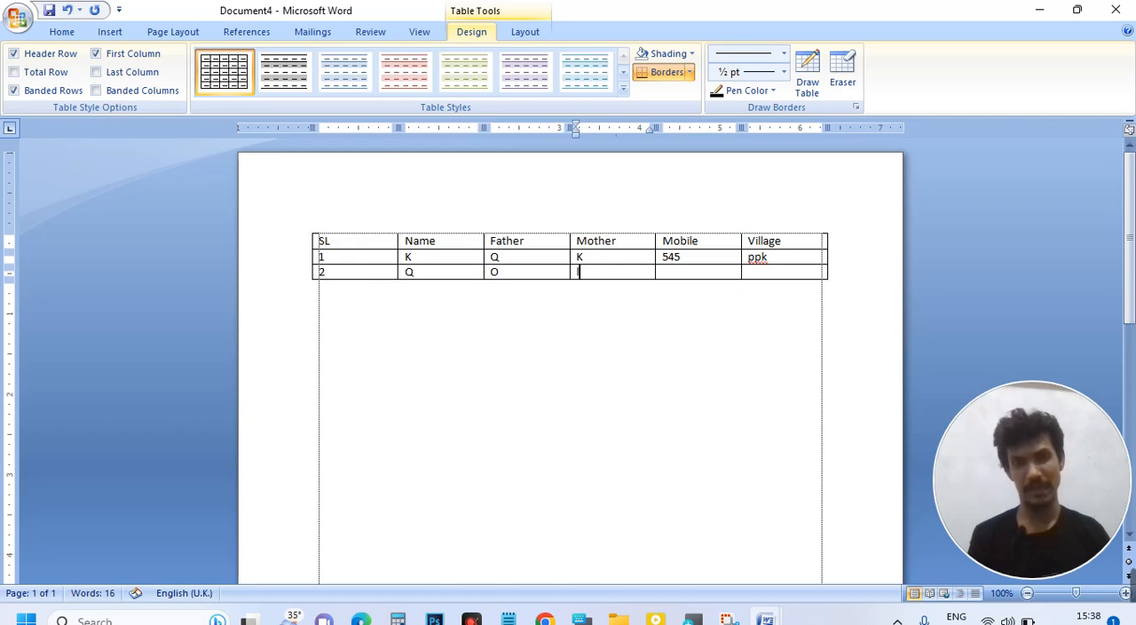
{"action": "key", "text": "Tab"}
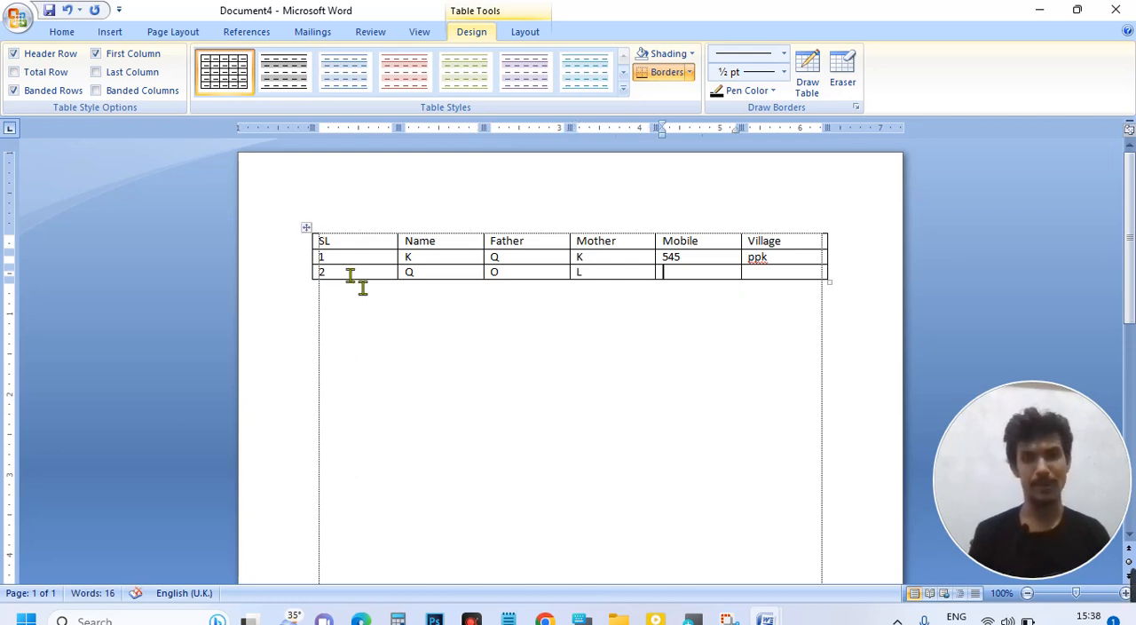
{"action": "type", "text": "55"}
{"action": "key", "text": "Tab"}
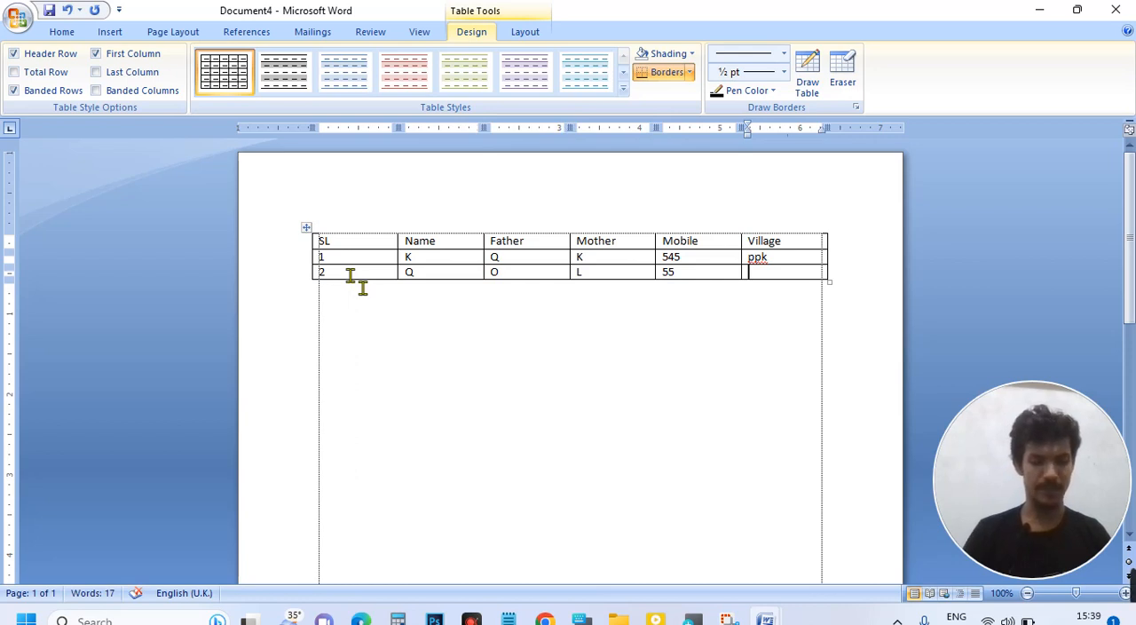
{"action": "type", "text": "gkgdk"}
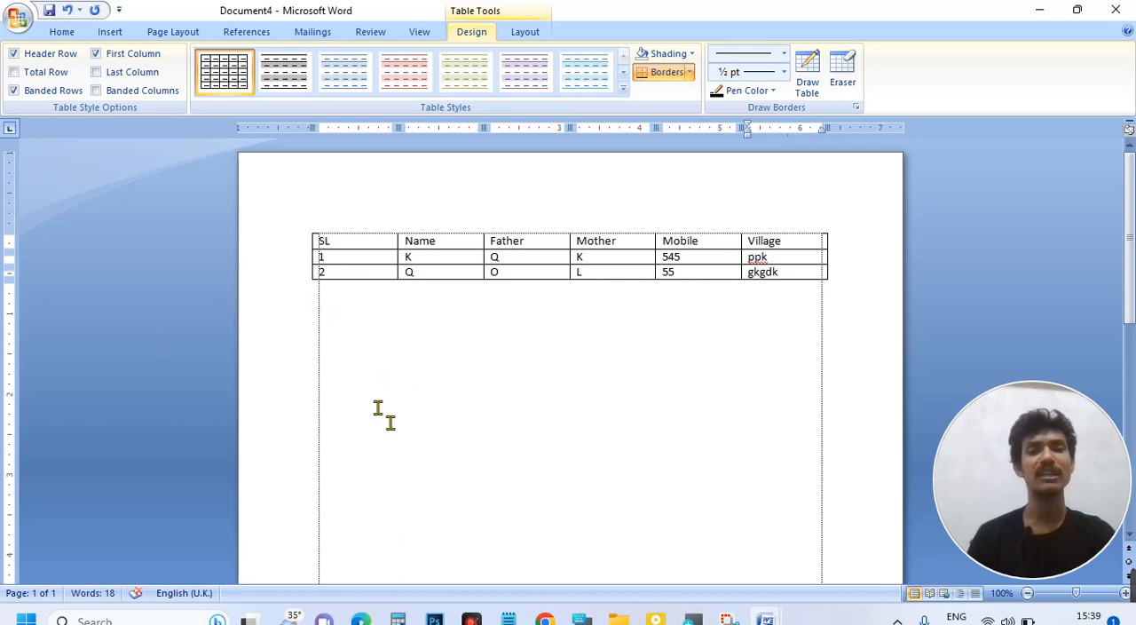
Step: Bring up the On-Screen Keyboard and move it up so all its keys are clear, keeping the table visible
{"action": "mouse_move", "coordinate": [470, 619]}
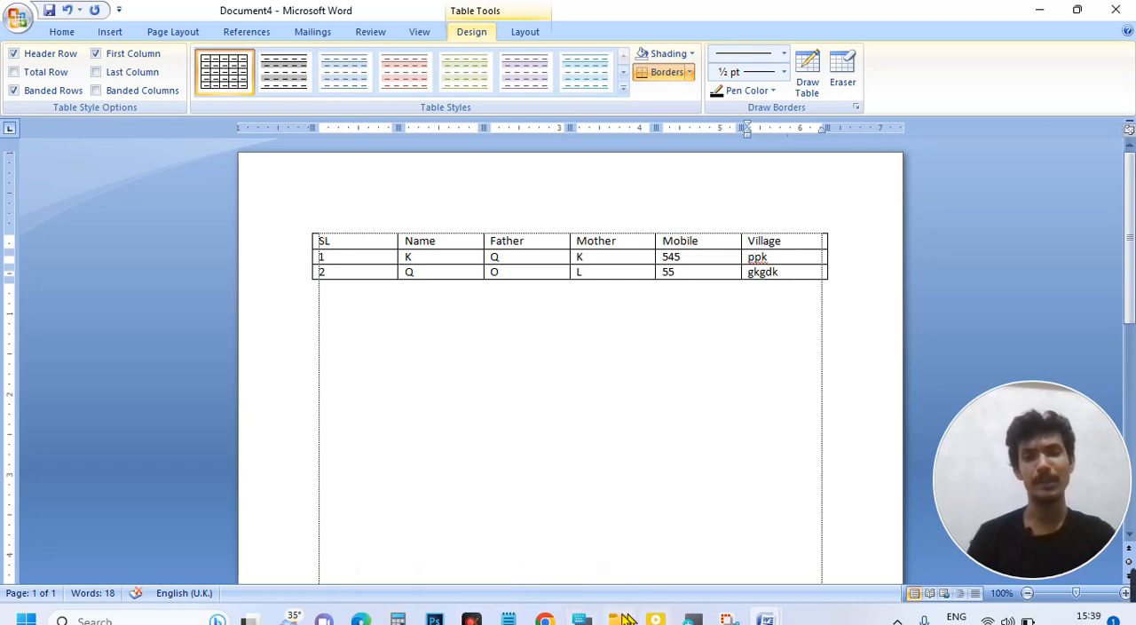
{"action": "left_click", "coordinate": [582, 618]}
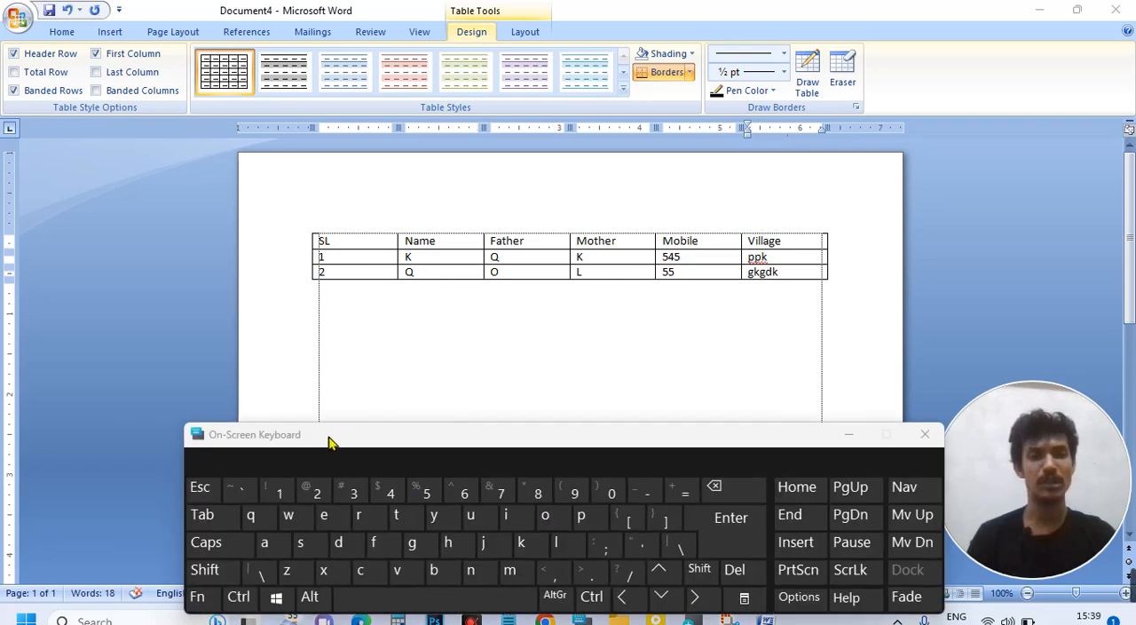
{"action": "left_click_drag", "start_coordinate": [332, 434], "coordinate": [333, 375]}
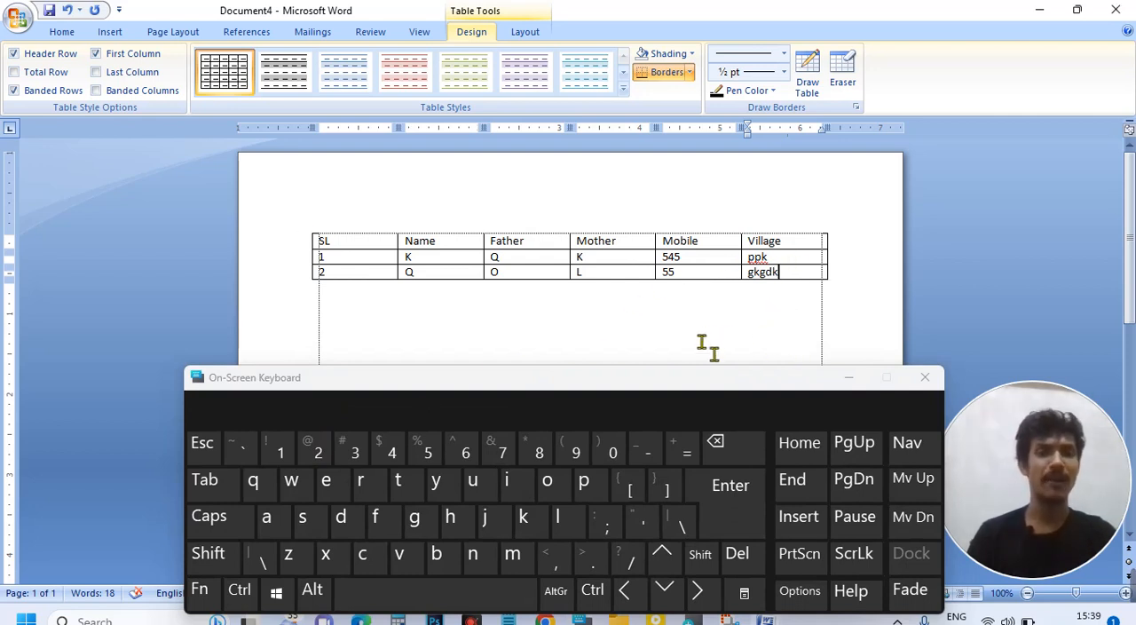
Step: Add three empty rows to the end of the table by advancing past its last cell with the On-Screen Keyboard
{"action": "left_click", "coordinate": [207, 501]}
{"action": "left_click", "coordinate": [206, 501]}
{"action": "left_click", "coordinate": [207, 502]}
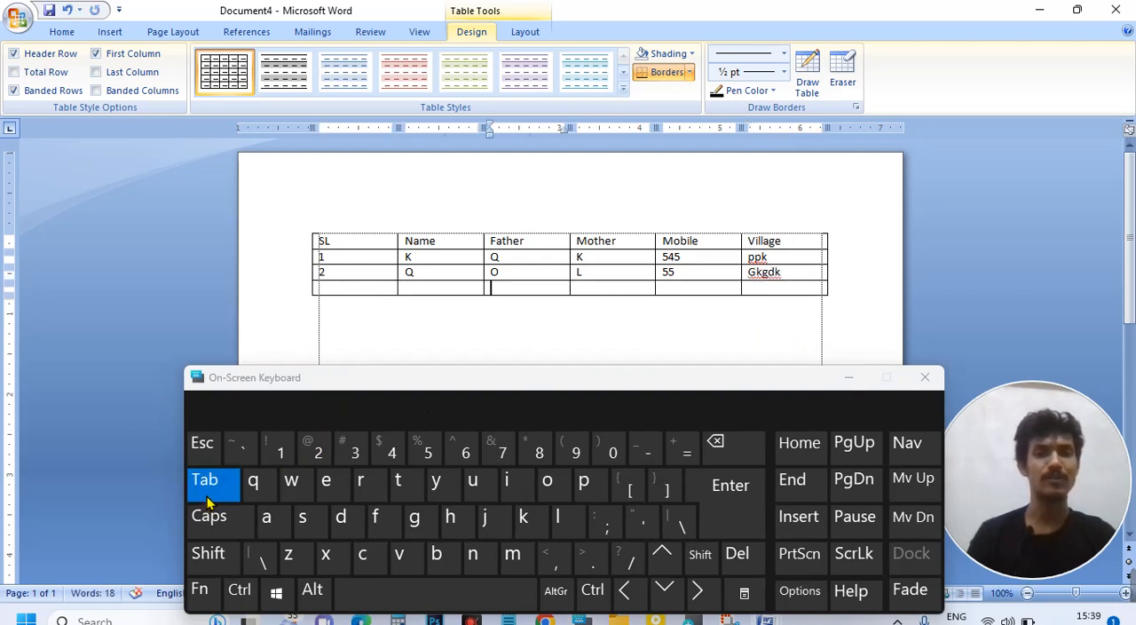
{"action": "left_click", "coordinate": [206, 501]}
{"action": "left_click", "coordinate": [207, 501]}
{"action": "left_click", "coordinate": [207, 501]}
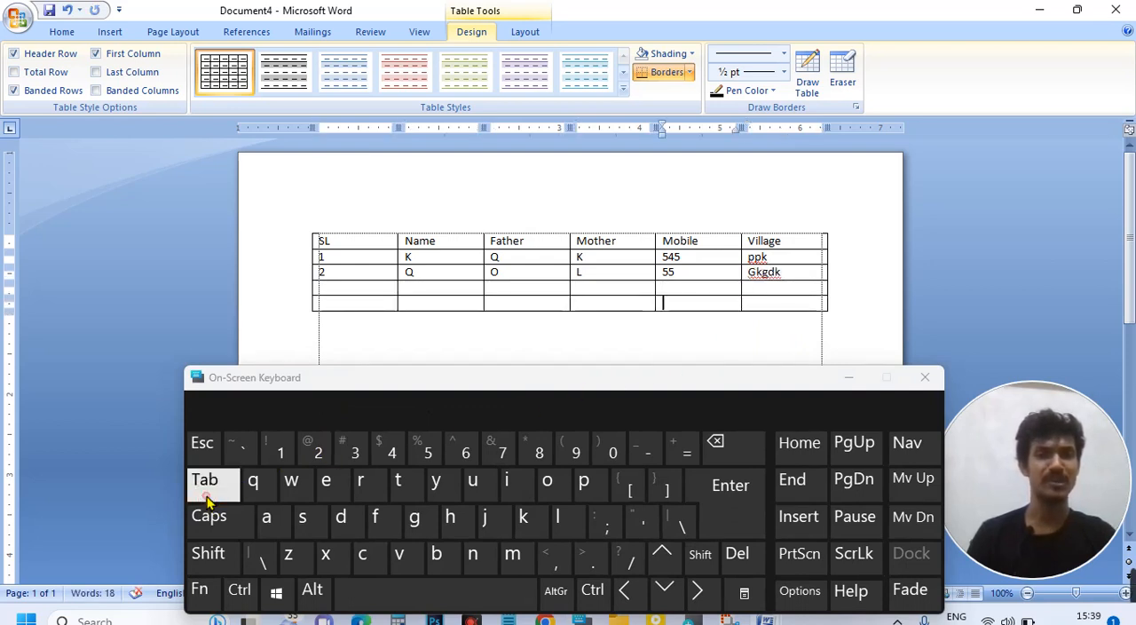
{"action": "left_click", "coordinate": [211, 491]}
{"action": "left_click", "coordinate": [210, 490]}
{"action": "left_click", "coordinate": [210, 491]}
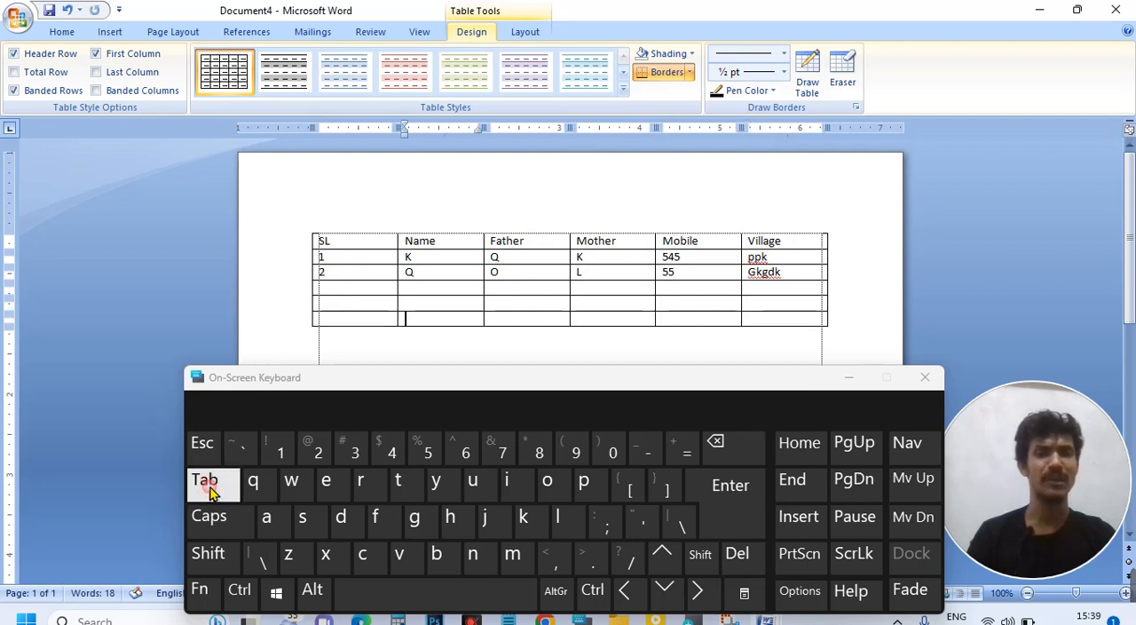
{"action": "left_click", "coordinate": [210, 491]}
{"action": "left_click", "coordinate": [211, 491]}
{"action": "left_click", "coordinate": [211, 490]}
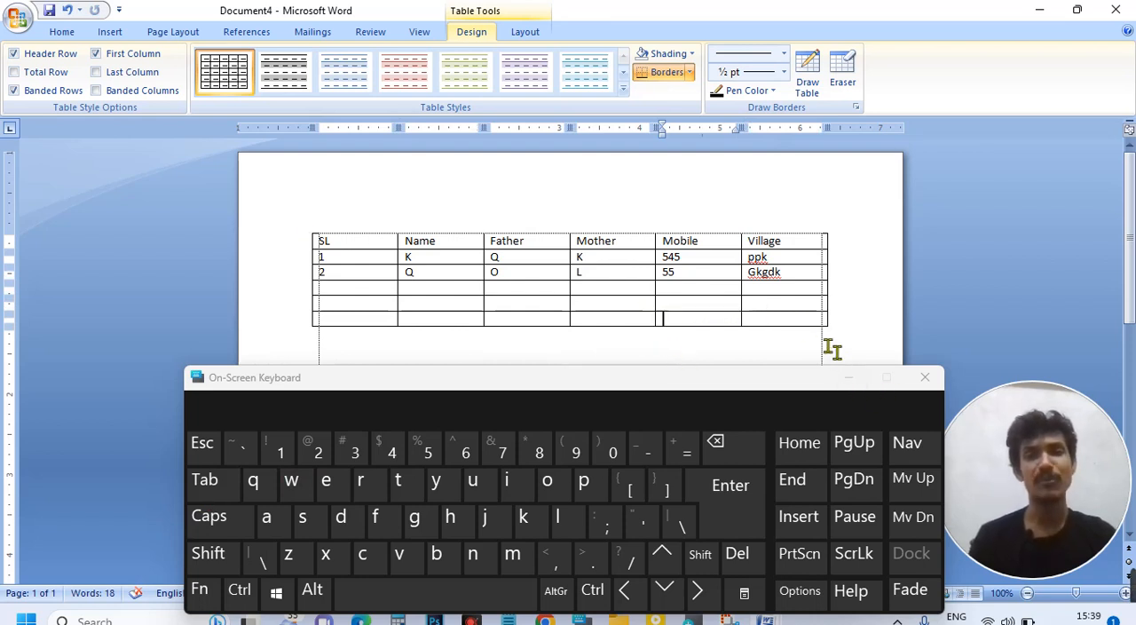
Step: Advance cell by cell from the Village heading to the Mobile cell of the first entry row
{"action": "left_click", "coordinate": [799, 241]}
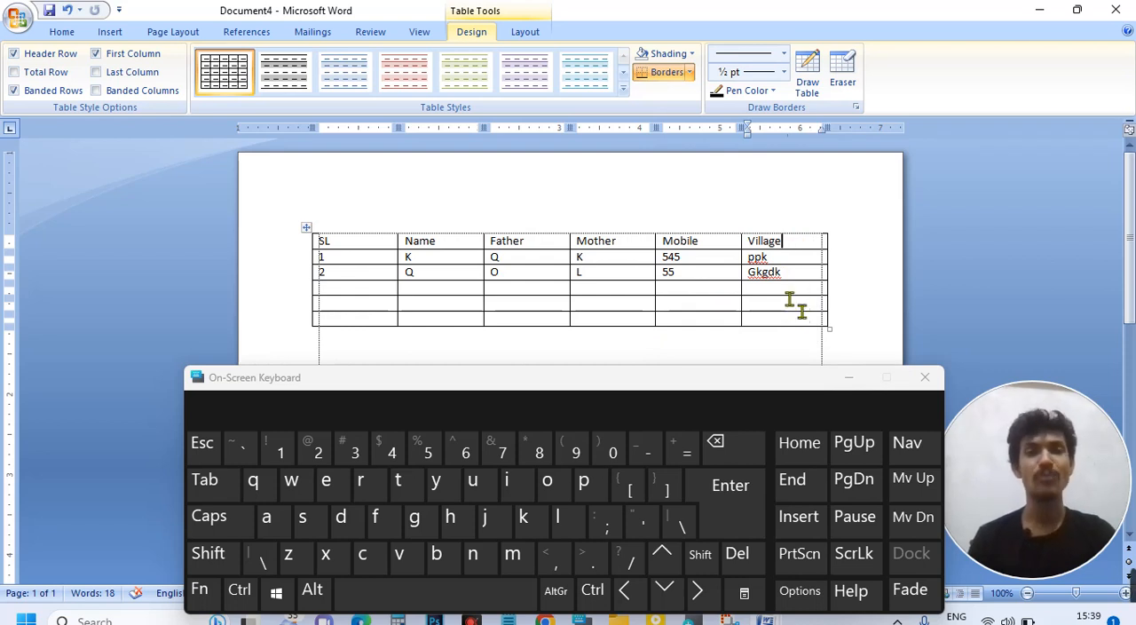
{"action": "left_click", "coordinate": [240, 494]}
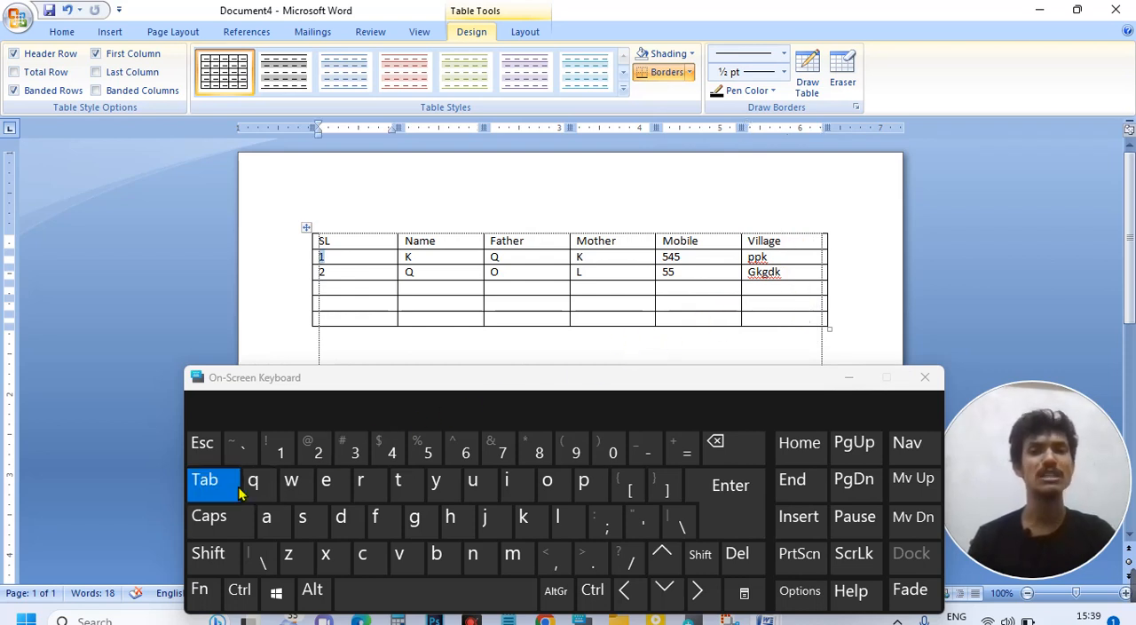
{"action": "left_click", "coordinate": [238, 490]}
{"action": "left_click", "coordinate": [236, 488]}
{"action": "left_click", "coordinate": [236, 488]}
{"action": "left_click", "coordinate": [235, 489]}
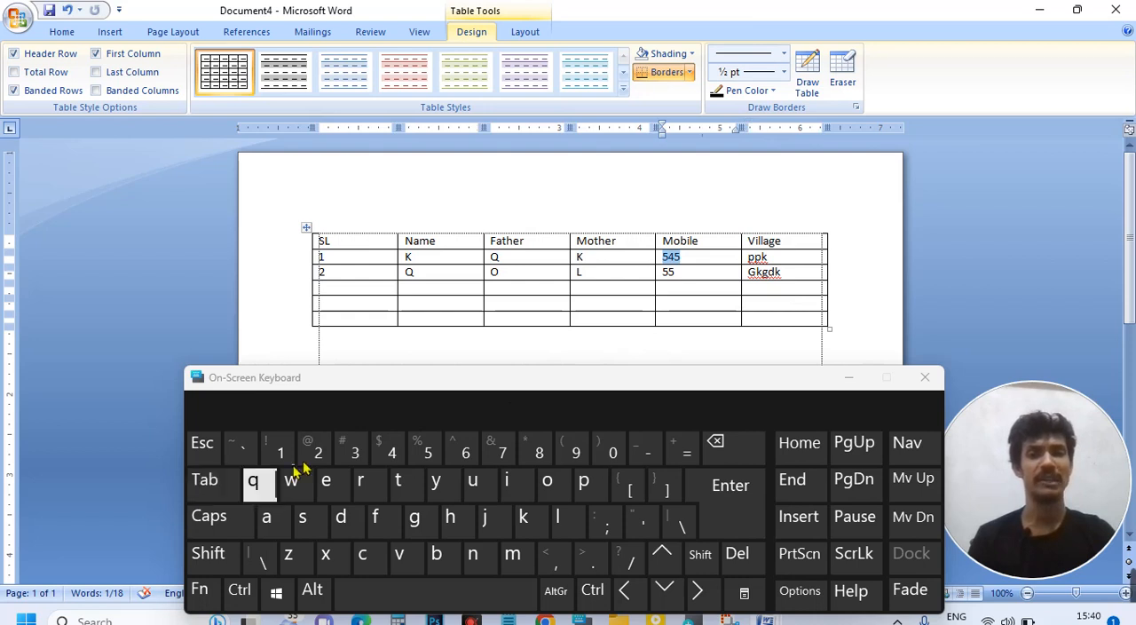
Step: Add two more empty rows after the table's last row and minimize the On-Screen Keyboard
{"action": "left_click", "coordinate": [795, 321]}
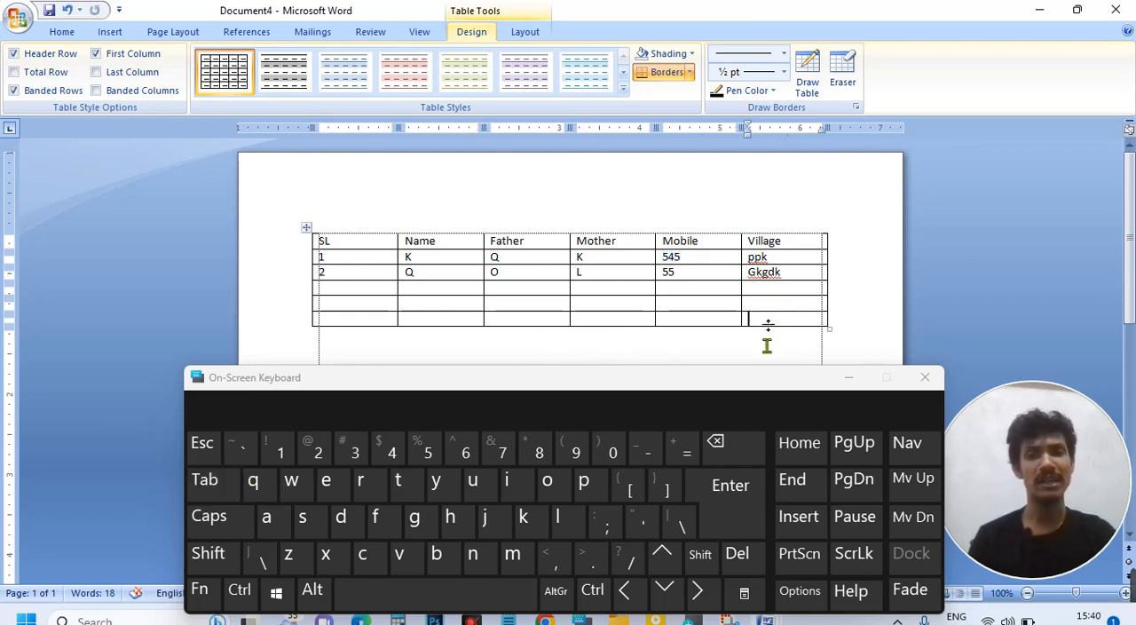
{"action": "left_click", "coordinate": [211, 491]}
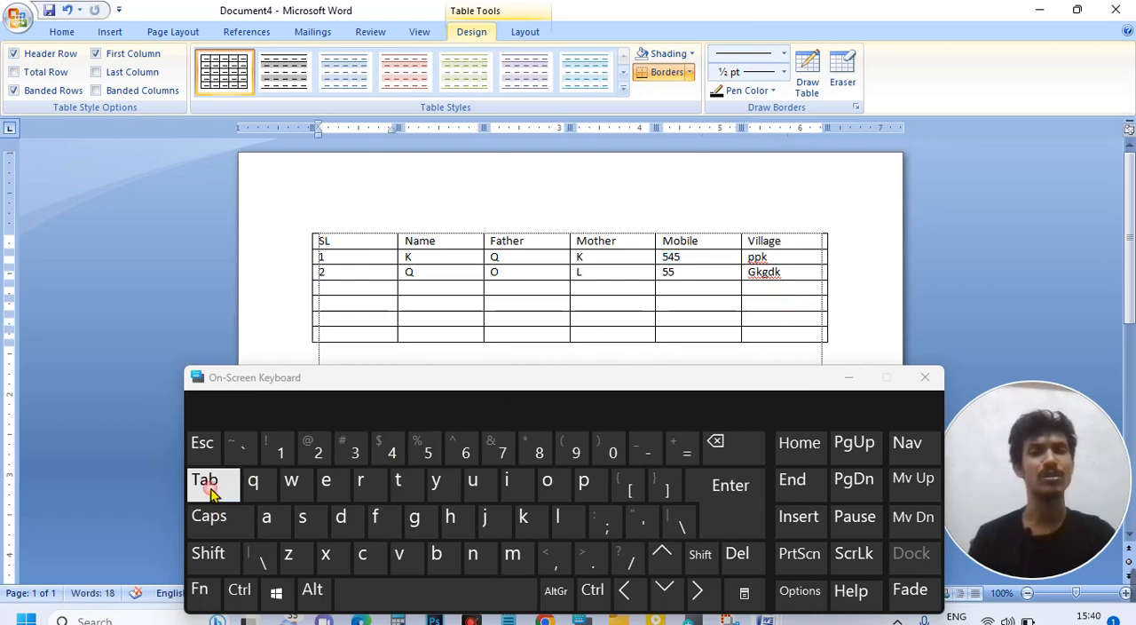
{"action": "left_click", "coordinate": [212, 491]}
{"action": "left_click", "coordinate": [211, 491]}
{"action": "left_click", "coordinate": [211, 491]}
{"action": "left_click", "coordinate": [211, 490]}
{"action": "left_click", "coordinate": [212, 491]}
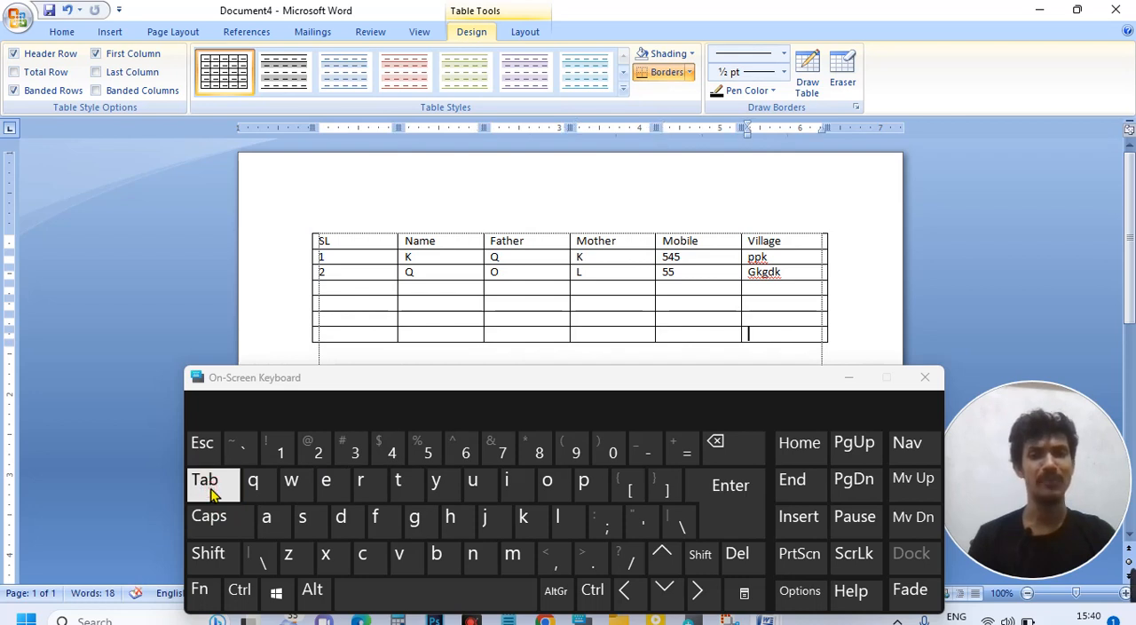
{"action": "left_click", "coordinate": [213, 495]}
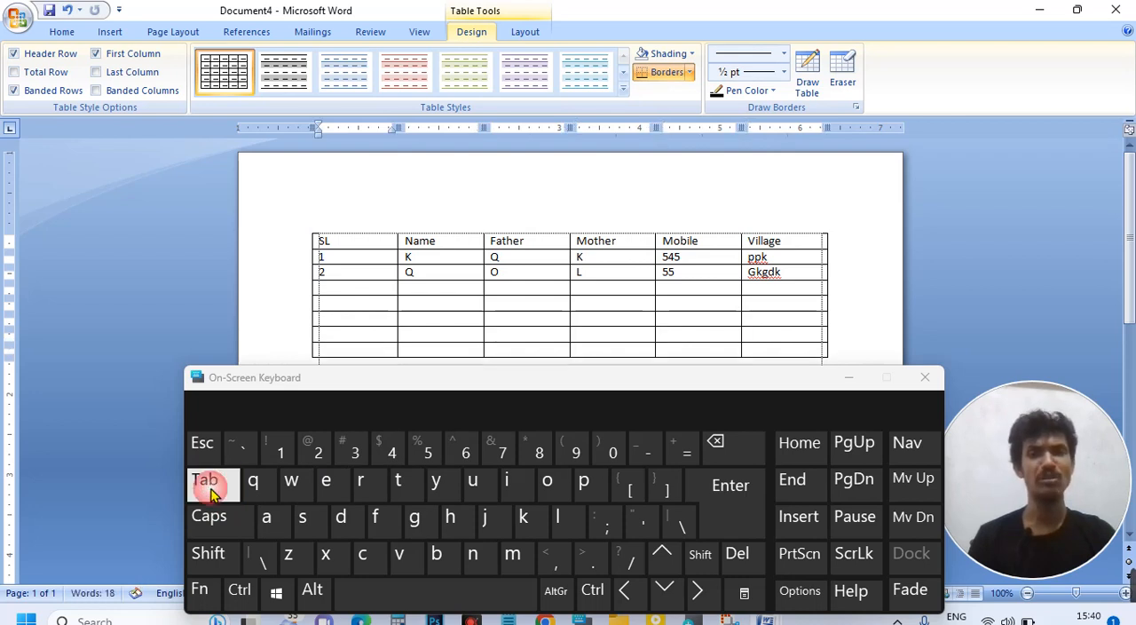
{"action": "left_click", "coordinate": [850, 379]}
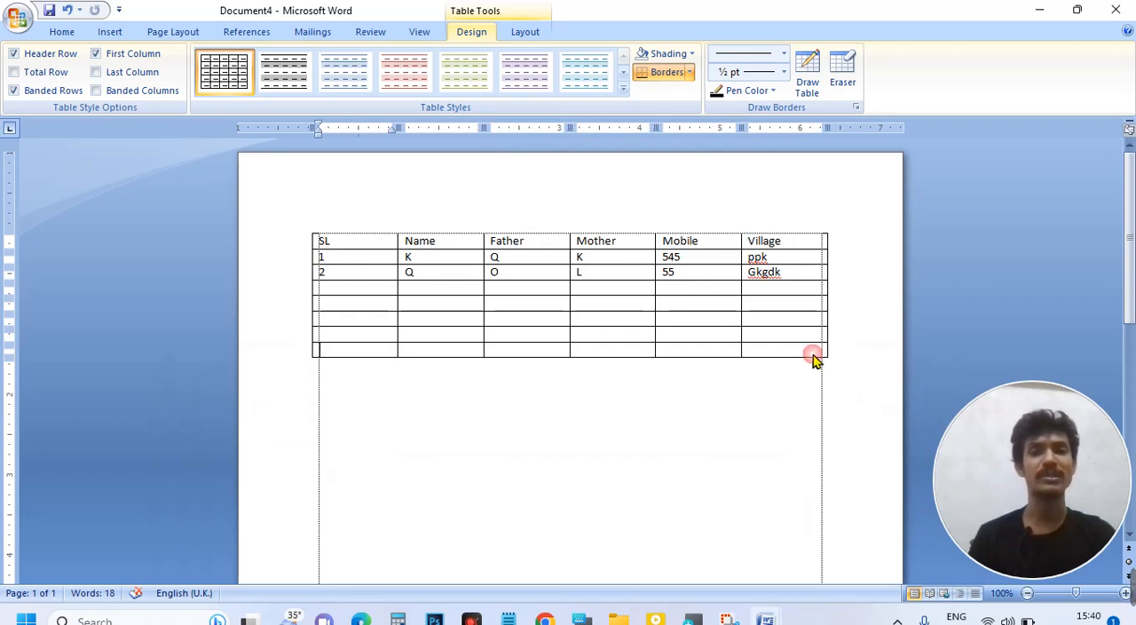
Step: Clear the contents of the whole Village column while keeping its cells
{"action": "left_click", "coordinate": [806, 352]}
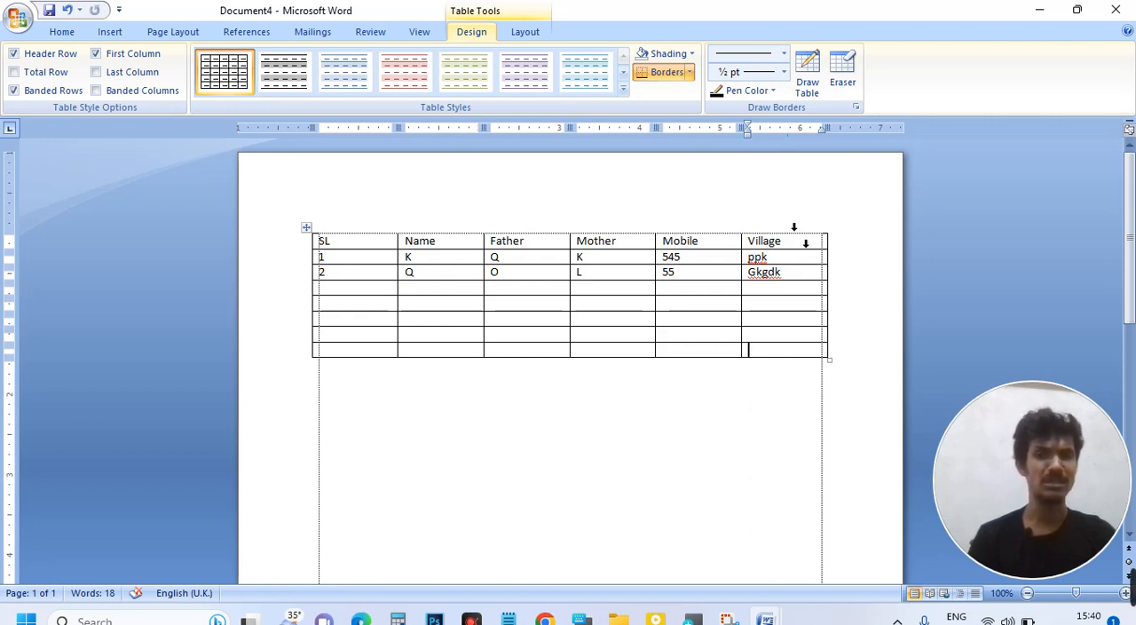
{"action": "left_click", "coordinate": [794, 227]}
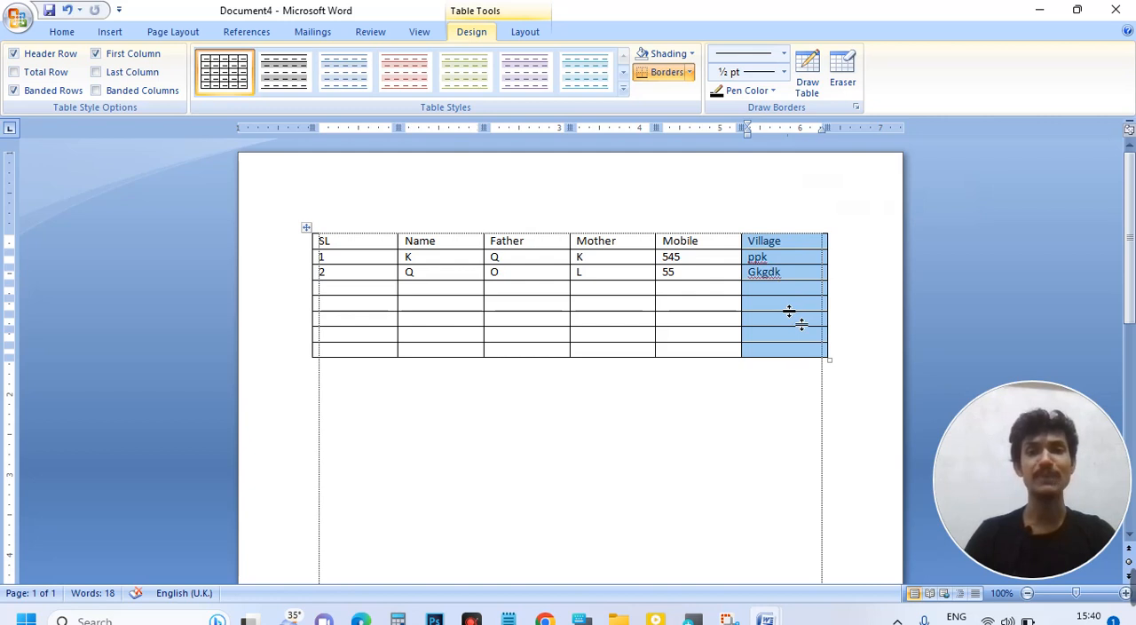
{"action": "key", "text": "Delete"}
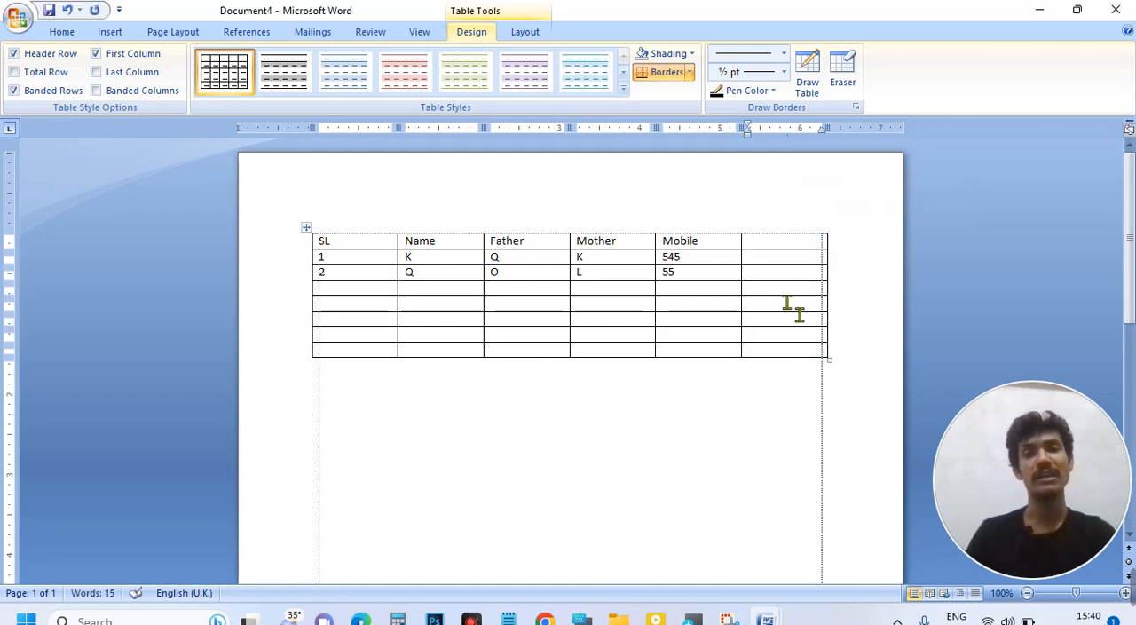
Step: Delete the entire empty last column from the table, including its cells
{"action": "left_click", "coordinate": [781, 222]}
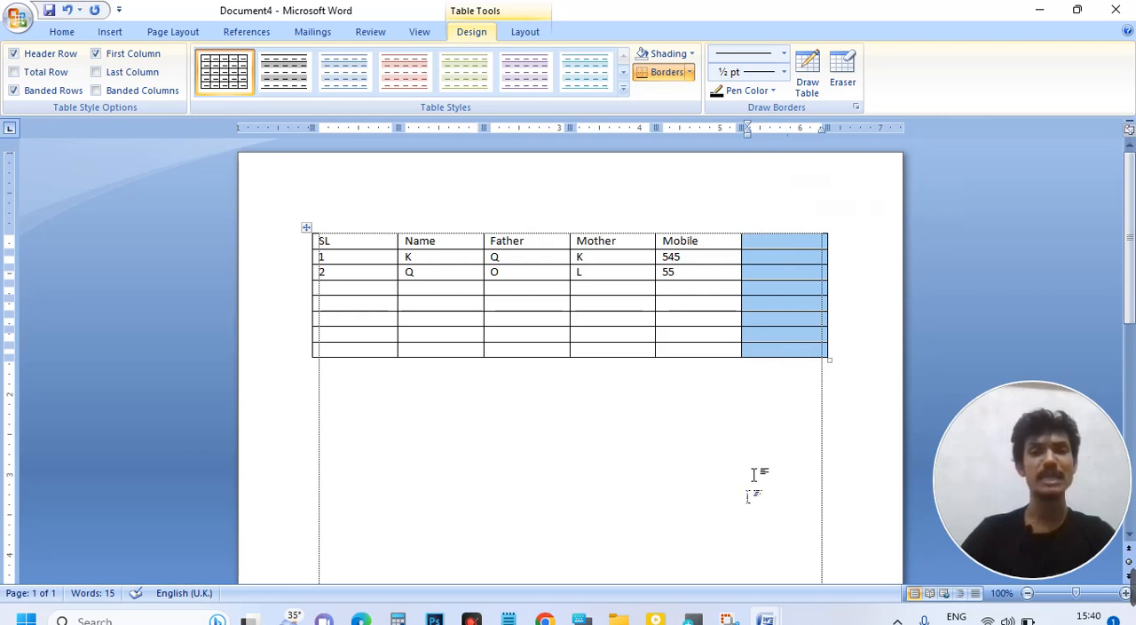
{"action": "left_click", "coordinate": [581, 619]}
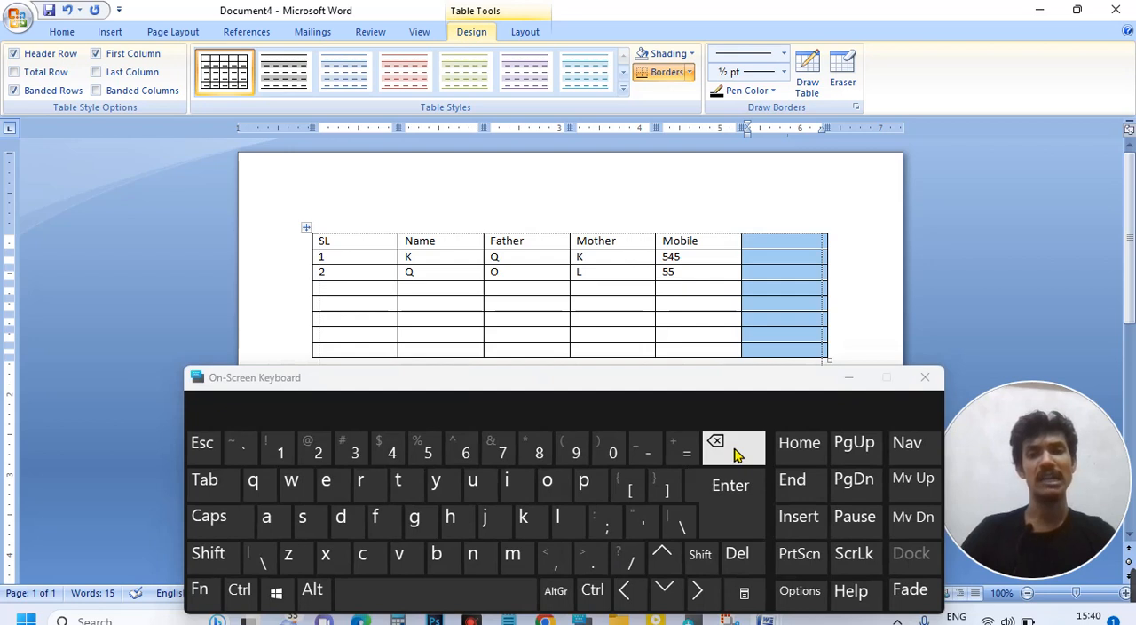
{"action": "left_click", "coordinate": [853, 380]}
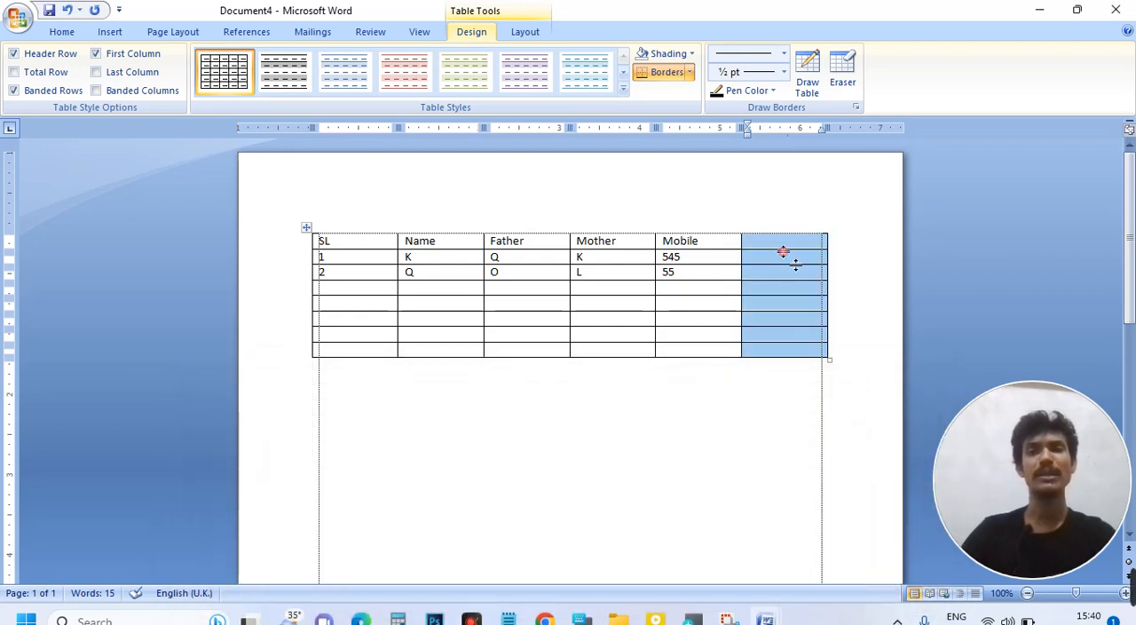
{"action": "key", "text": "BackSpace"}
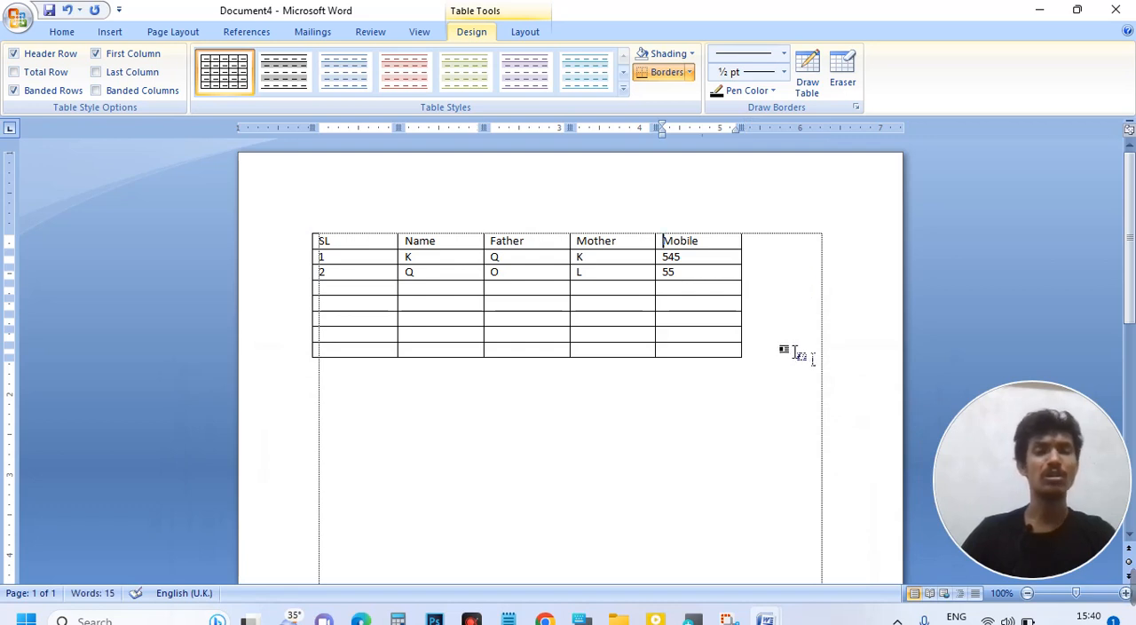
Step: Delete the last three empty rows and widen the whole table to the page's right margin
{"action": "left_click", "coordinate": [302, 354]}
{"action": "left_click_drag", "start_coordinate": [300, 360], "coordinate": [300, 325]}
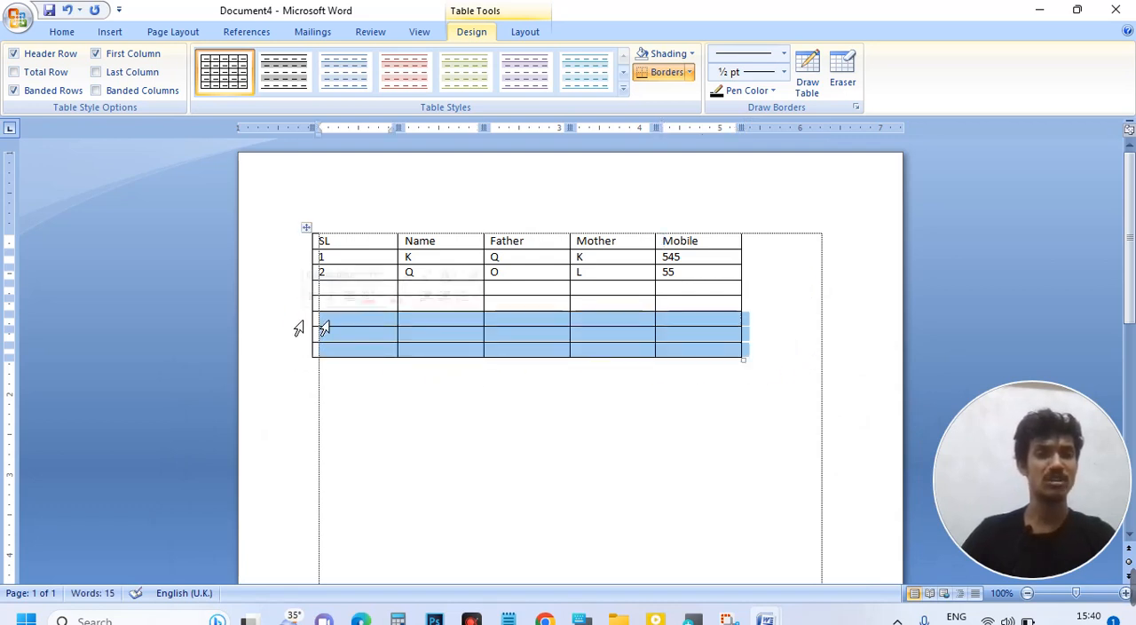
{"action": "key", "text": "BackSpace"}
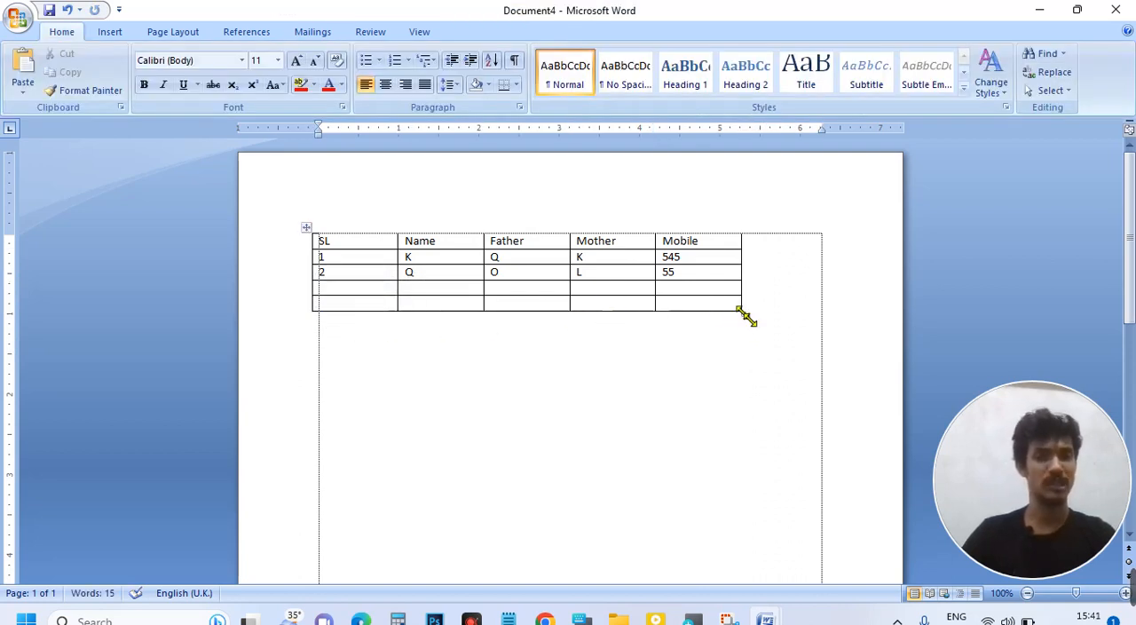
{"action": "left_click_drag", "start_coordinate": [746, 316], "coordinate": [824, 314]}
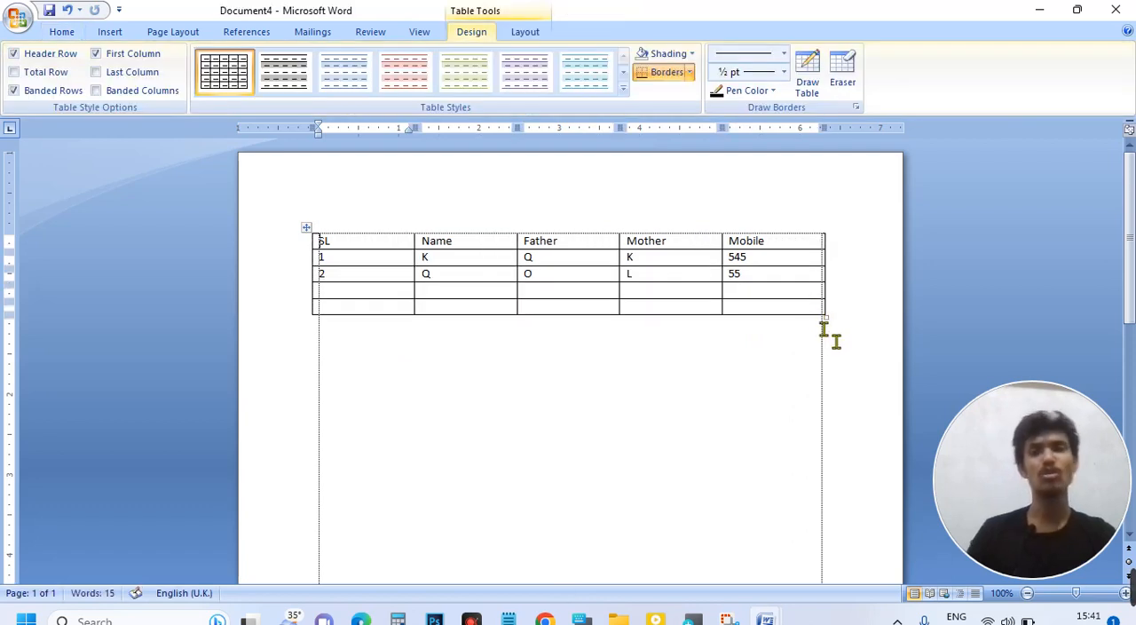
Step: Add two empty rows to the end of the table by advancing past its last cell
{"action": "left_click", "coordinate": [764, 289]}
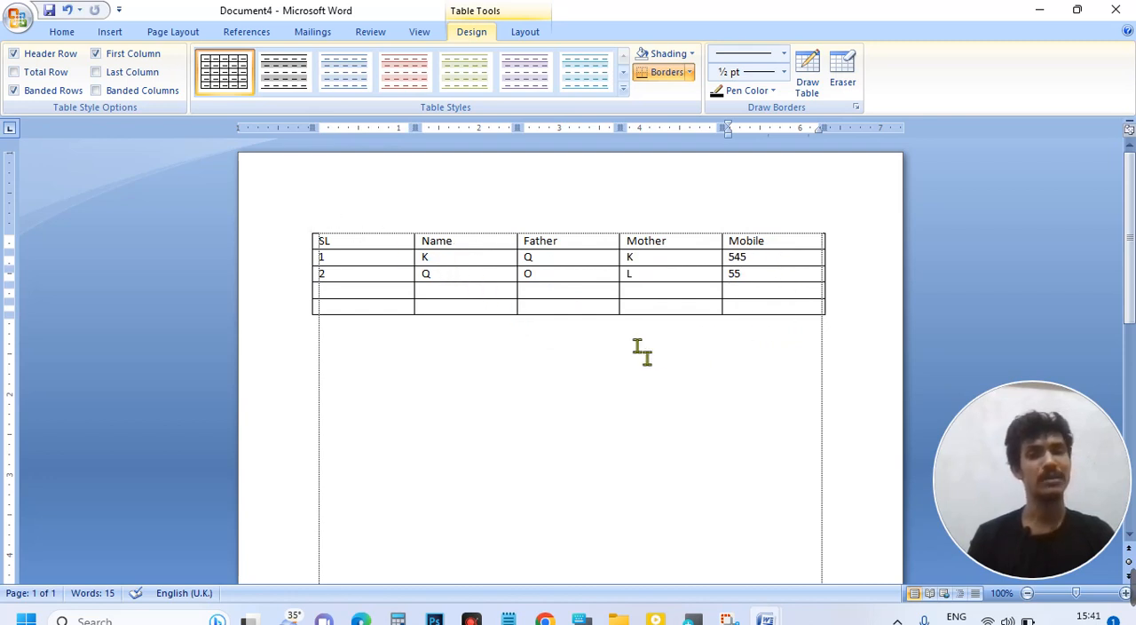
{"action": "left_click", "coordinate": [768, 302]}
{"action": "left_click", "coordinate": [773, 306]}
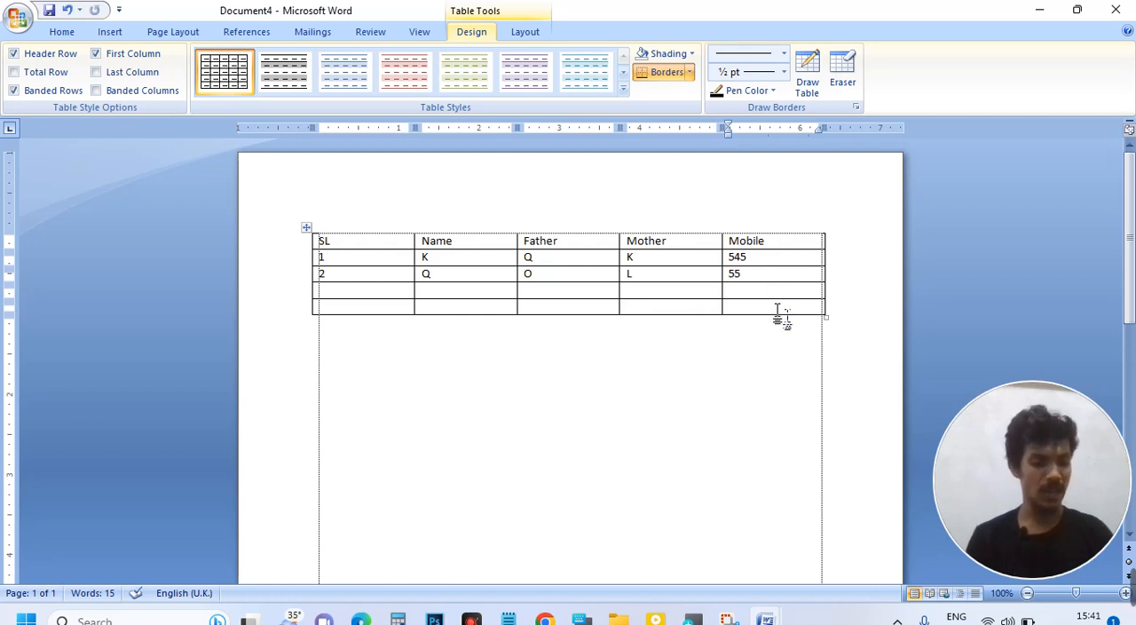
{"action": "key", "text": "Tab"}
{"action": "key", "text": "Tab"}
{"action": "key", "text": "Tab"}
{"action": "key", "text": "Tab"}
{"action": "key", "text": "Tab"}
{"action": "key", "text": "Tab"}
{"action": "key", "text": "Tab"}
{"action": "key", "text": "Tab"}
{"action": "key", "text": "Tab"}
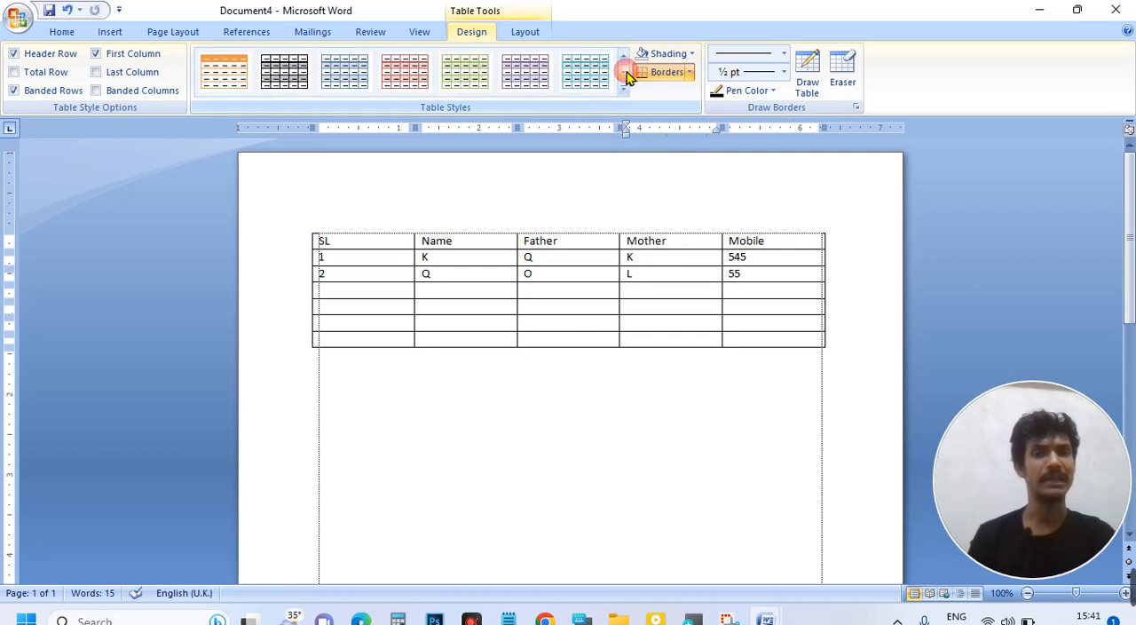
Step: Apply the built-in table style with a purple header row, purple first column and grey banded rows
{"action": "left_click", "coordinate": [624, 57]}
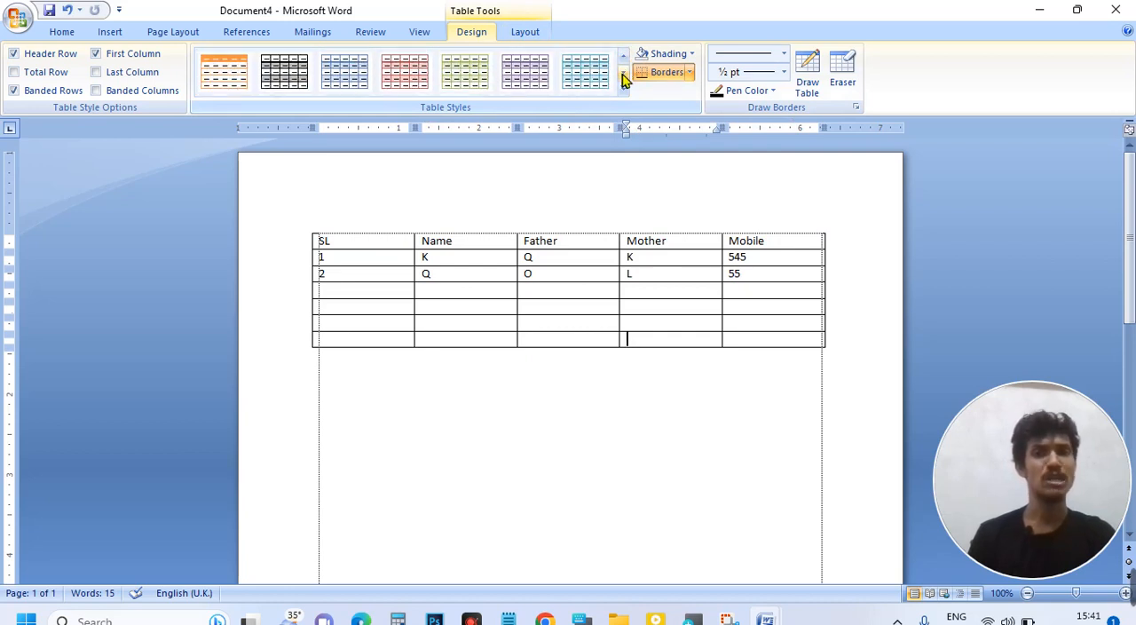
{"action": "left_click", "coordinate": [624, 76]}
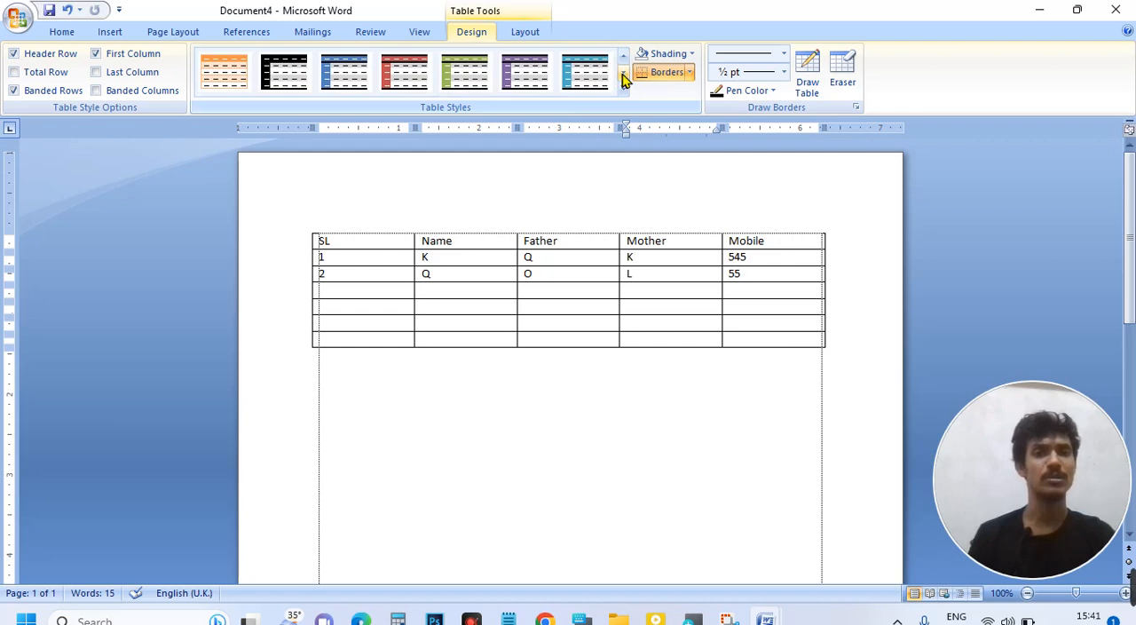
{"action": "left_click", "coordinate": [524, 73]}
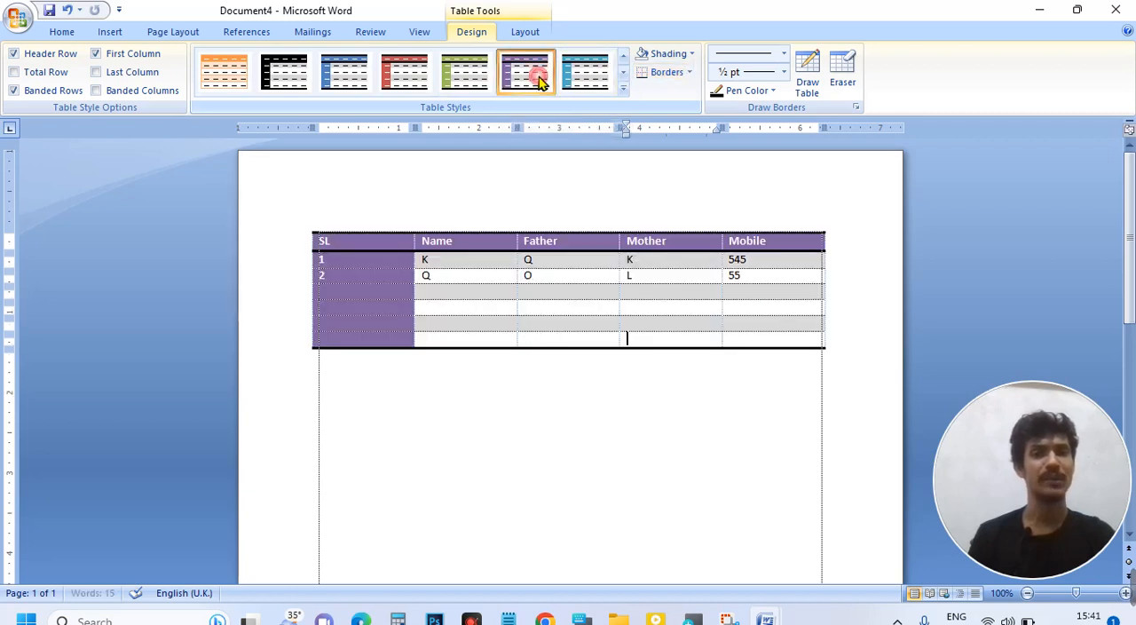
{"action": "left_click", "coordinate": [552, 278]}
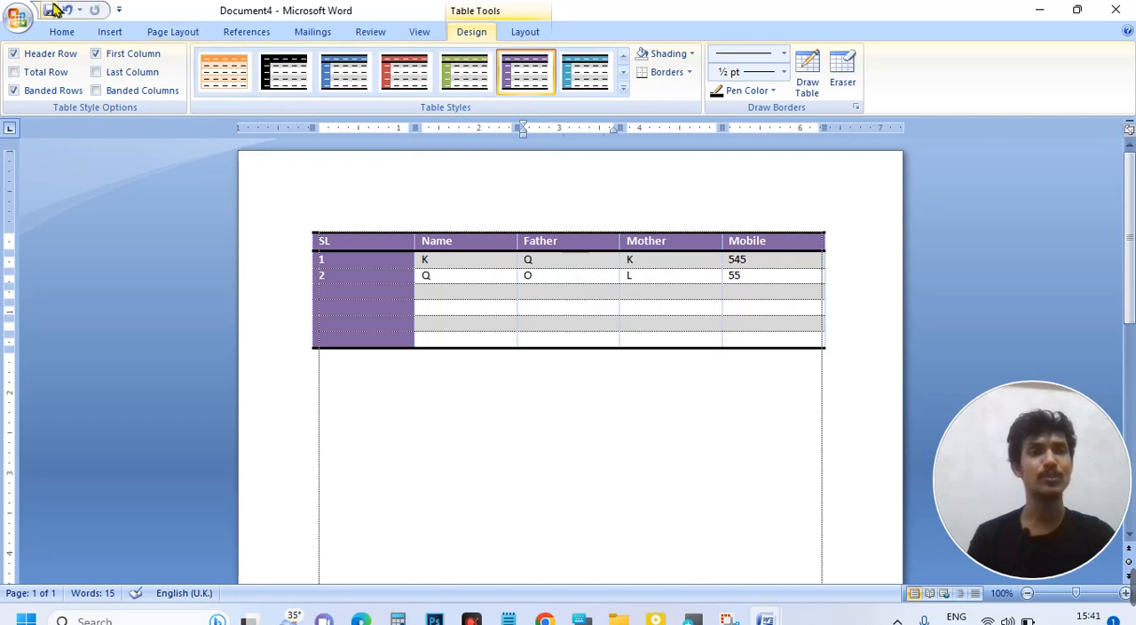
Step: Check the styled table in Print Preview and return to the document
{"action": "left_click", "coordinate": [16, 16]}
{"action": "mouse_move", "coordinate": [90, 209]}
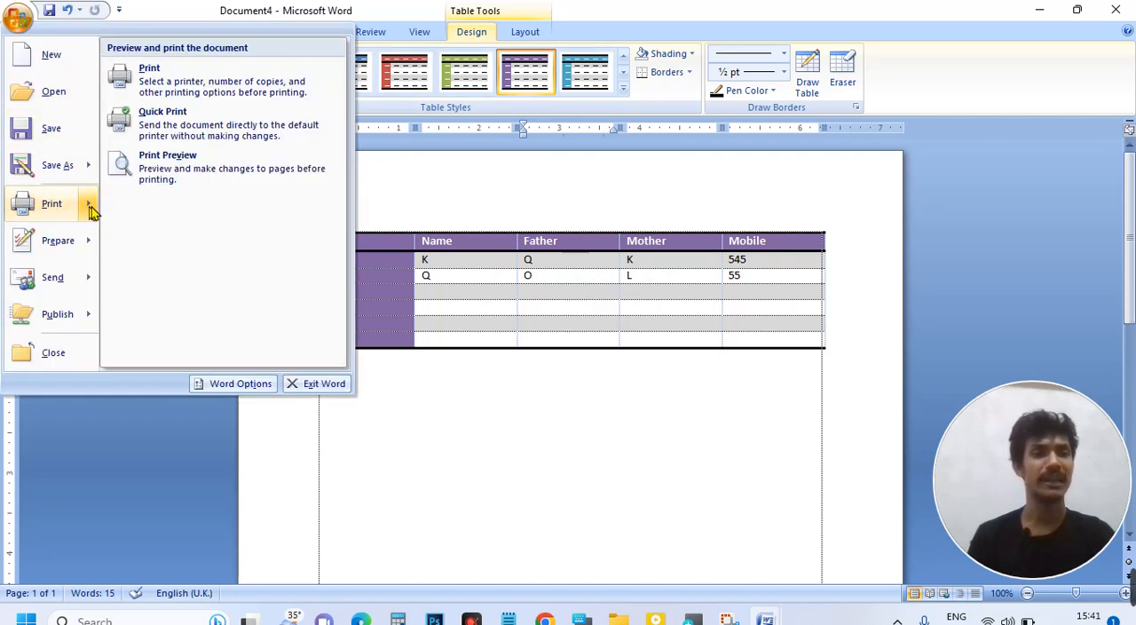
{"action": "left_click", "coordinate": [164, 171]}
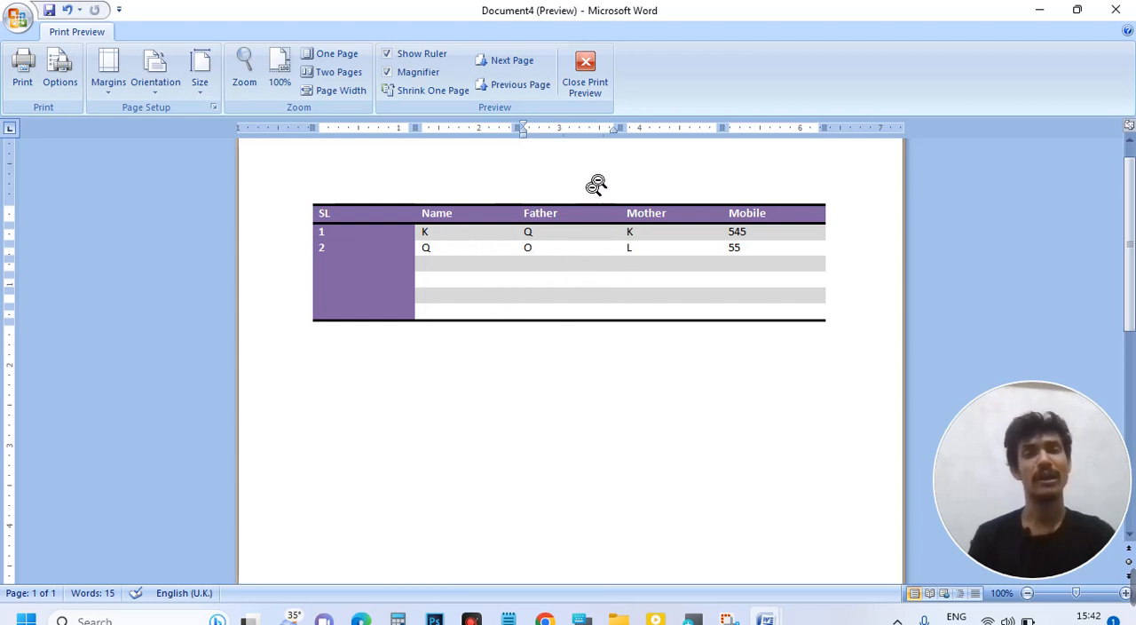
{"action": "left_click", "coordinate": [607, 287]}
{"action": "left_click", "coordinate": [607, 287]}
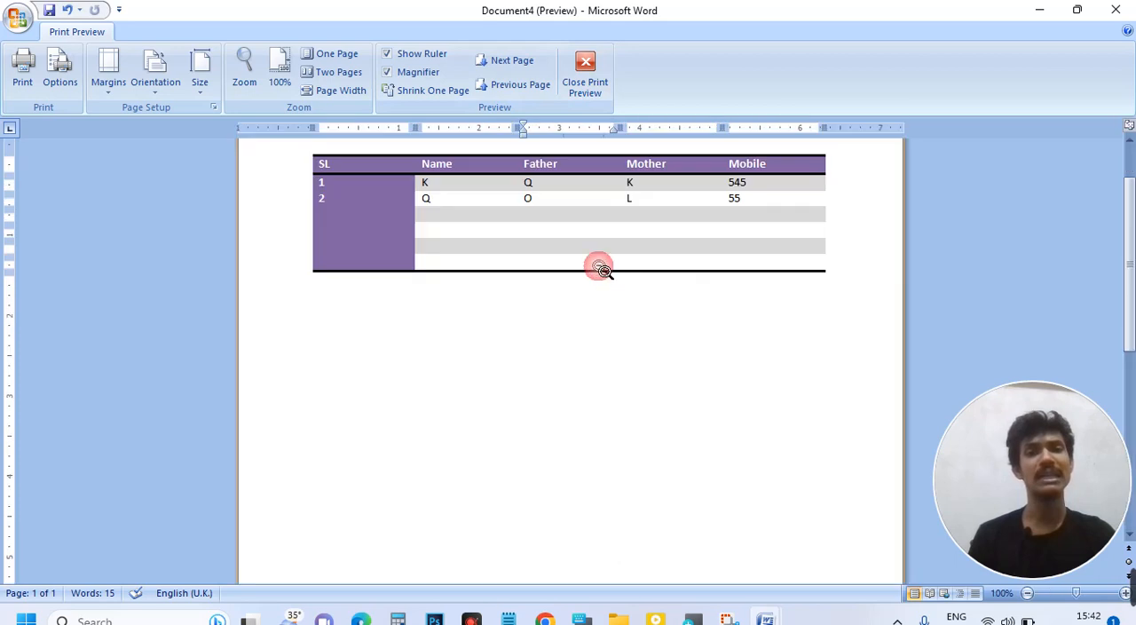
{"action": "left_click", "coordinate": [585, 71]}
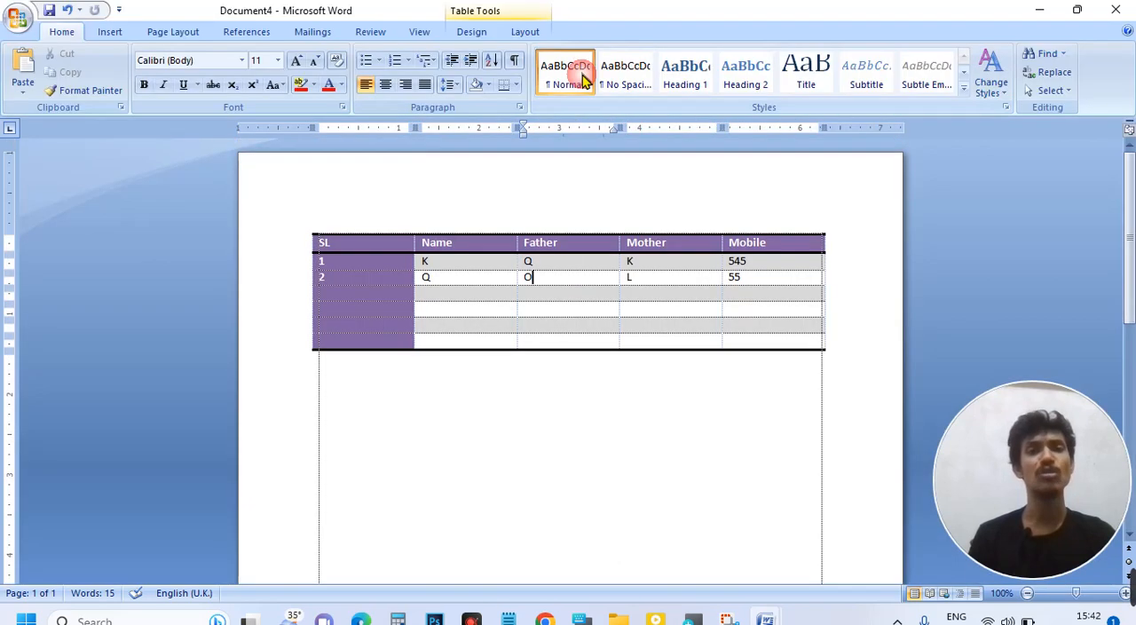
Step: Apply All Borders to the whole table
{"action": "left_click", "coordinate": [399, 269]}
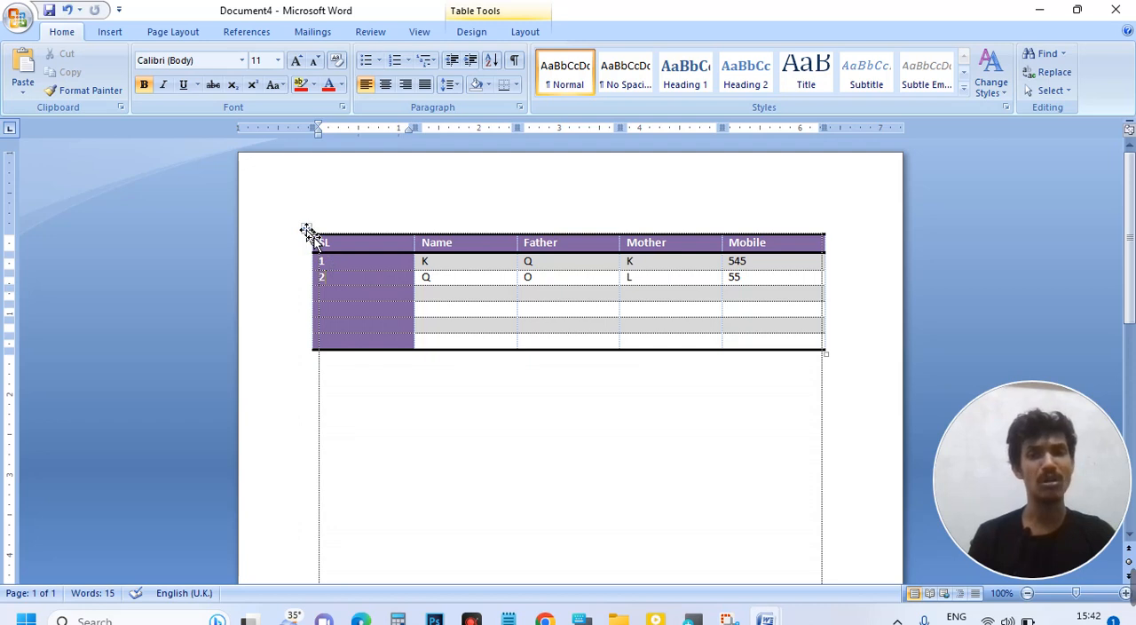
{"action": "left_click", "coordinate": [307, 233]}
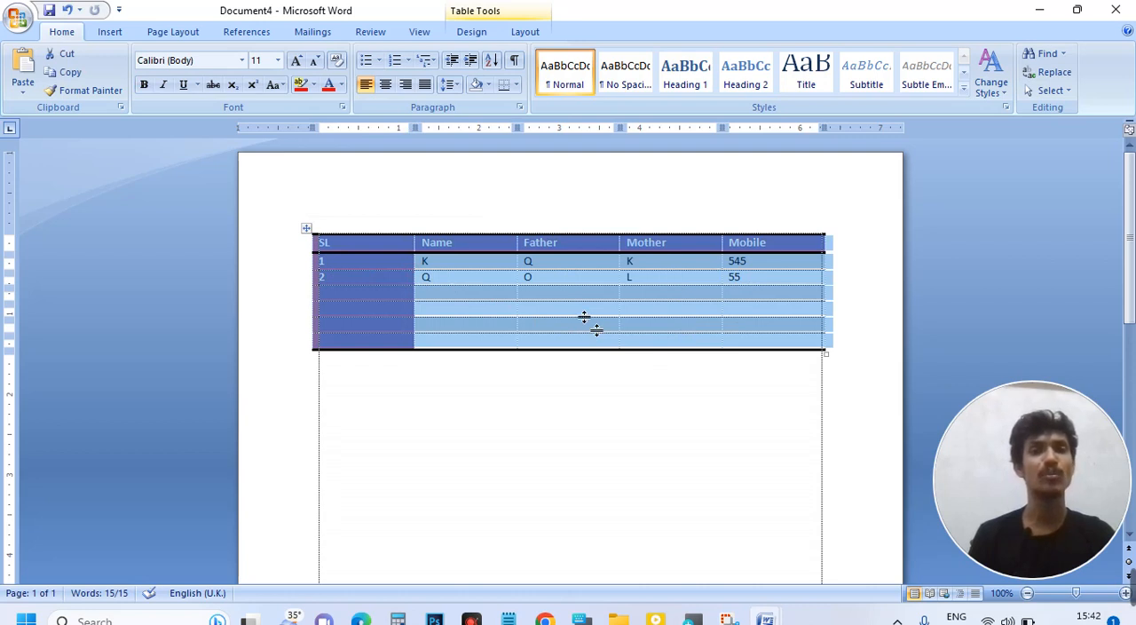
{"action": "left_click", "coordinate": [480, 38]}
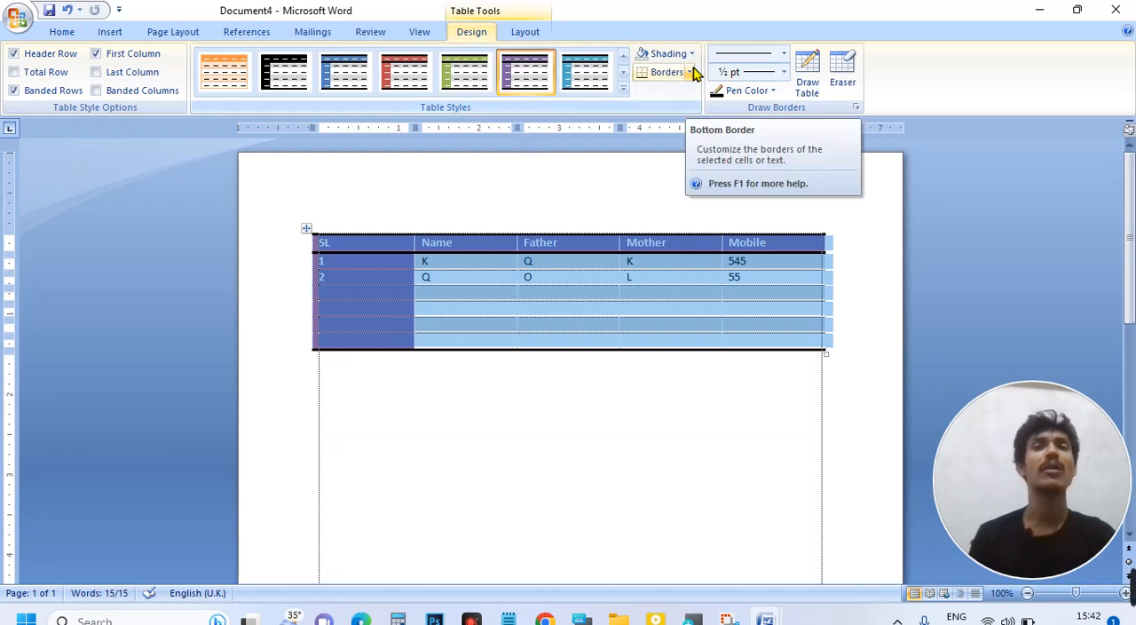
{"action": "left_click", "coordinate": [690, 73]}
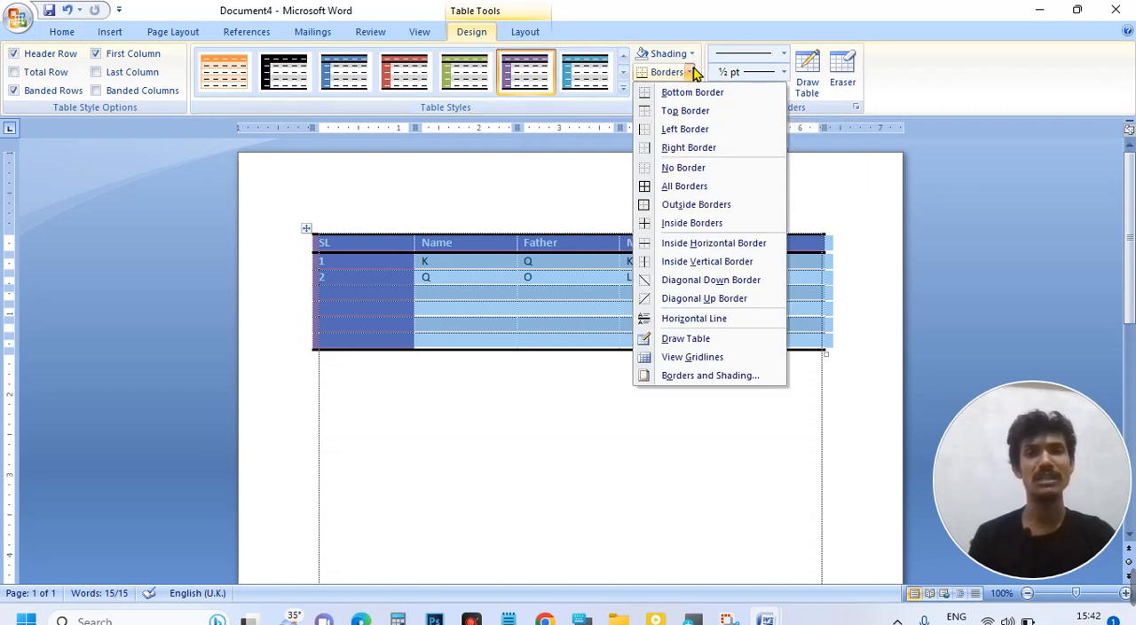
{"action": "left_click", "coordinate": [685, 189]}
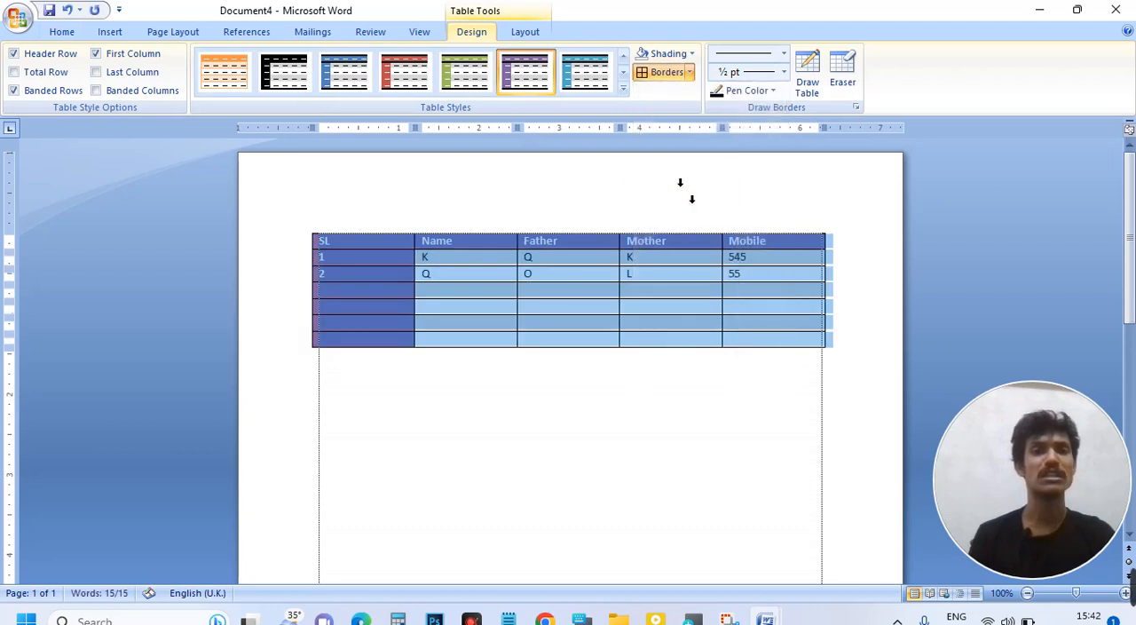
{"action": "left_click", "coordinate": [686, 282]}
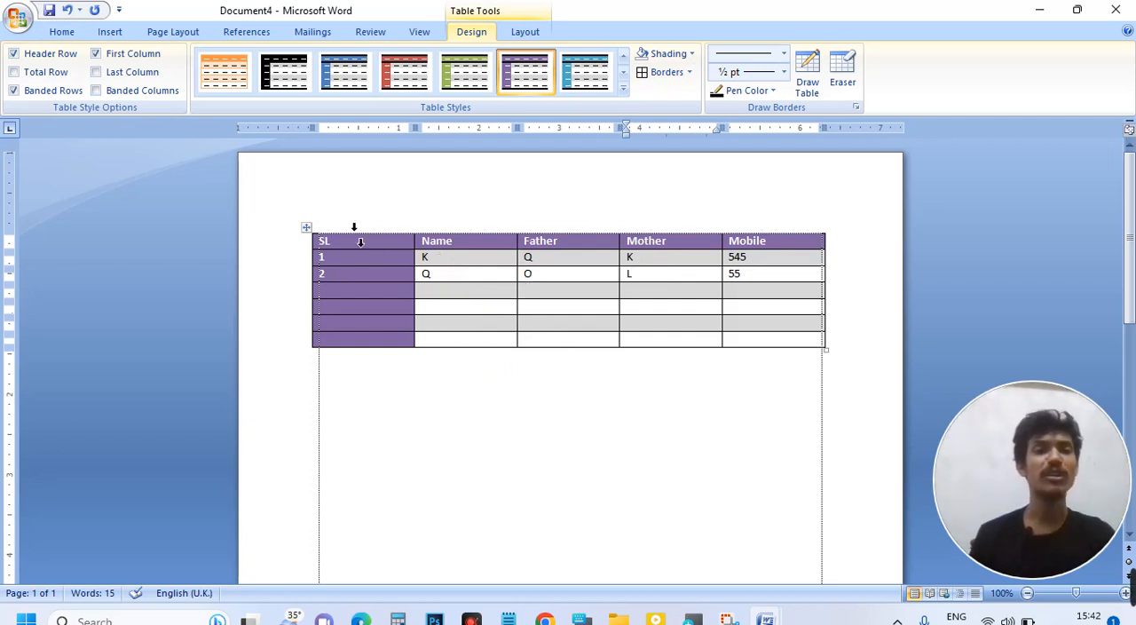
Step: Apply the plain Table Grid style to the table
{"action": "left_click", "coordinate": [306, 228]}
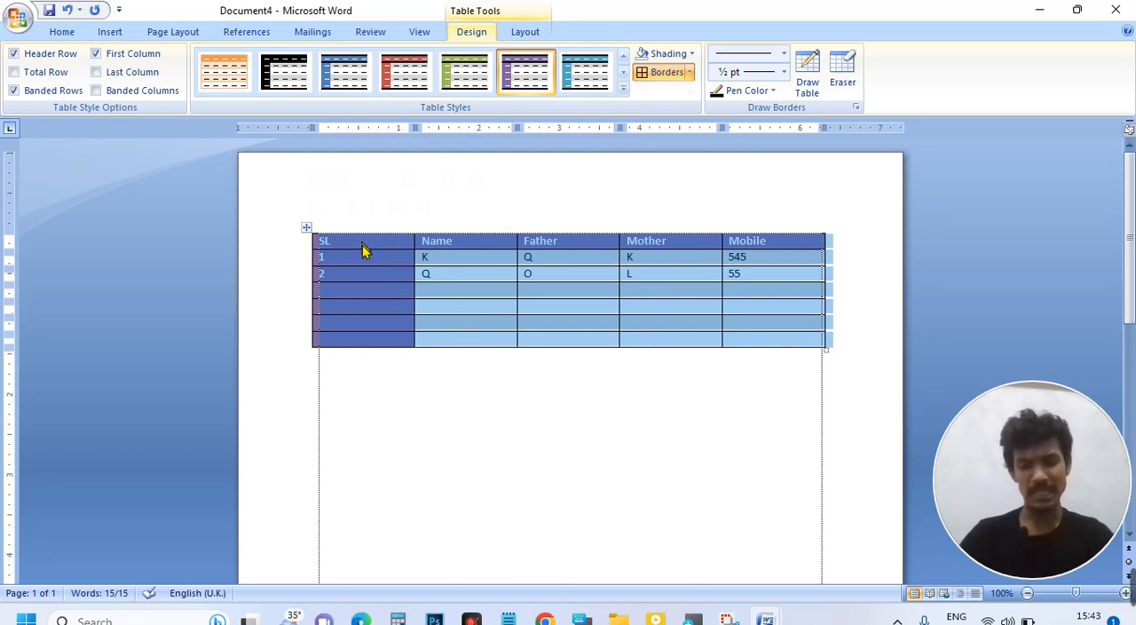
{"action": "left_click", "coordinate": [577, 326]}
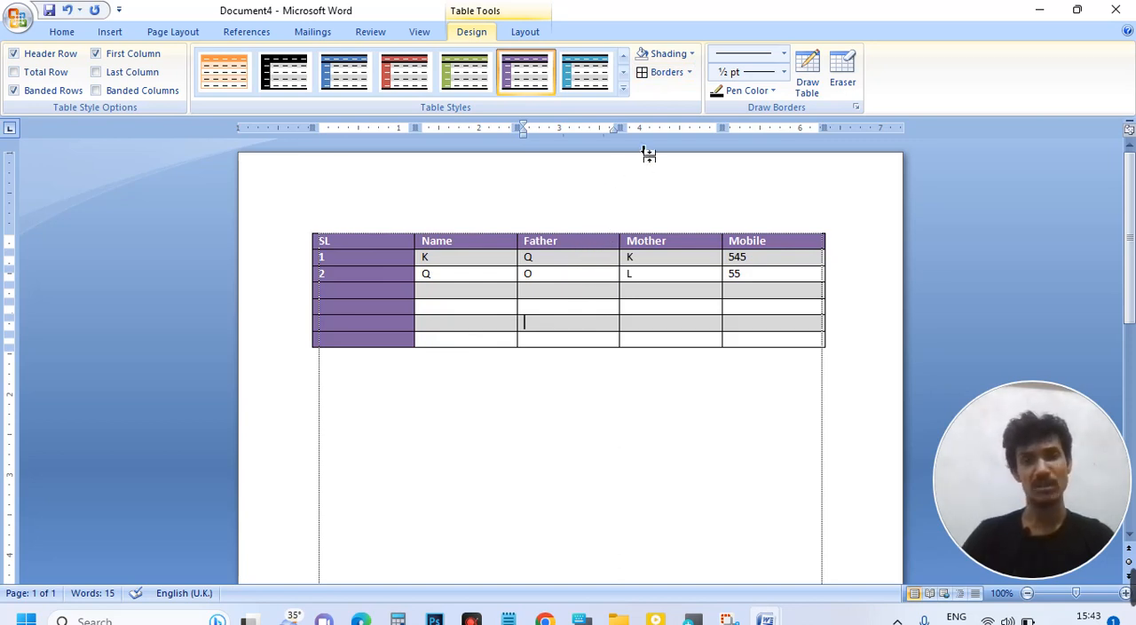
{"action": "left_click", "coordinate": [629, 98]}
{"action": "left_click", "coordinate": [652, 120]}
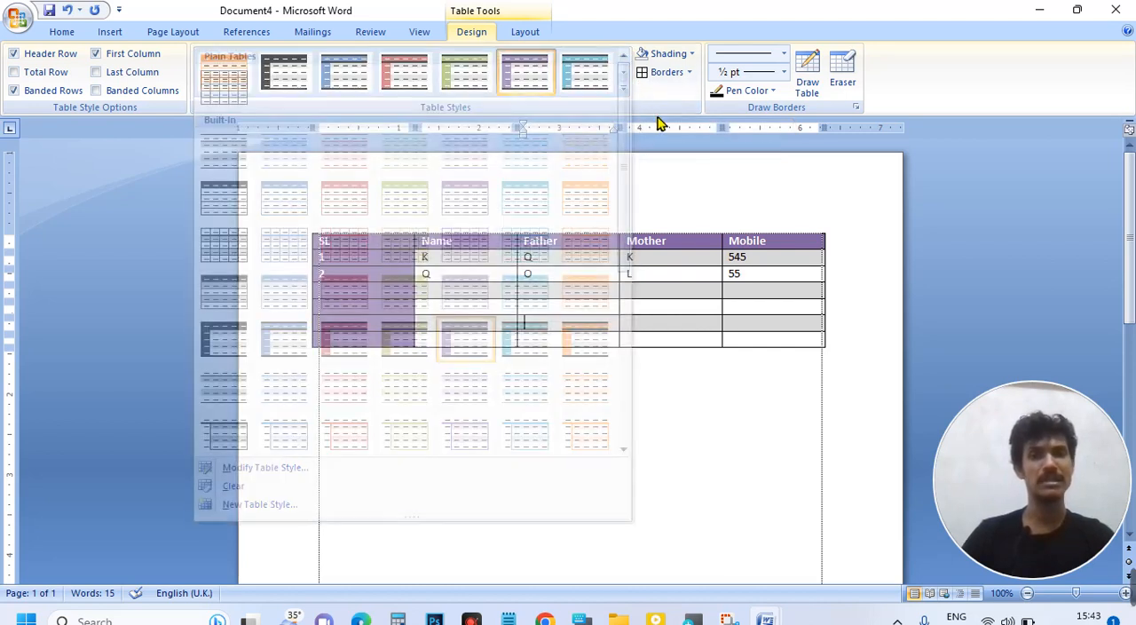
{"action": "left_click", "coordinate": [625, 94]}
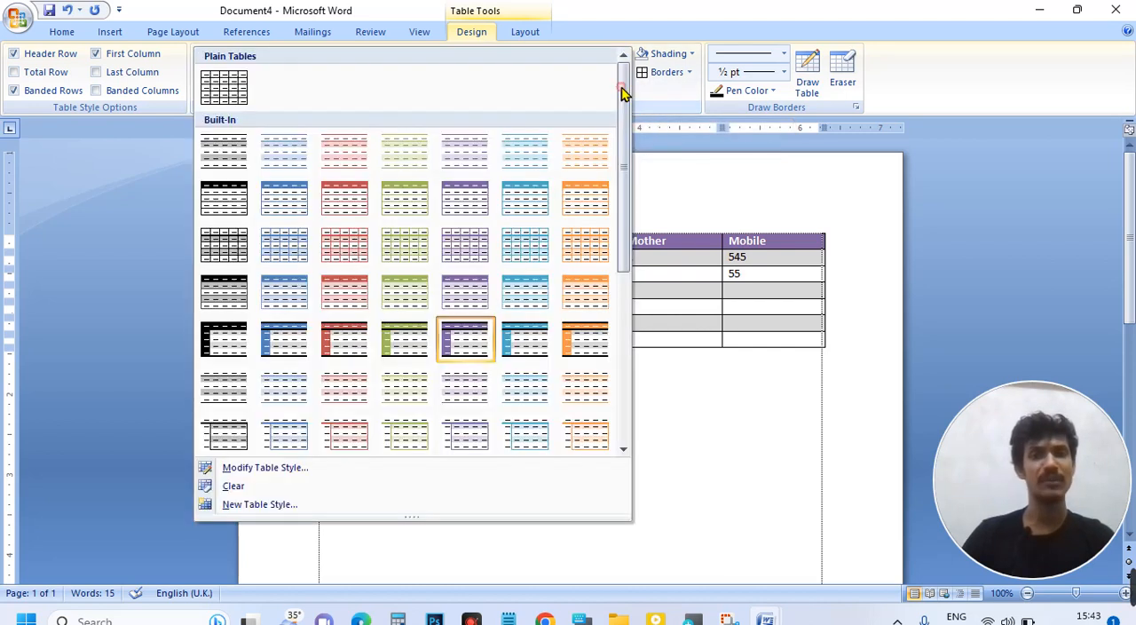
{"action": "left_click", "coordinate": [221, 98]}
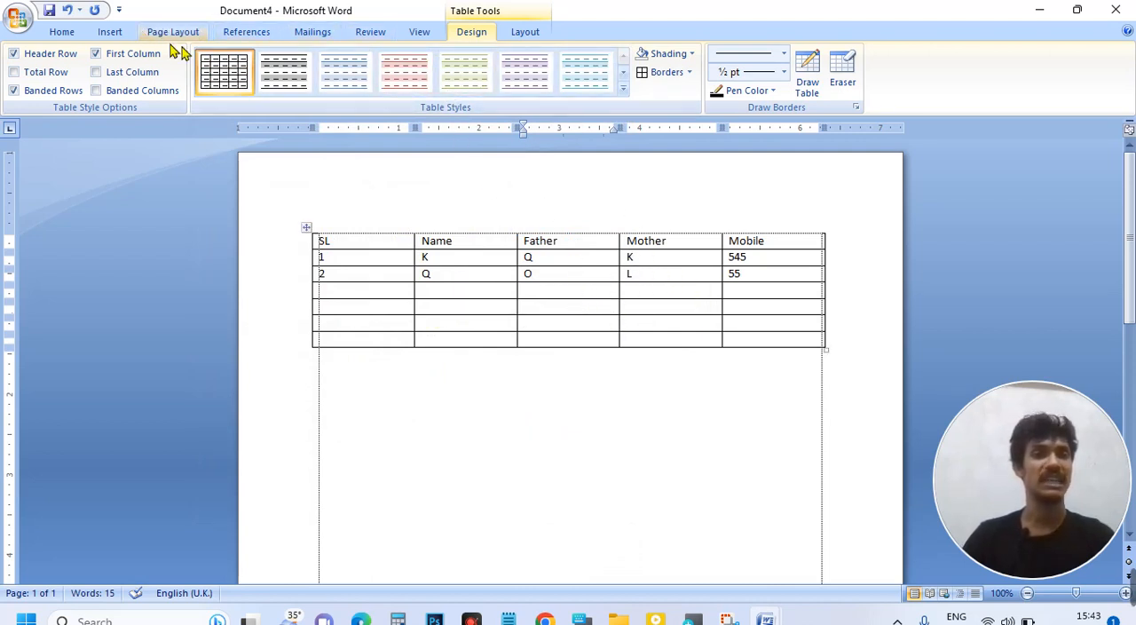
Step: Bring up the table layout tools and select the Name and Father header cells together
{"action": "left_click", "coordinate": [527, 34]}
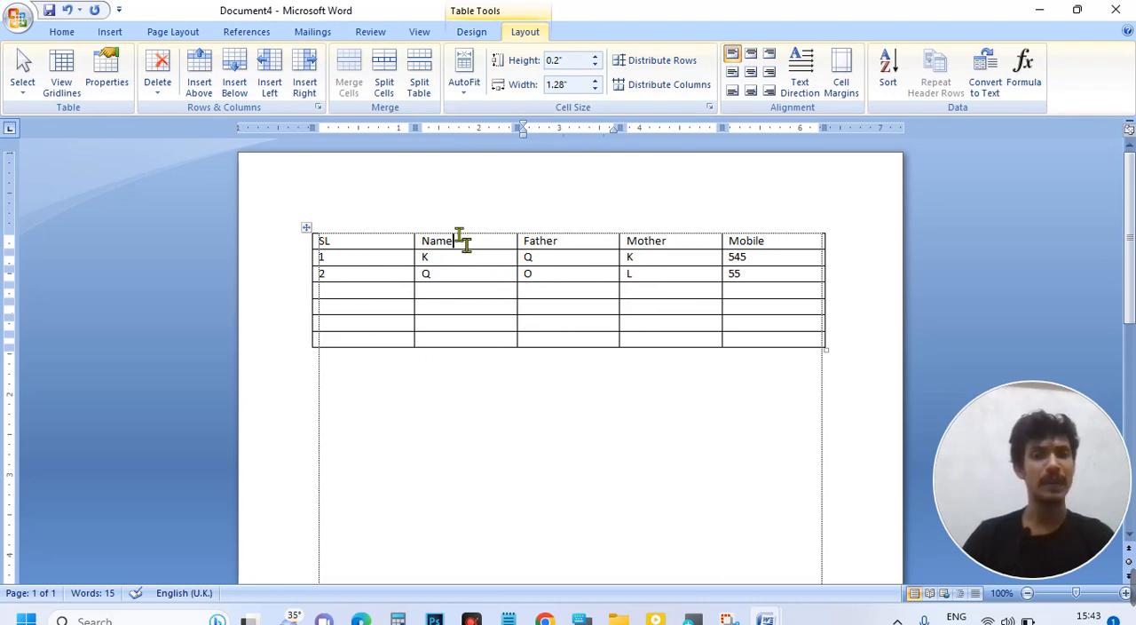
{"action": "left_click_drag", "start_coordinate": [465, 243], "coordinate": [411, 232]}
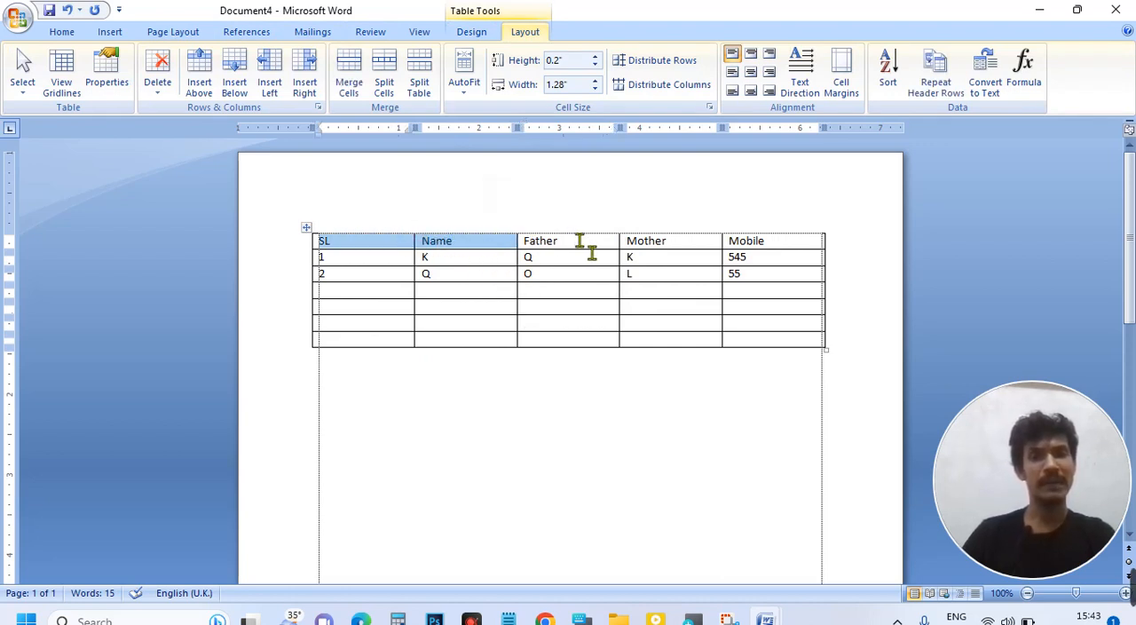
{"action": "left_click_drag", "start_coordinate": [579, 241], "coordinate": [497, 248]}
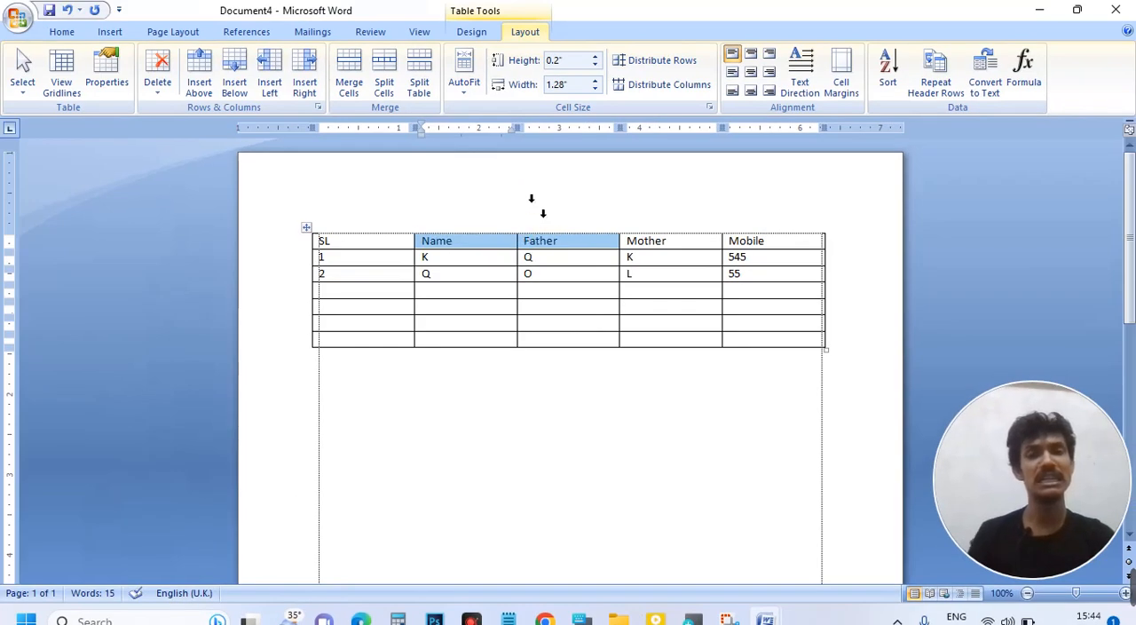
{"action": "left_click", "coordinate": [537, 208]}
{"action": "left_click", "coordinate": [506, 237]}
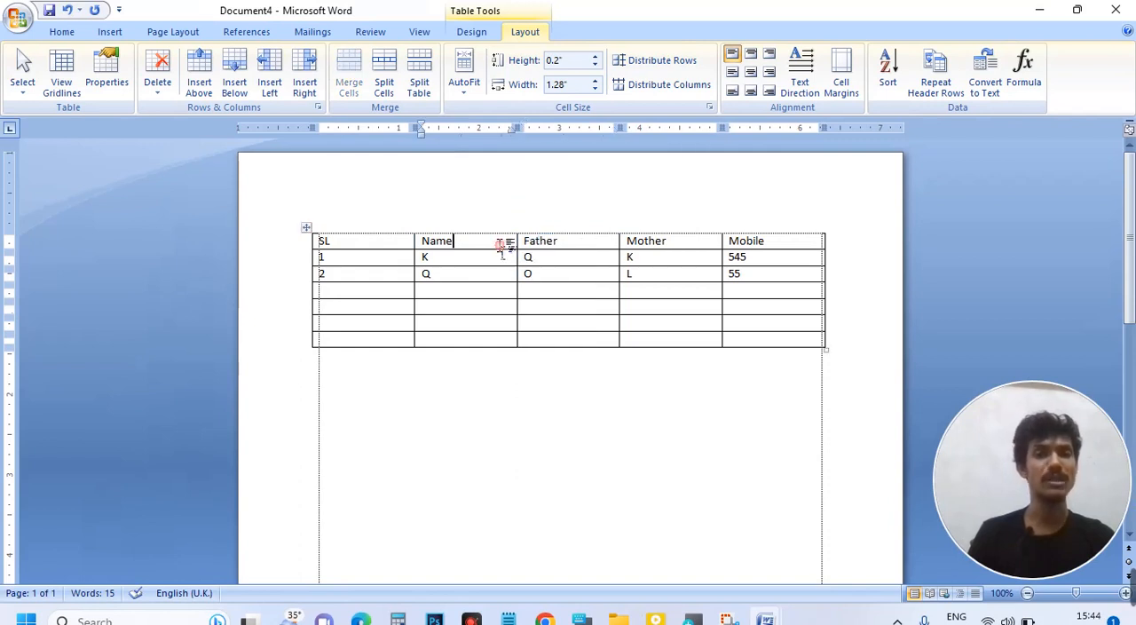
{"action": "left_click_drag", "start_coordinate": [564, 242], "coordinate": [502, 247]}
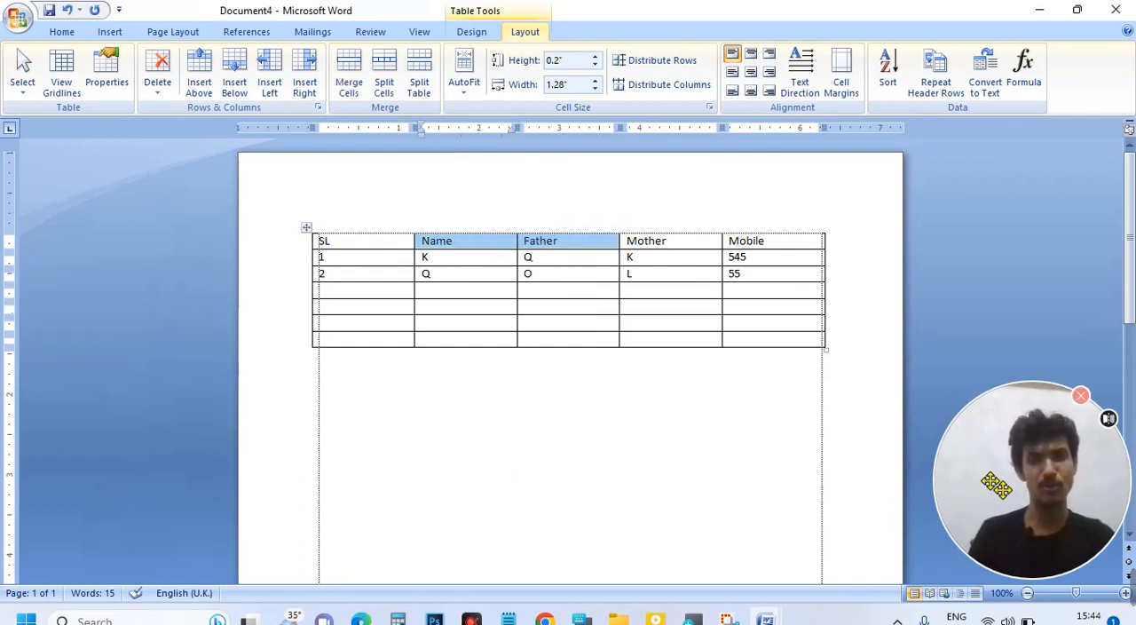
{"action": "left_click_drag", "start_coordinate": [1001, 488], "coordinate": [538, 435]}
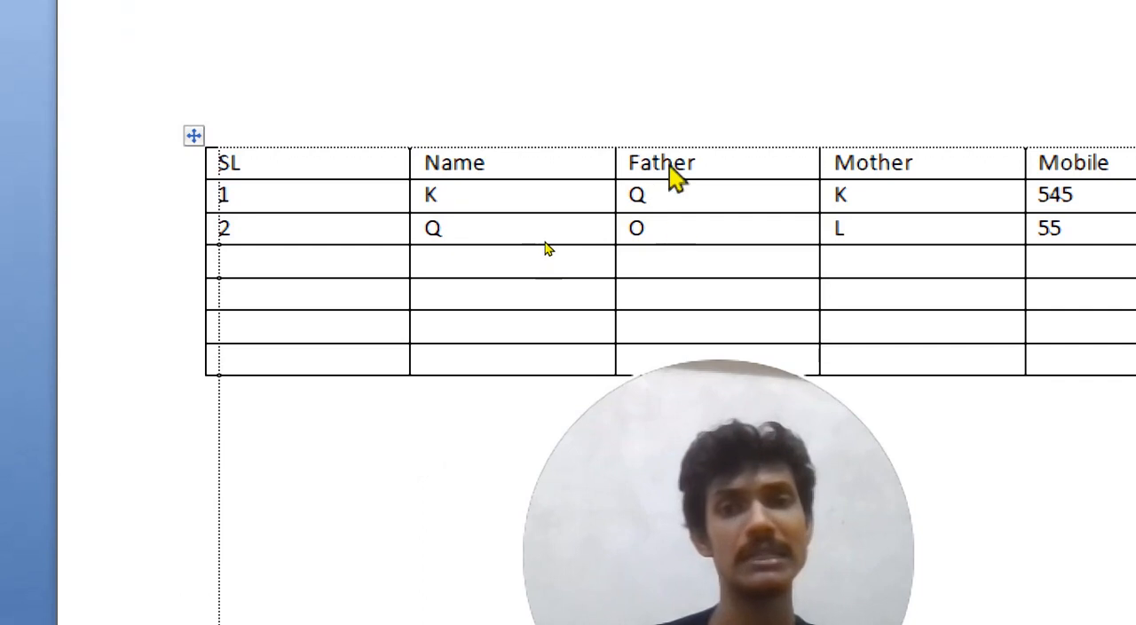
Step: Merge the selected Name and Father header cells into one cell
{"action": "left_click", "coordinate": [625, 101]}
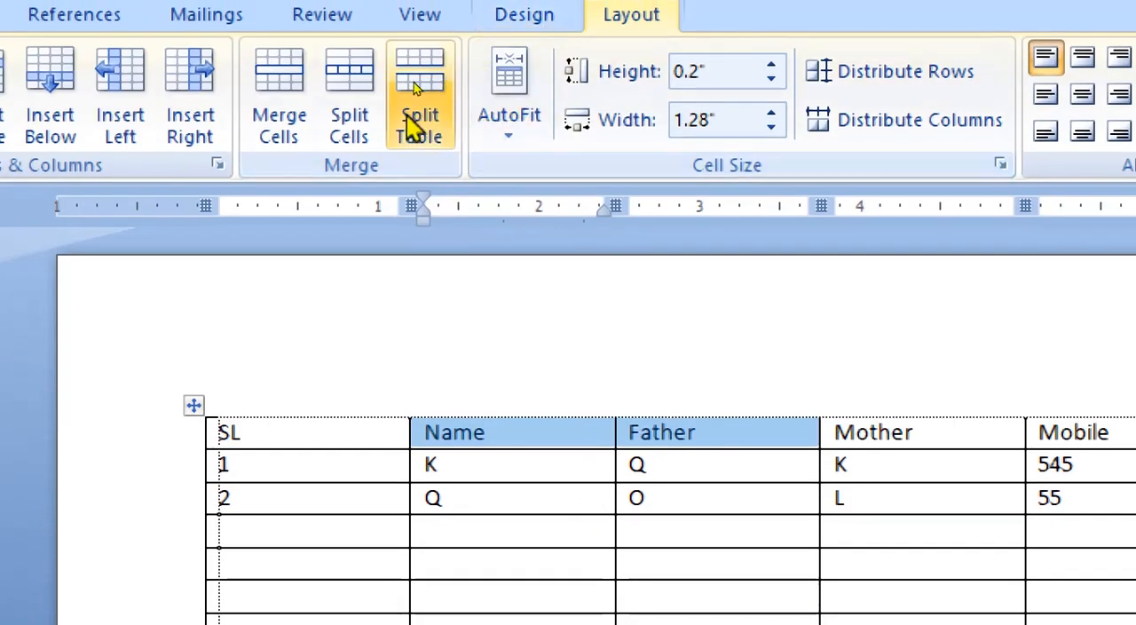
{"action": "left_click", "coordinate": [295, 137]}
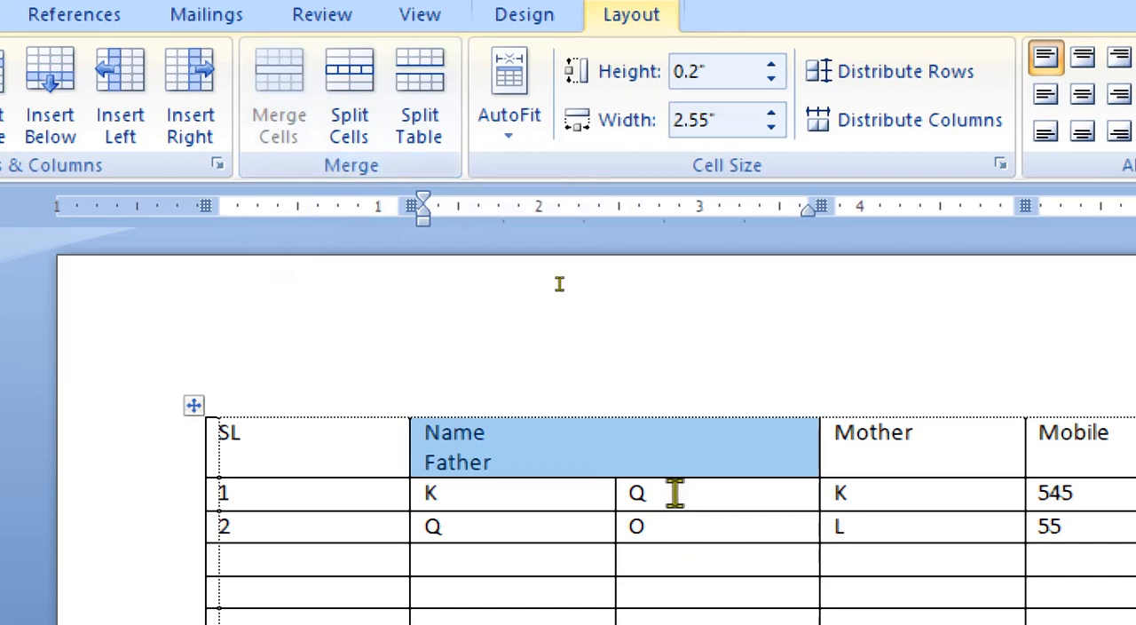
{"action": "key", "text": "super"}
{"action": "key", "text": "super"}
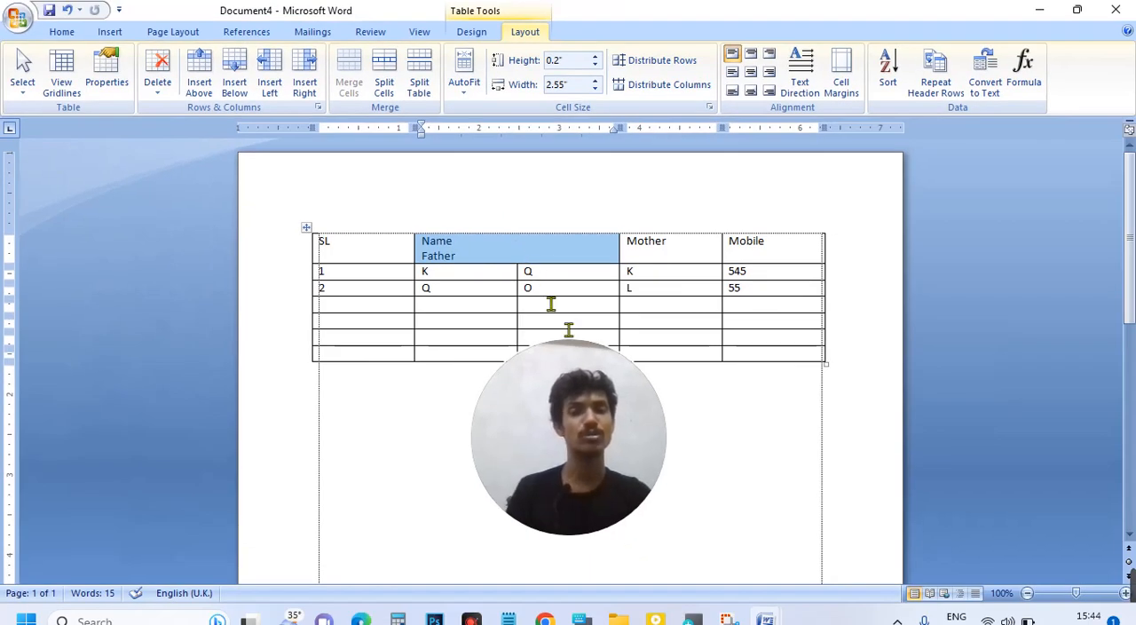
{"action": "left_click_drag", "start_coordinate": [611, 412], "coordinate": [967, 436]}
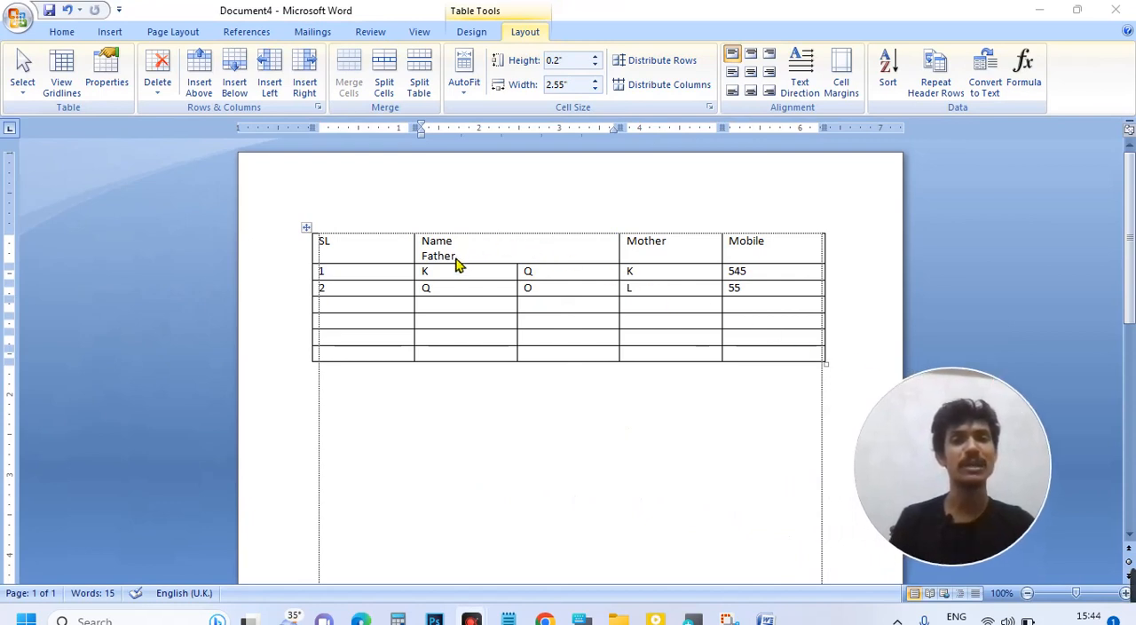
{"action": "left_click", "coordinate": [603, 257]}
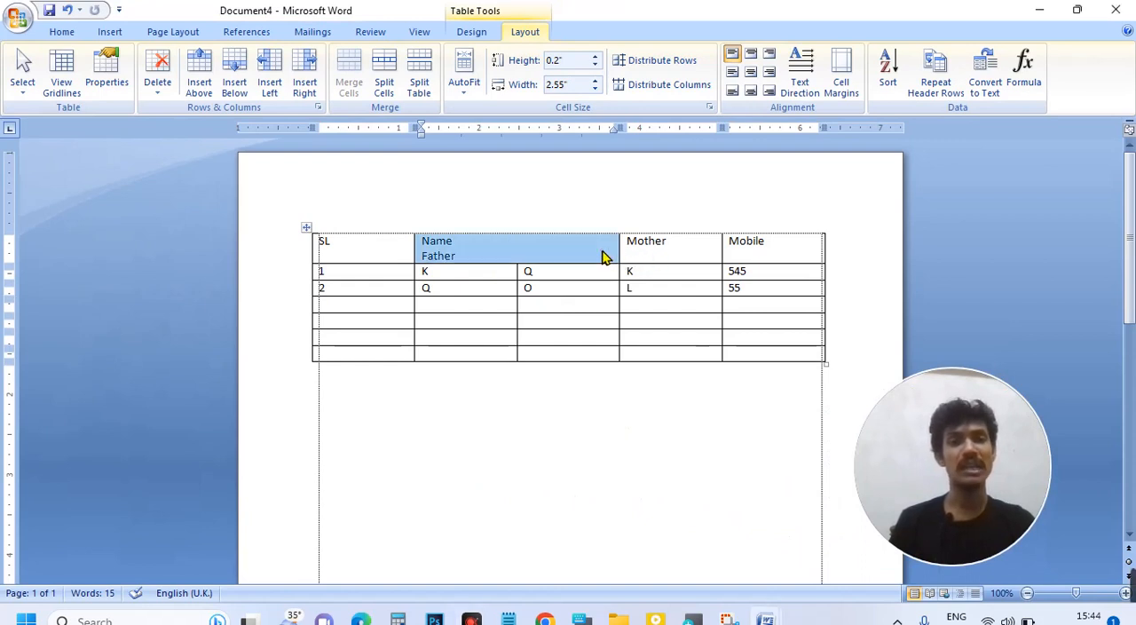
Step: Merge the second and third empty cells under the Mother column's entries into one cell
{"action": "left_click", "coordinate": [723, 337]}
{"action": "left_click", "coordinate": [663, 334]}
{"action": "left_click_drag", "start_coordinate": [663, 325], "coordinate": [662, 341]}
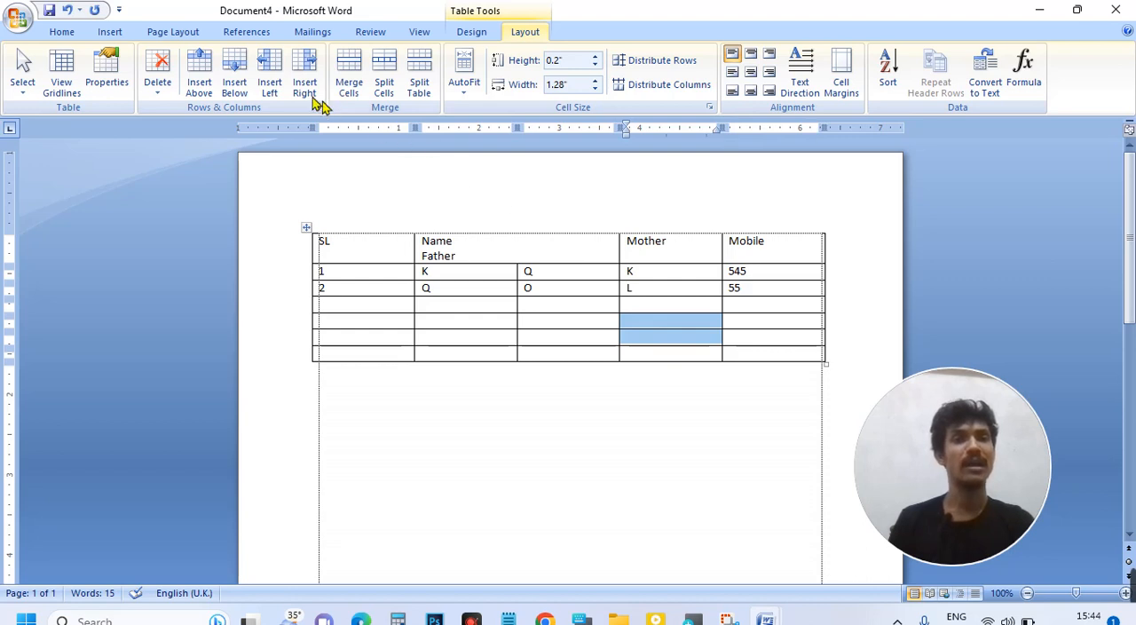
{"action": "left_click", "coordinate": [351, 82]}
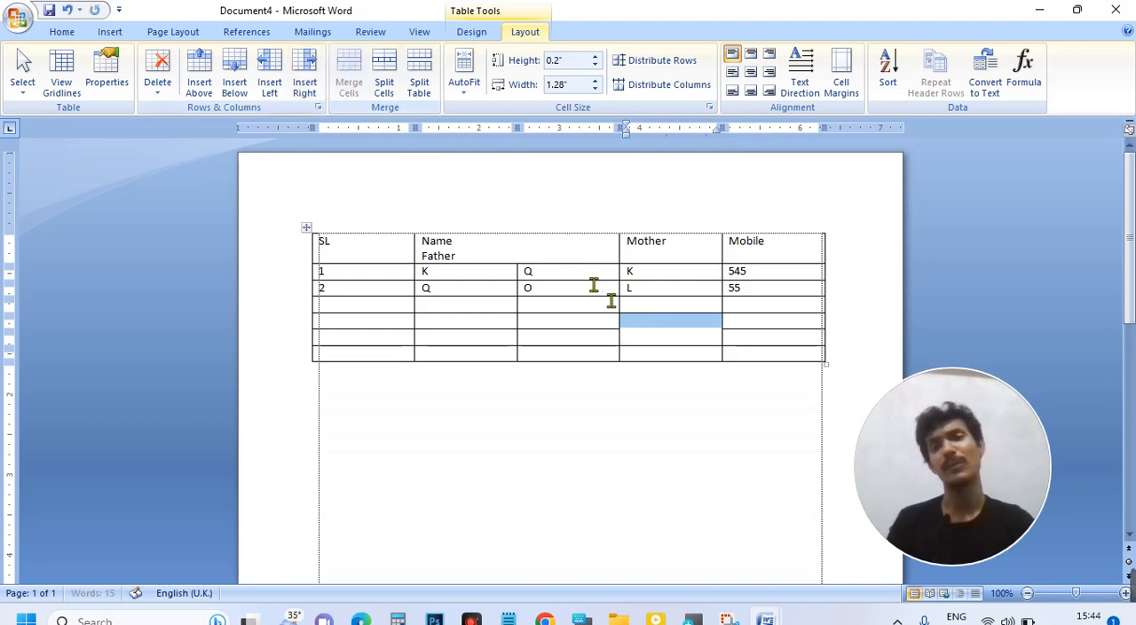
{"action": "left_click", "coordinate": [679, 348]}
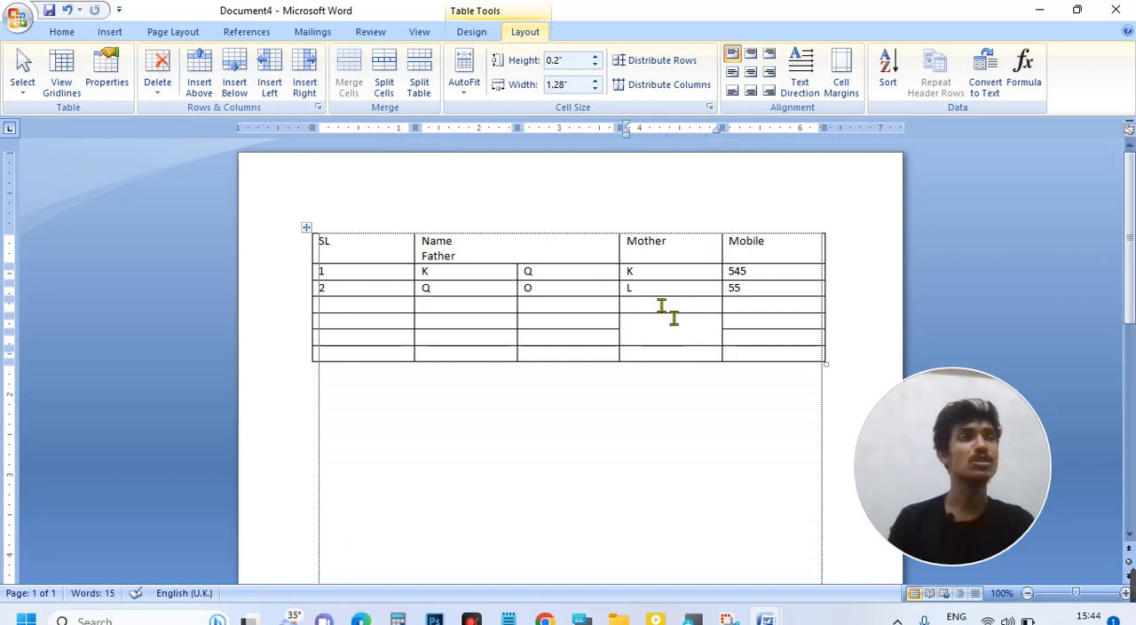
Step: Insert a new column directly after the Mobile column
{"action": "left_click", "coordinate": [781, 258]}
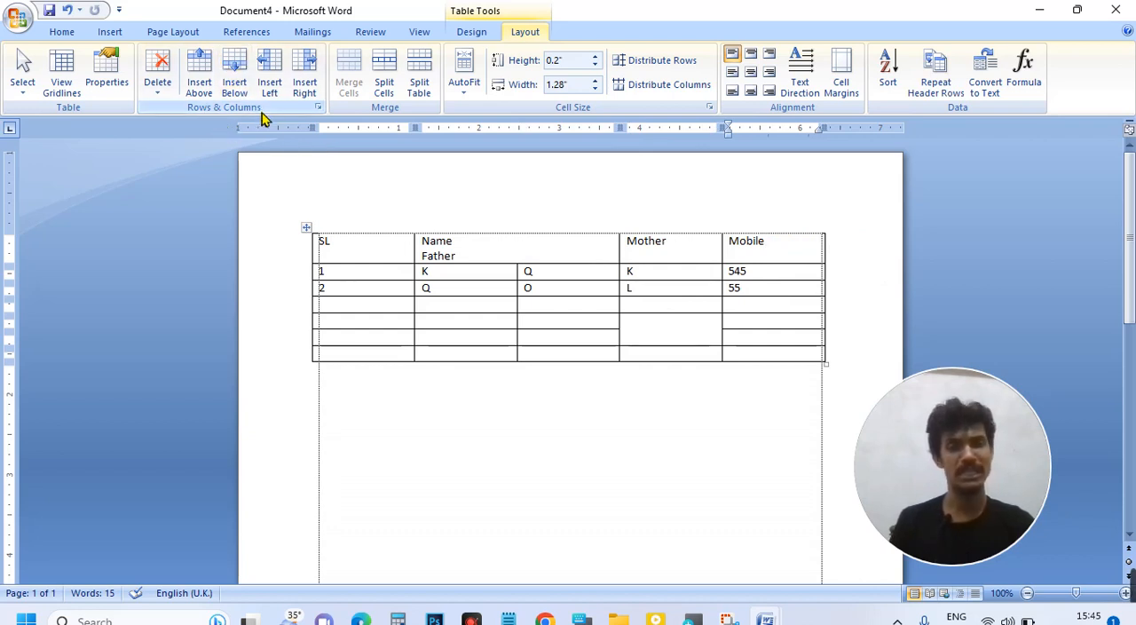
{"action": "left_click_drag", "start_coordinate": [954, 456], "coordinate": [332, 336]}
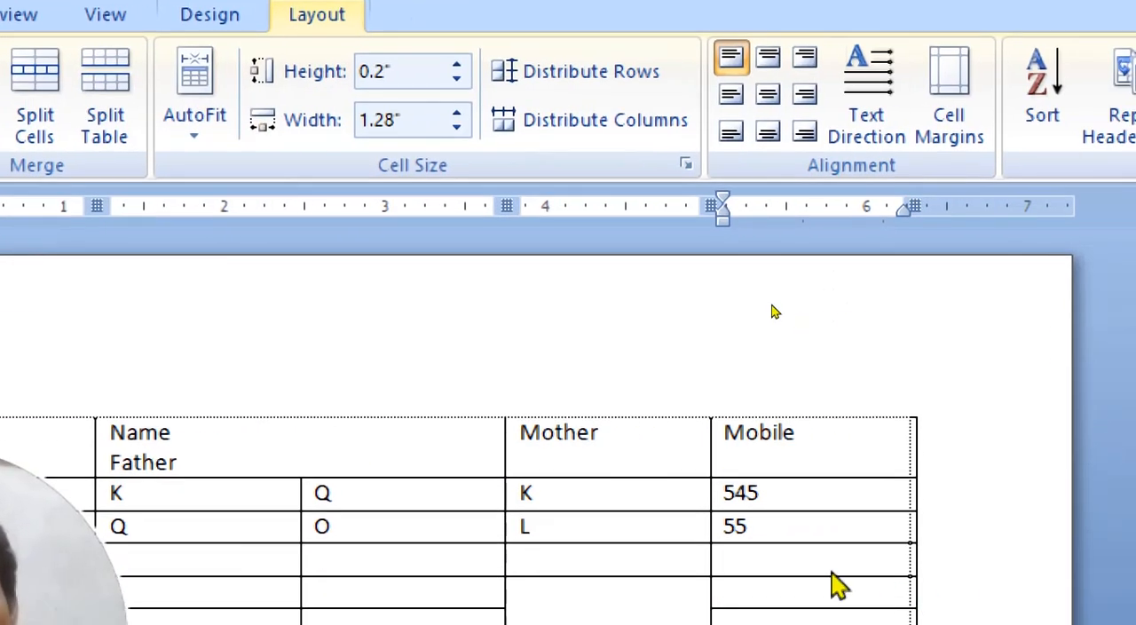
{"action": "left_click", "coordinate": [802, 425]}
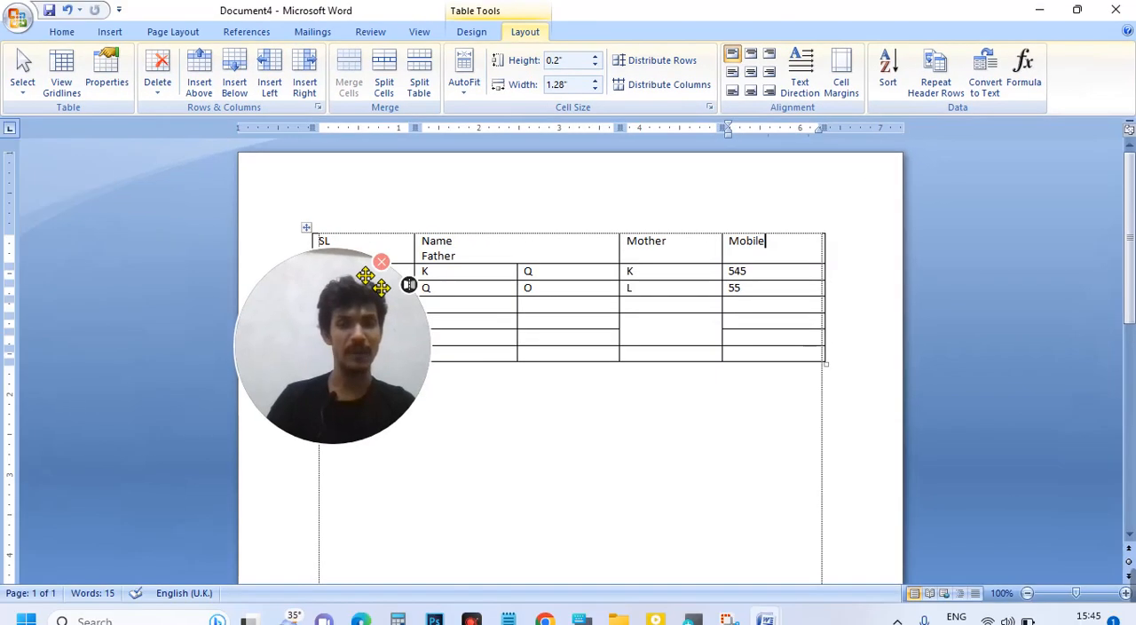
{"action": "left_click_drag", "start_coordinate": [375, 332], "coordinate": [596, 480]}
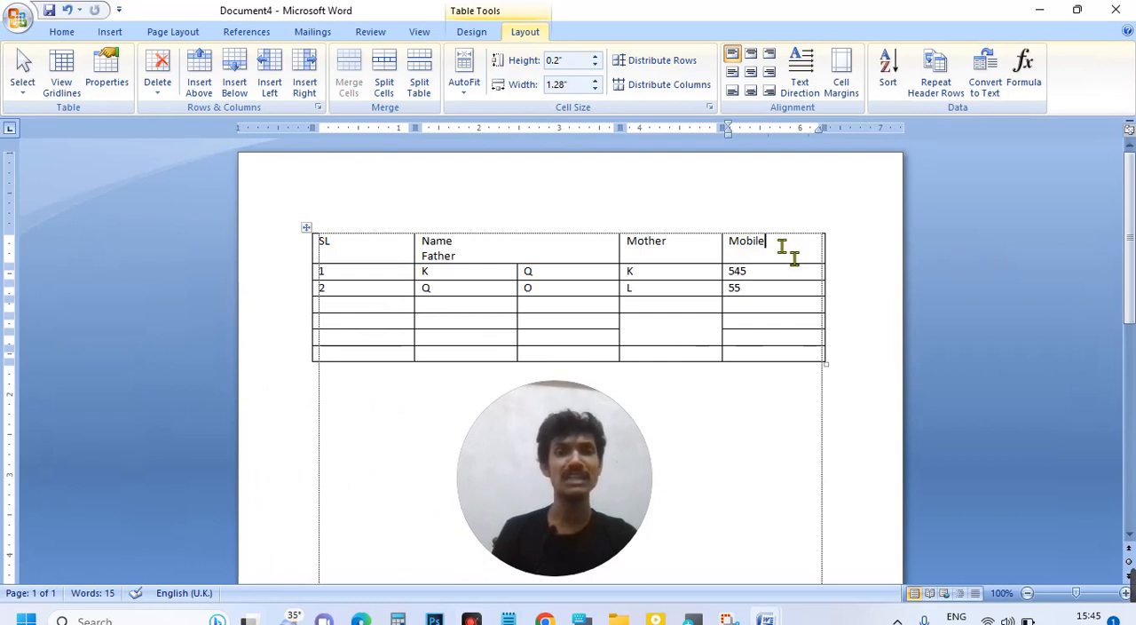
{"action": "left_click", "coordinate": [305, 84]}
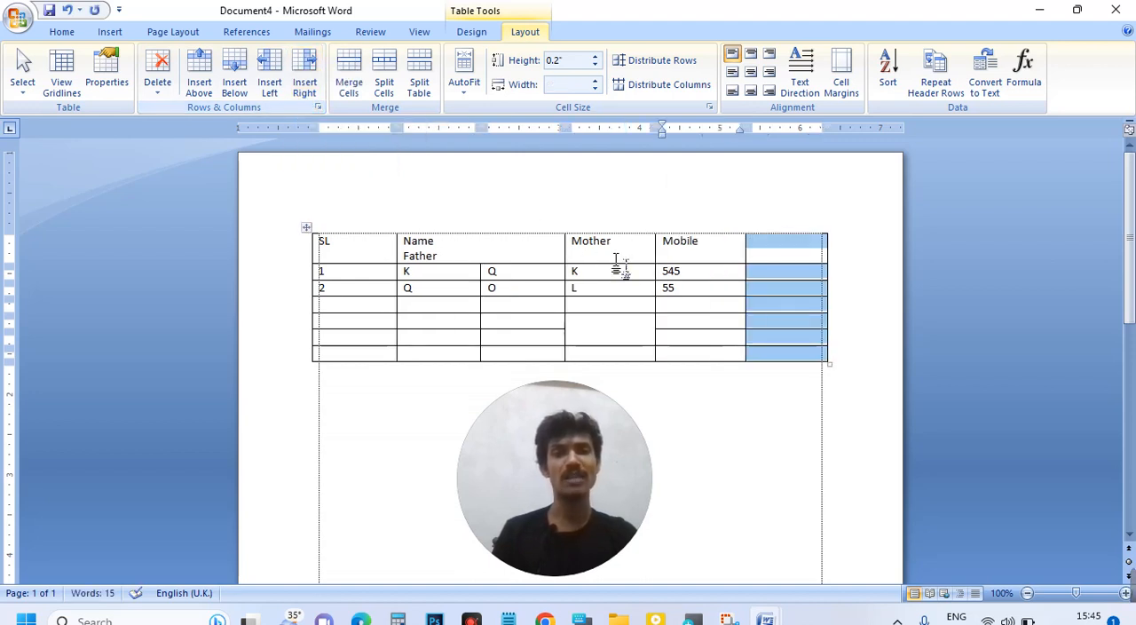
Step: Insert a new column between the Mother and Mobile columns
{"action": "left_click", "coordinate": [704, 242]}
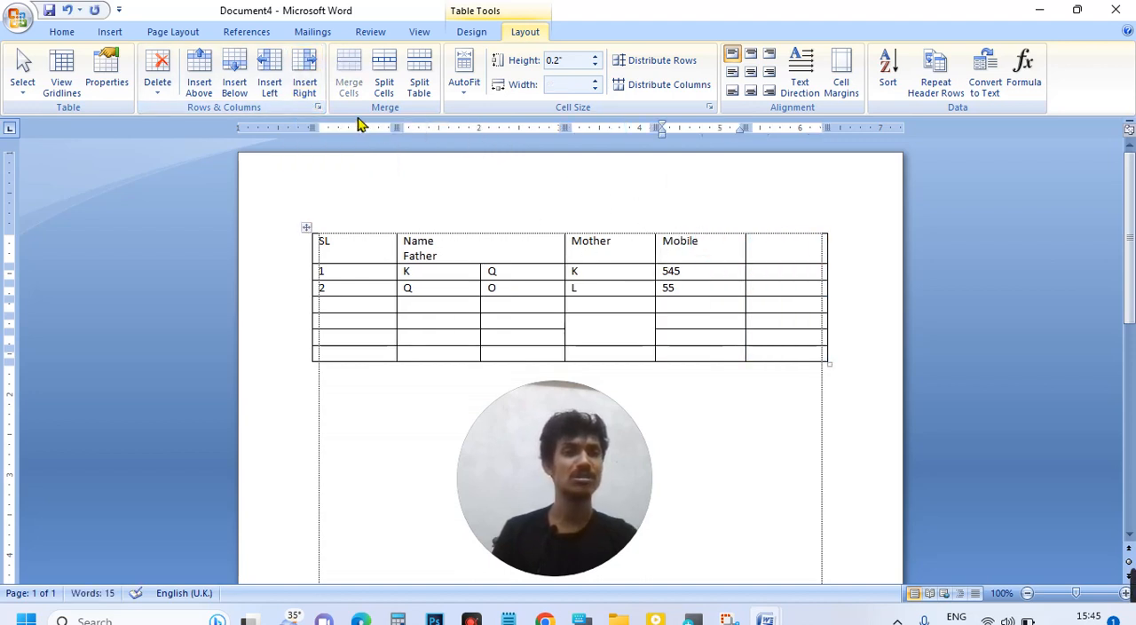
{"action": "left_click", "coordinate": [273, 85]}
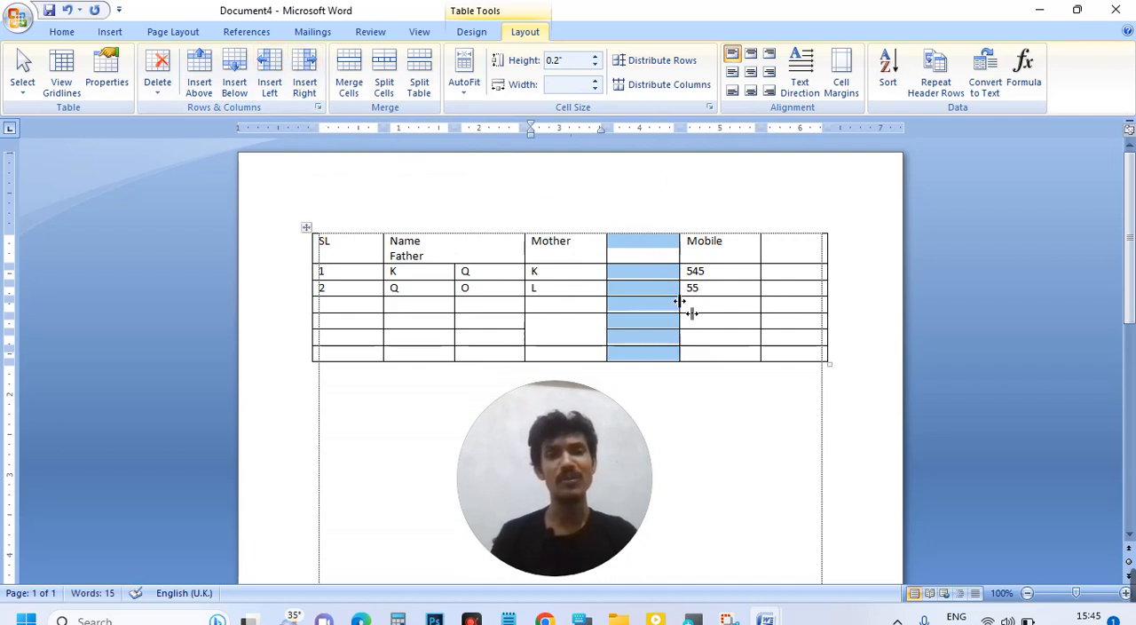
{"action": "left_click", "coordinate": [646, 239]}
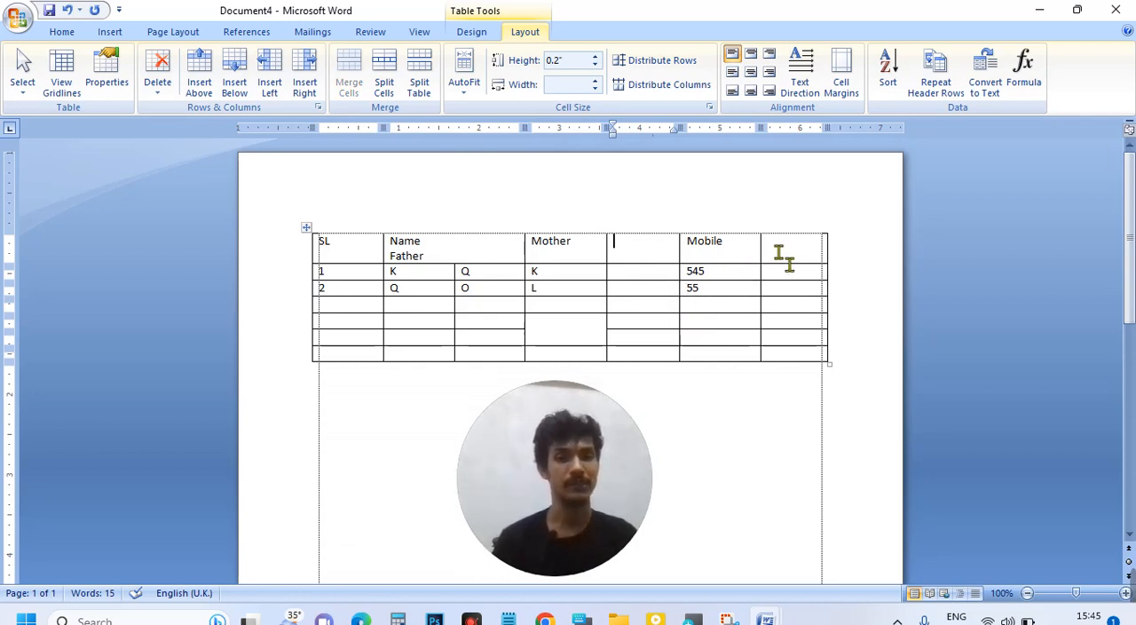
Step: Add three empty rows at the end of the table, starting from its last cell
{"action": "left_click", "coordinate": [799, 355]}
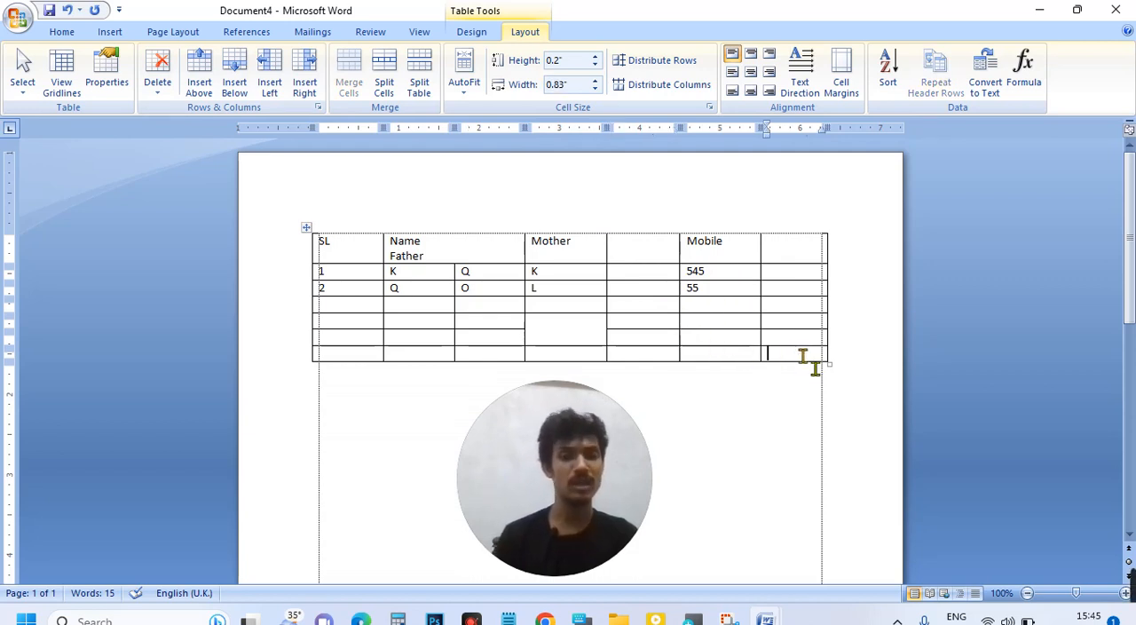
{"action": "key", "text": "Tab"}
{"action": "key", "text": "Tab"}
{"action": "key", "text": "Tab"}
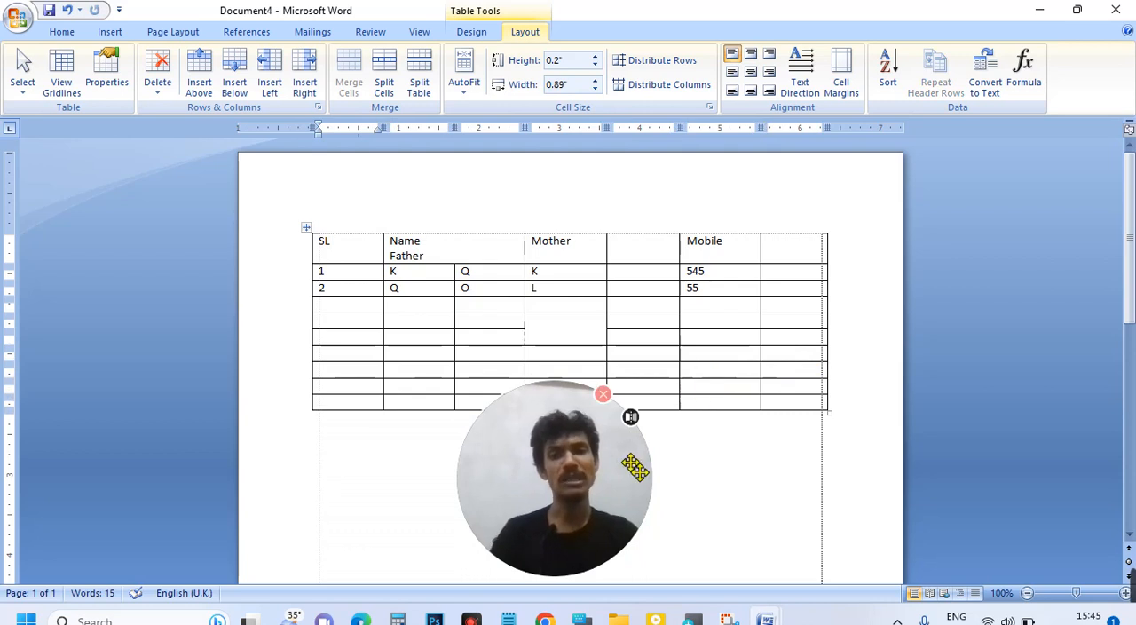
{"action": "left_click_drag", "start_coordinate": [615, 478], "coordinate": [983, 470]}
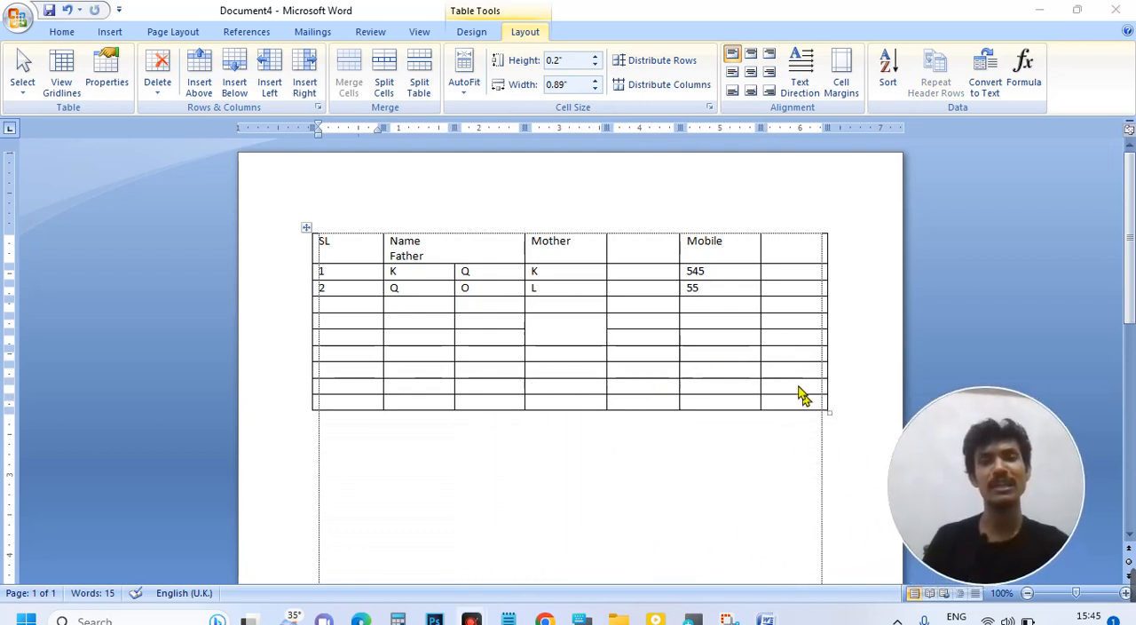
Step: Enter "date" in the Mother column's second-to-last row and "take" in the cell directly above it
{"action": "left_click", "coordinate": [552, 389]}
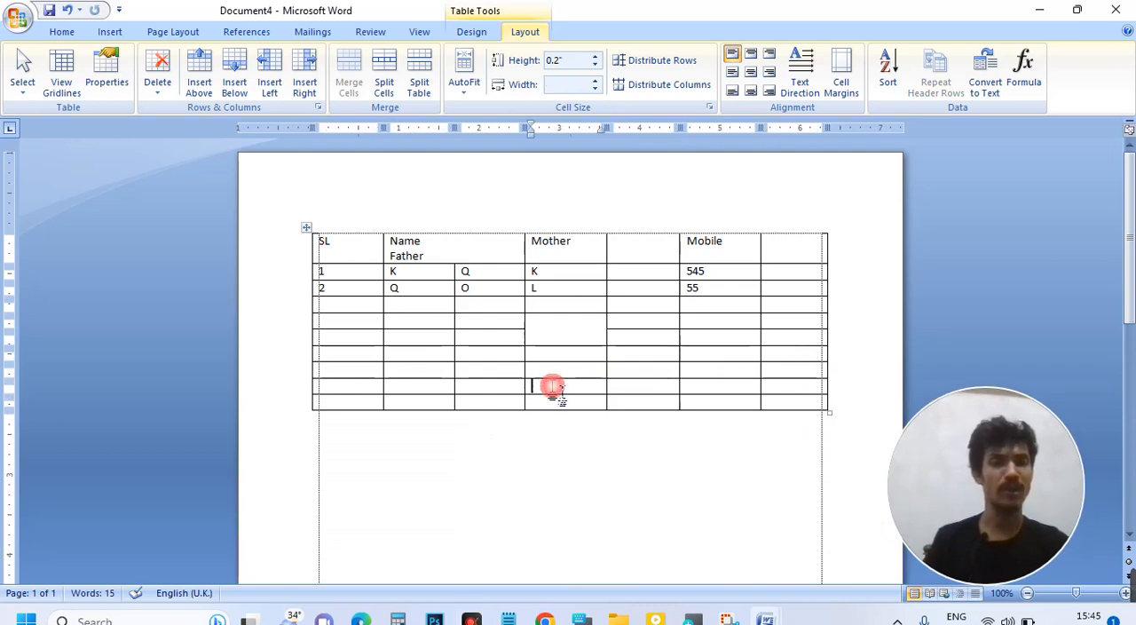
{"action": "type", "text": "te"}
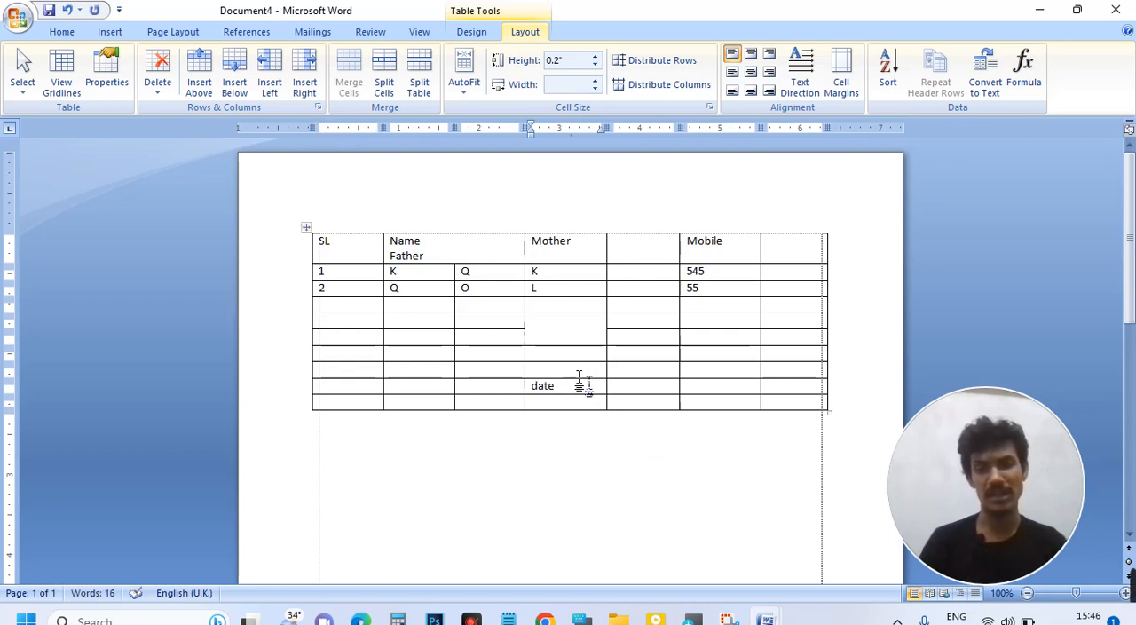
{"action": "type", "text": "tk"}
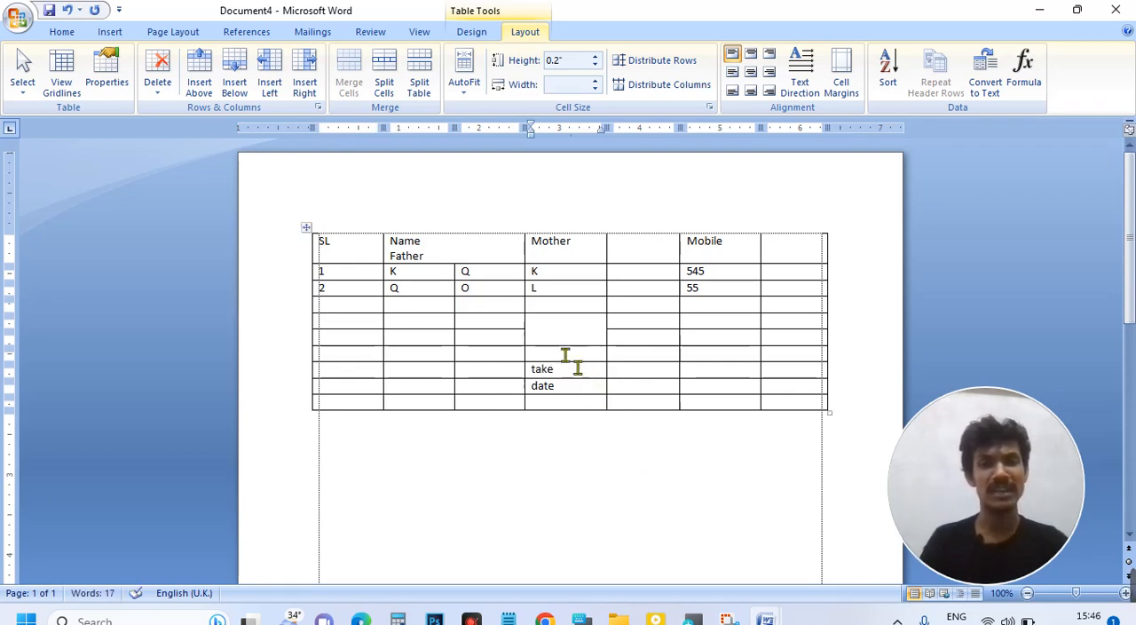
{"action": "left_click", "coordinate": [564, 387]}
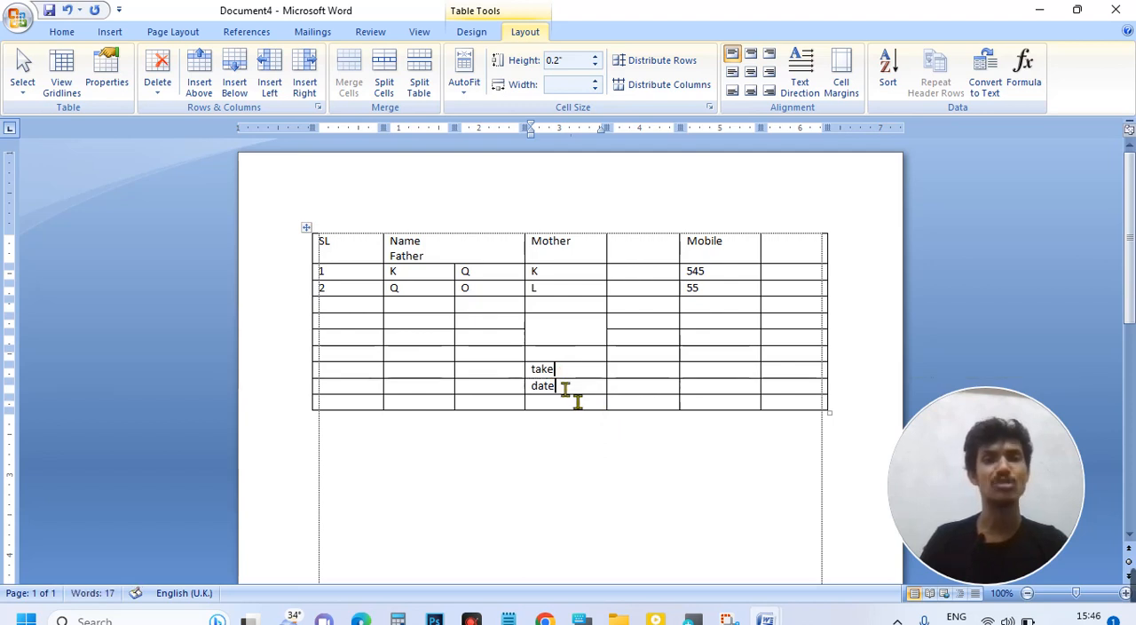
{"action": "left_click", "coordinate": [565, 388]}
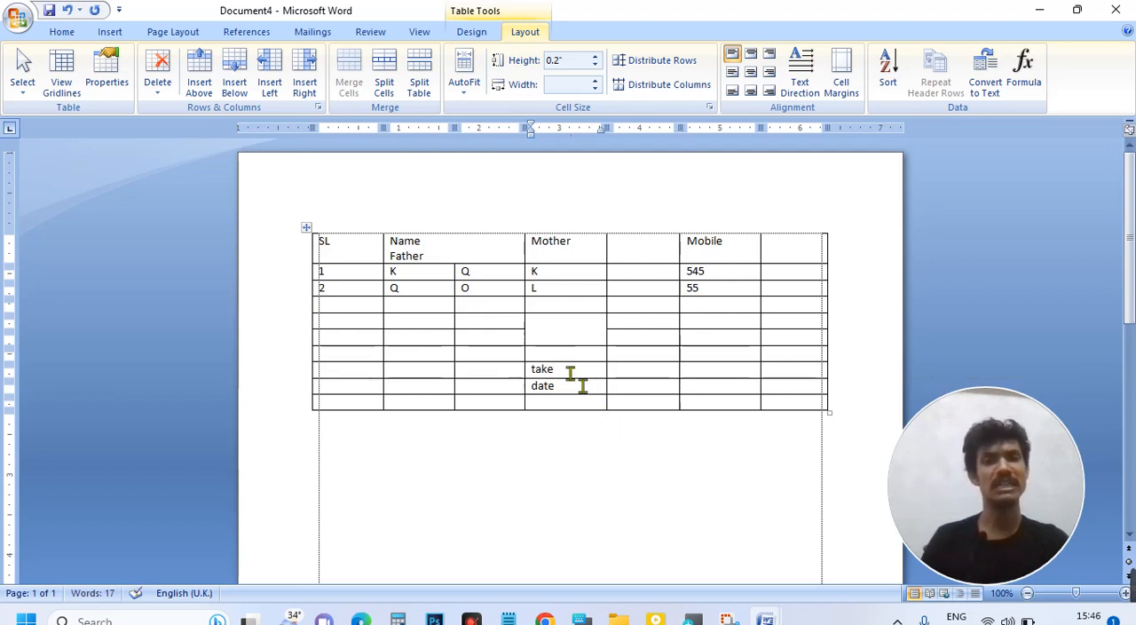
{"action": "left_click", "coordinate": [571, 369]}
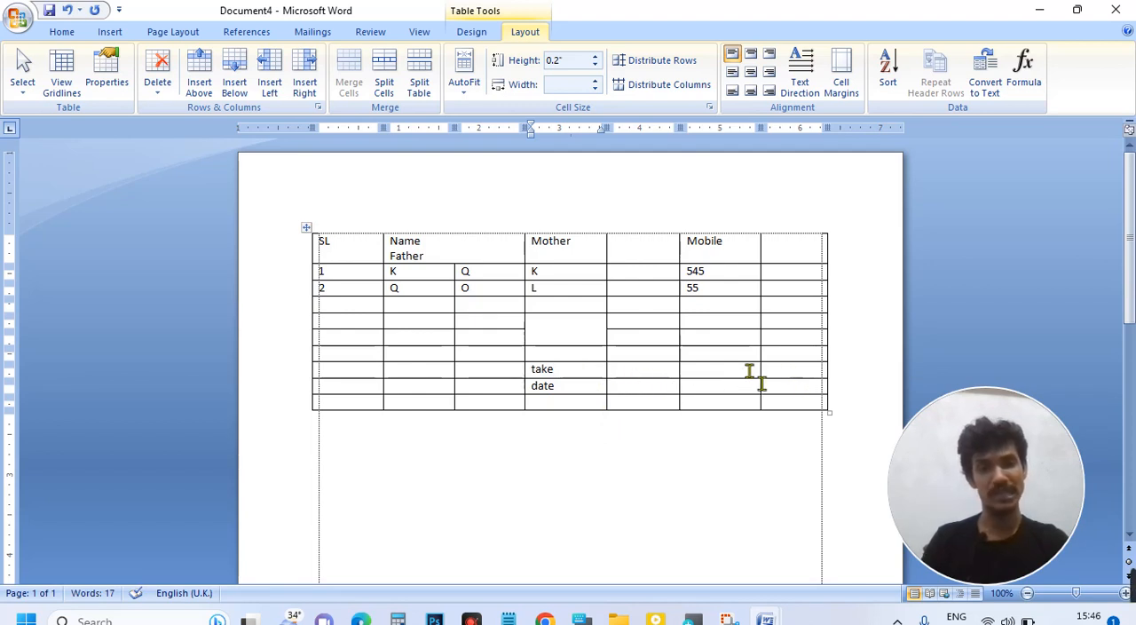
{"action": "left_click", "coordinate": [787, 370]}
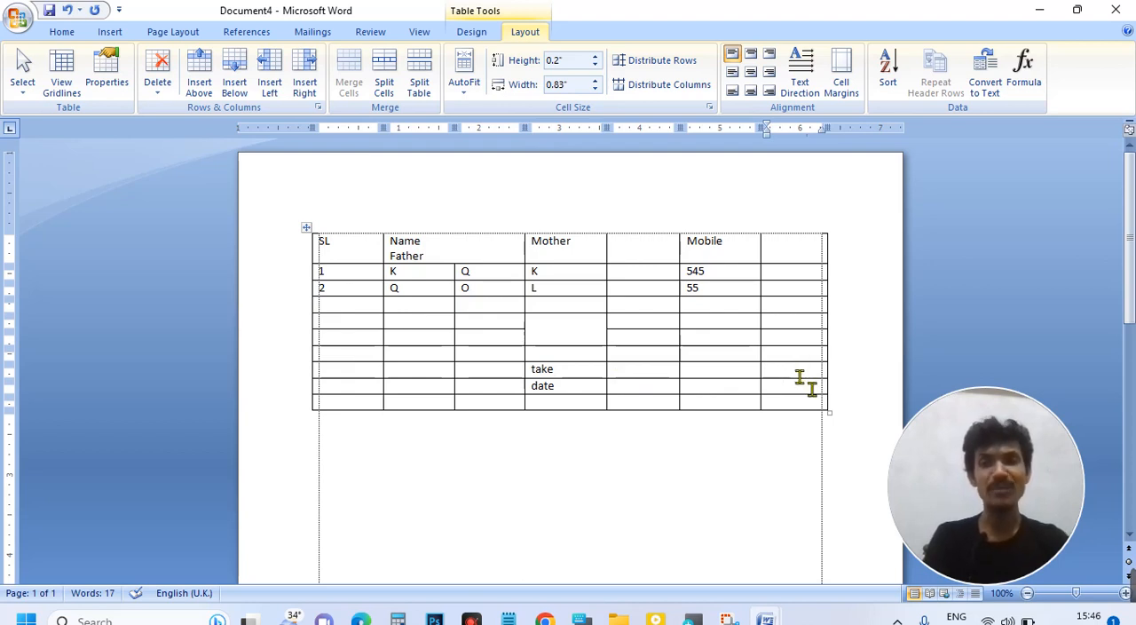
{"action": "key", "text": "Tab"}
{"action": "key", "text": "Tab"}
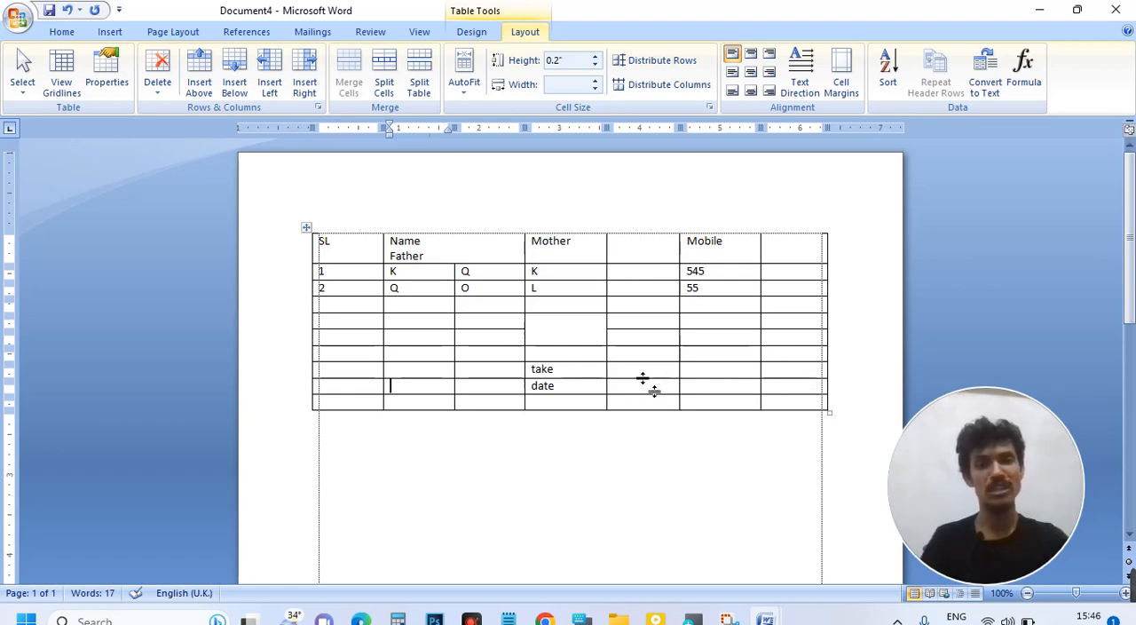
{"action": "left_click", "coordinate": [581, 371]}
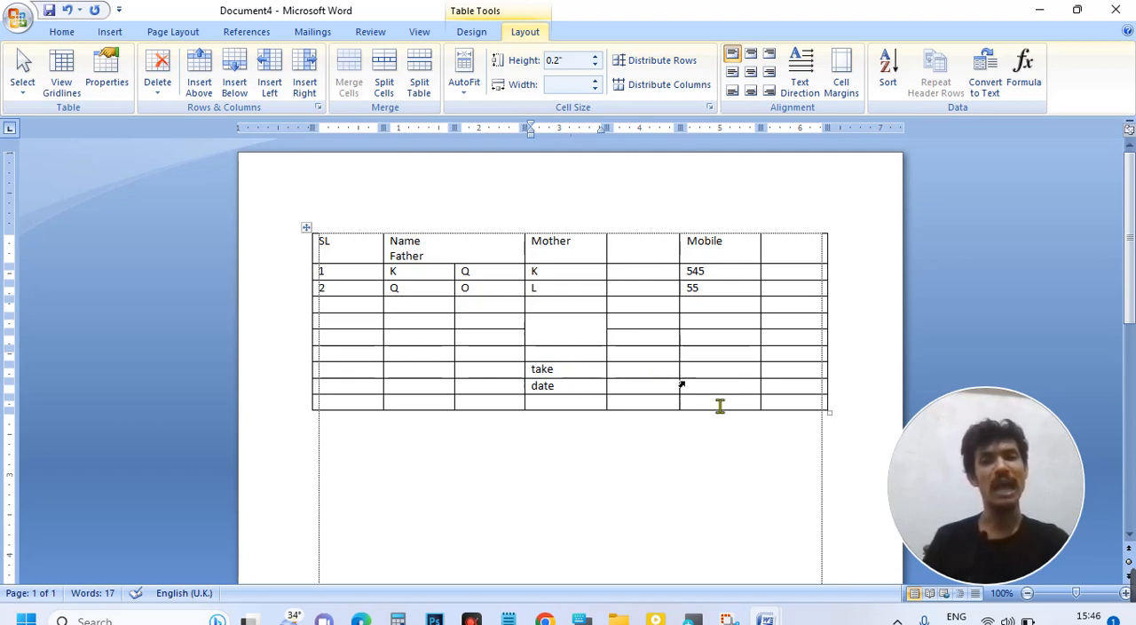
{"action": "left_click_drag", "start_coordinate": [980, 493], "coordinate": [923, 474]}
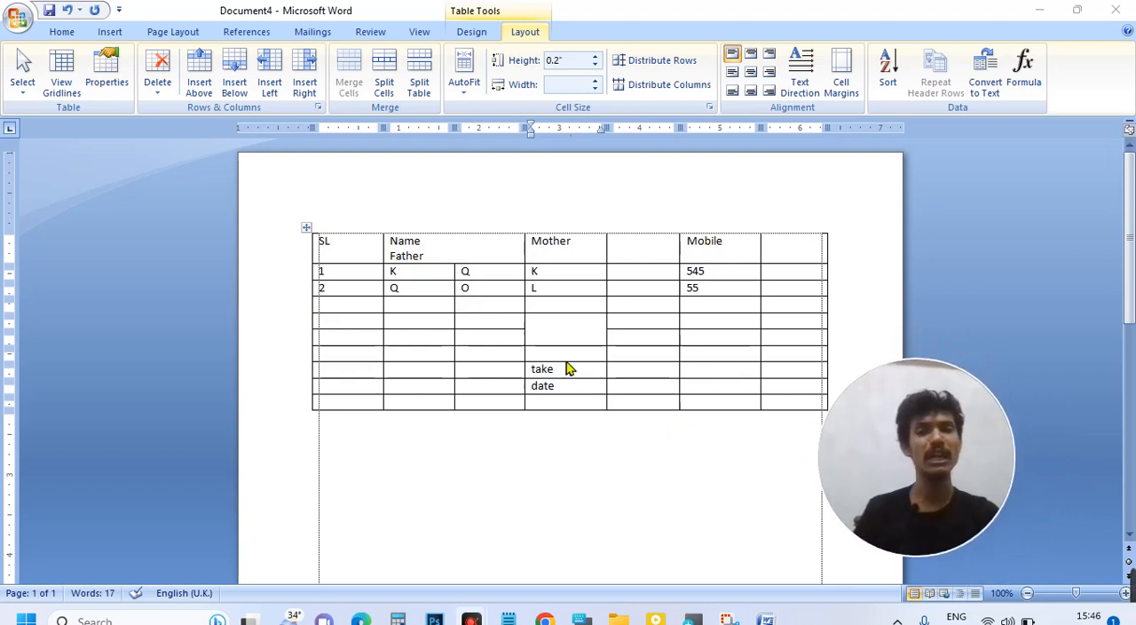
Step: Insert an empty row between the "take" and "date" rows
{"action": "left_click", "coordinate": [575, 373]}
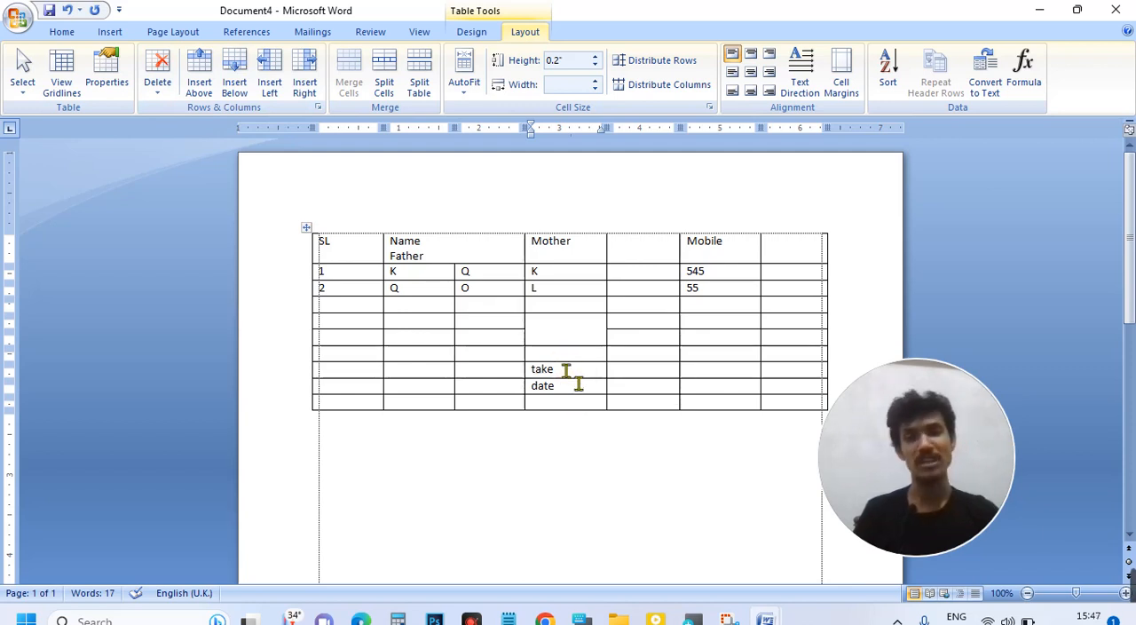
{"action": "left_click", "coordinate": [236, 85]}
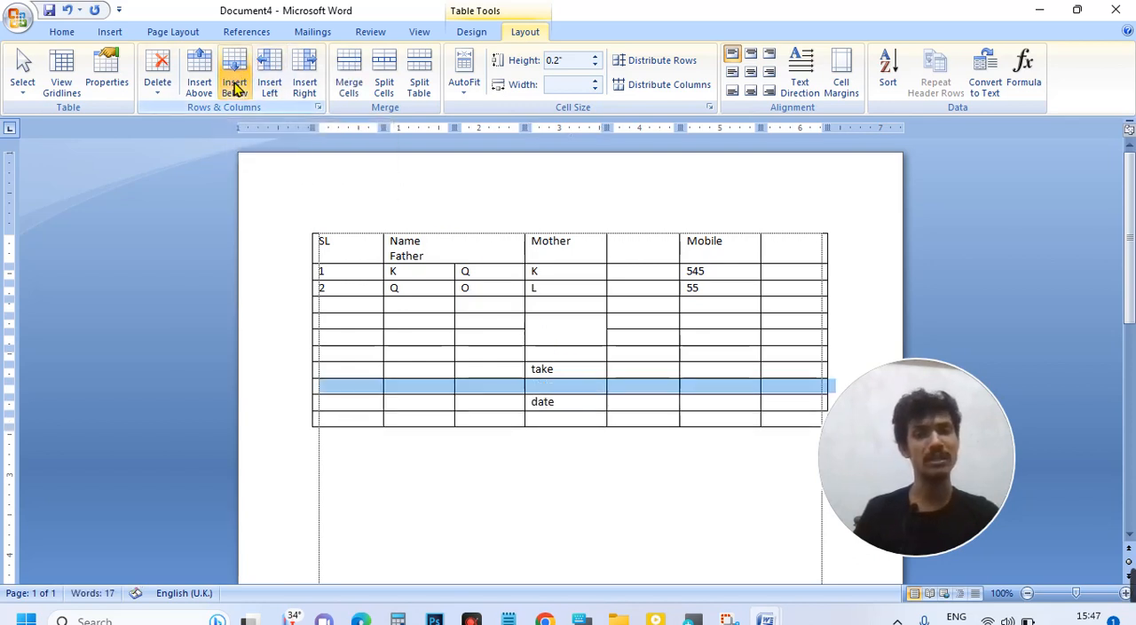
{"action": "left_click", "coordinate": [554, 388]}
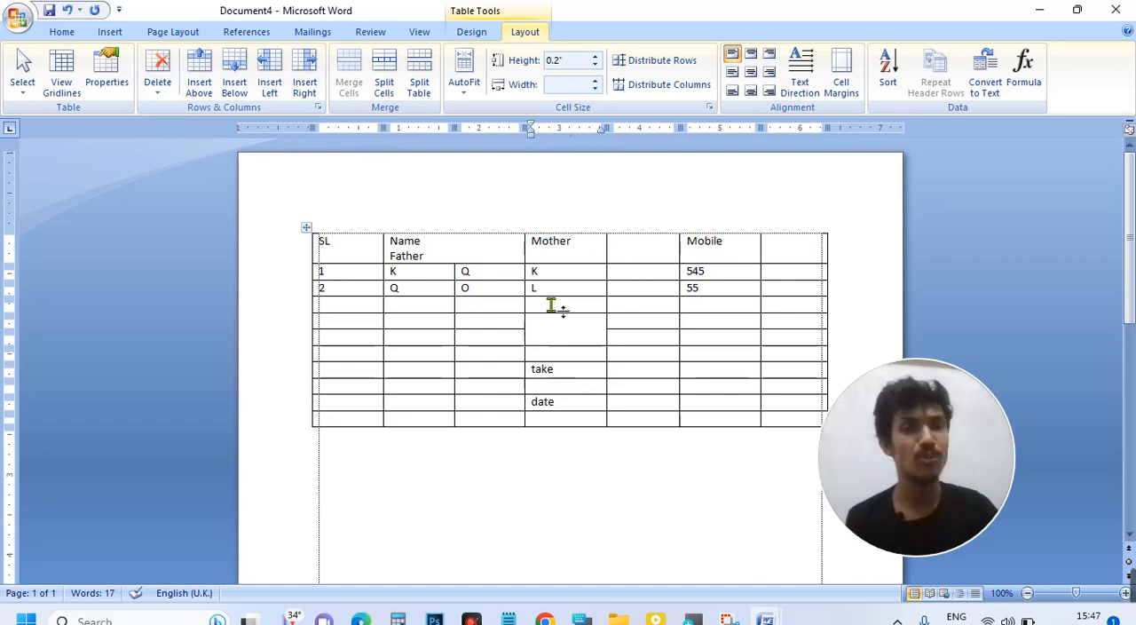
Step: Split the table at the empty row above "take" and again at the empty row above "date"
{"action": "left_click", "coordinate": [571, 355]}
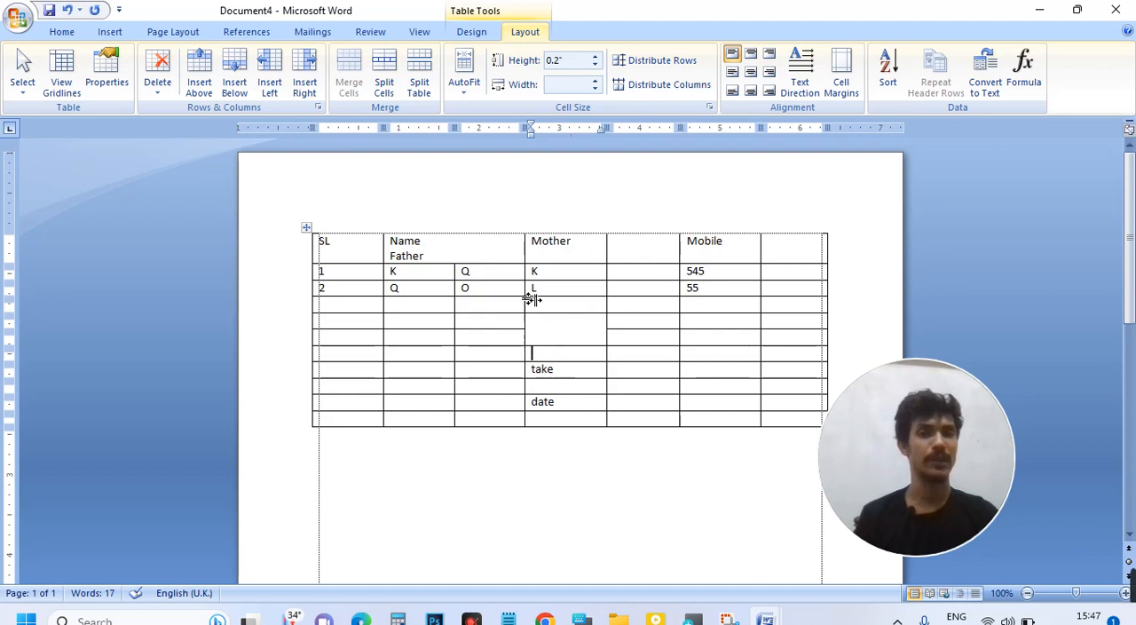
{"action": "left_click", "coordinate": [432, 86]}
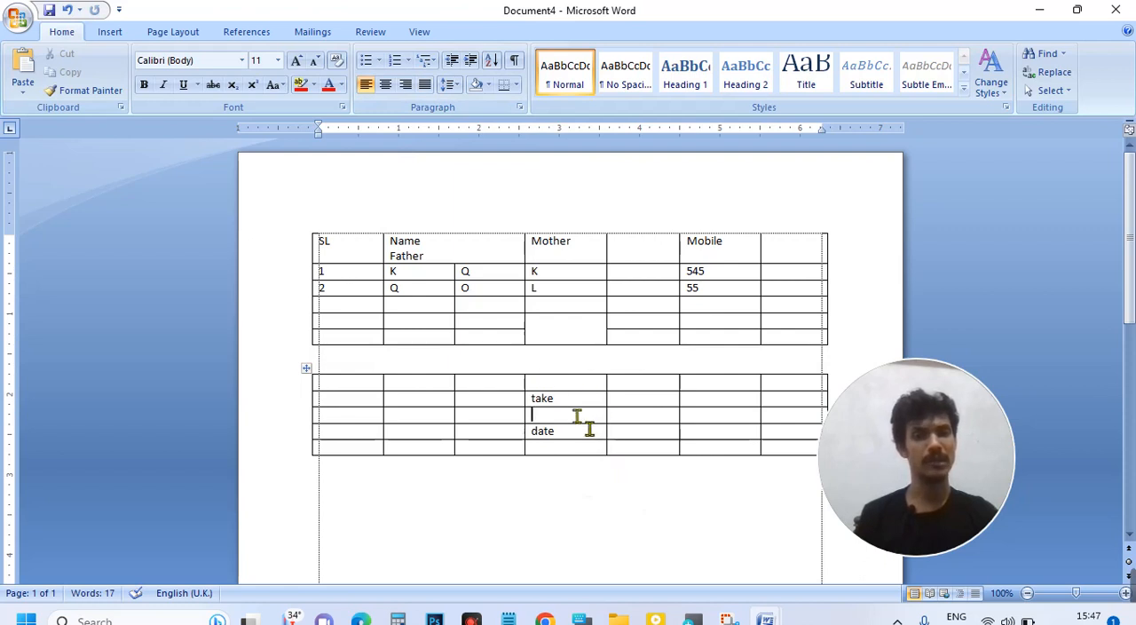
{"action": "left_click", "coordinate": [419, 71]}
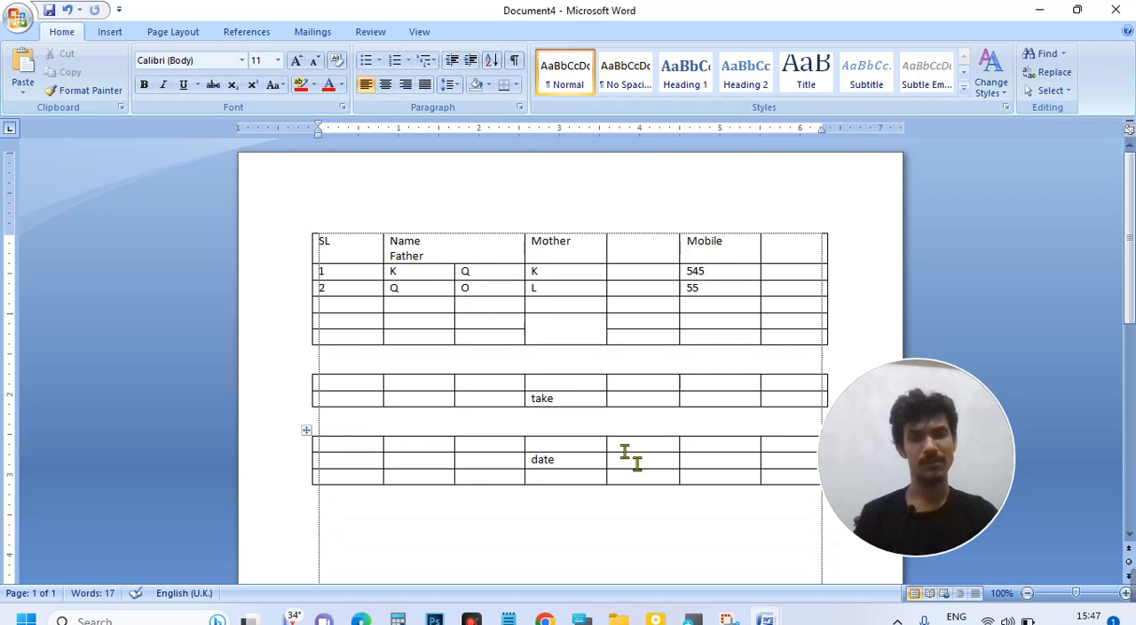
Step: Rejoin the three separated table parts into one table by removing the blank lines above and below the "take" part
{"action": "left_click", "coordinate": [558, 357]}
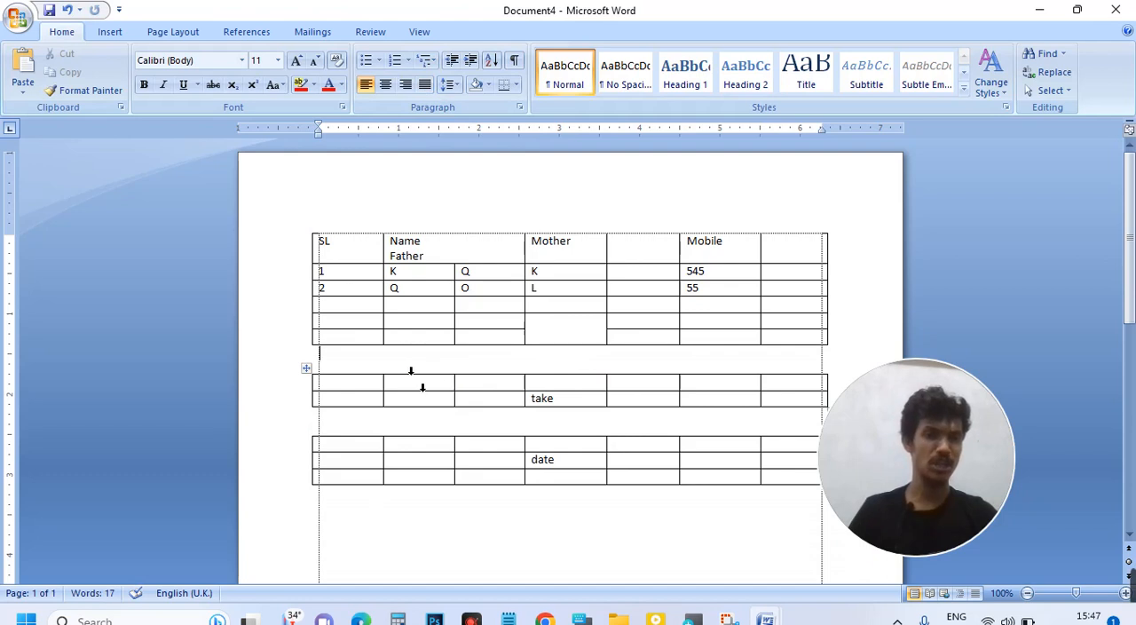
{"action": "key", "text": "Delete"}
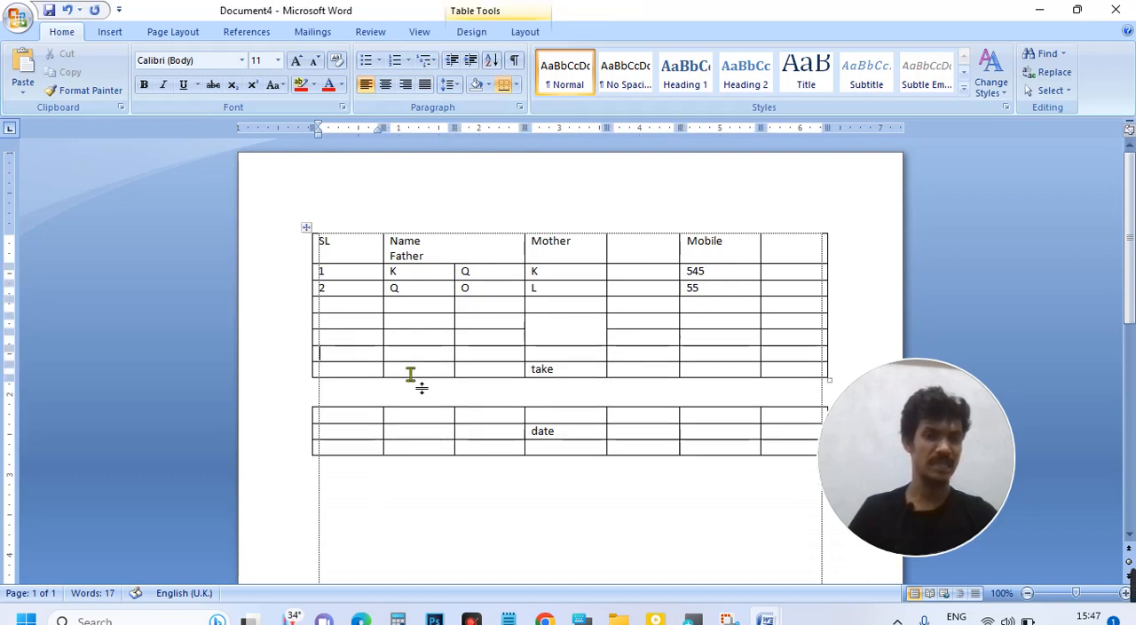
{"action": "left_click", "coordinate": [361, 395]}
{"action": "key", "text": "Delete"}
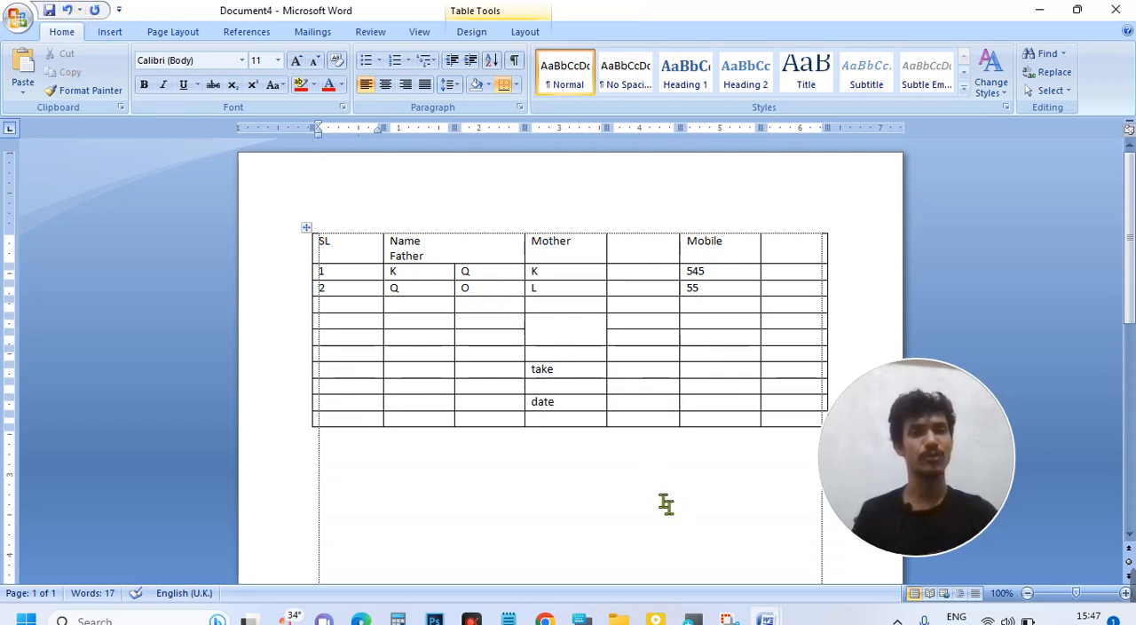
Step: Merge the two empty cells beside the upper half of the tall merged Mother cell, spanning the unnamed and Mobile columns
{"action": "left_click", "coordinate": [591, 326]}
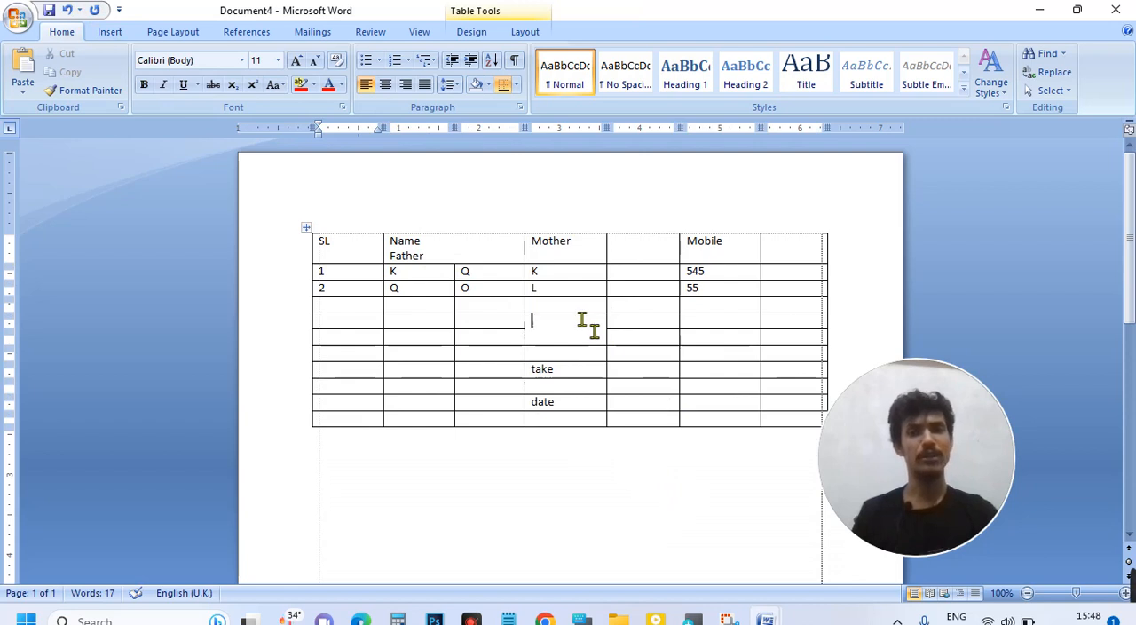
{"action": "left_click", "coordinate": [524, 33]}
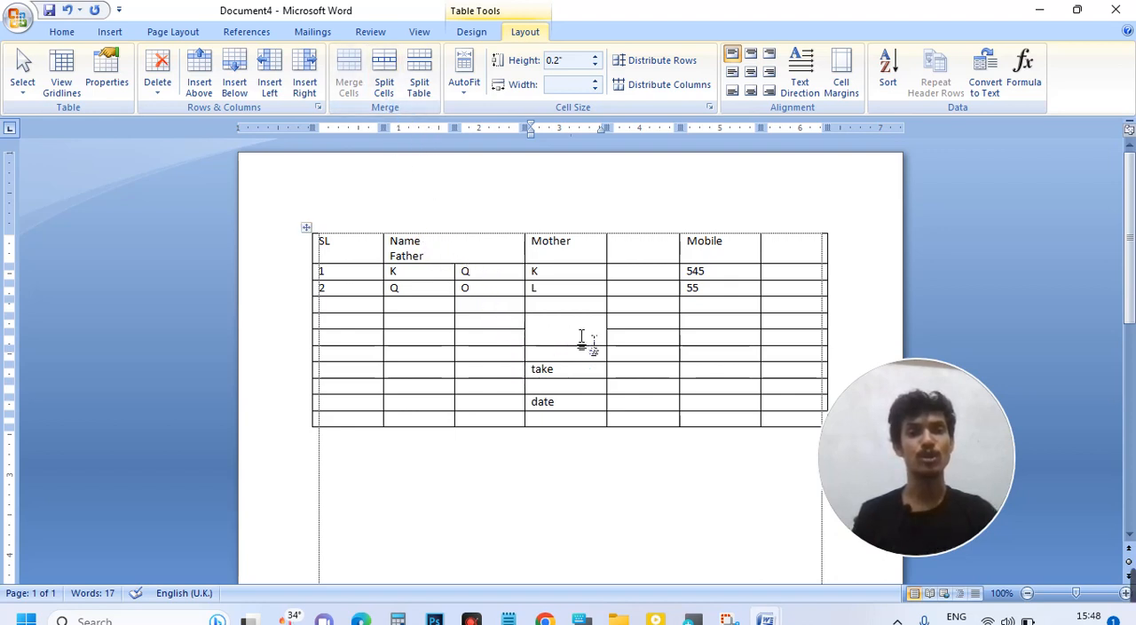
{"action": "left_click_drag", "start_coordinate": [668, 333], "coordinate": [724, 344]}
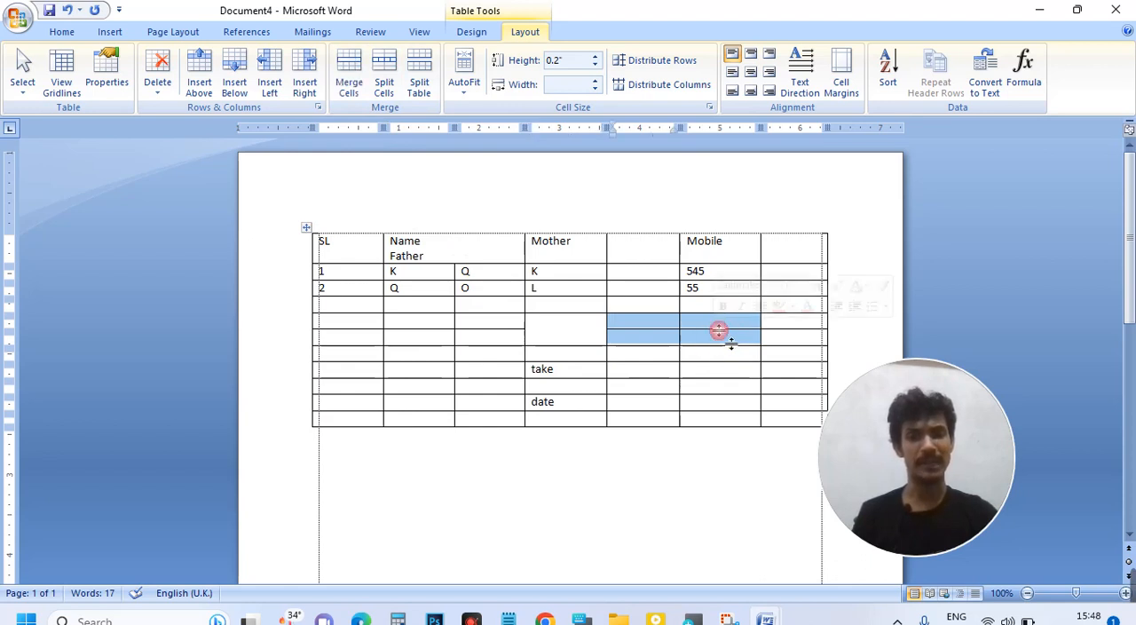
{"action": "left_click", "coordinate": [715, 322]}
{"action": "left_click_drag", "start_coordinate": [714, 322], "coordinate": [665, 325]}
{"action": "left_click", "coordinate": [346, 77]}
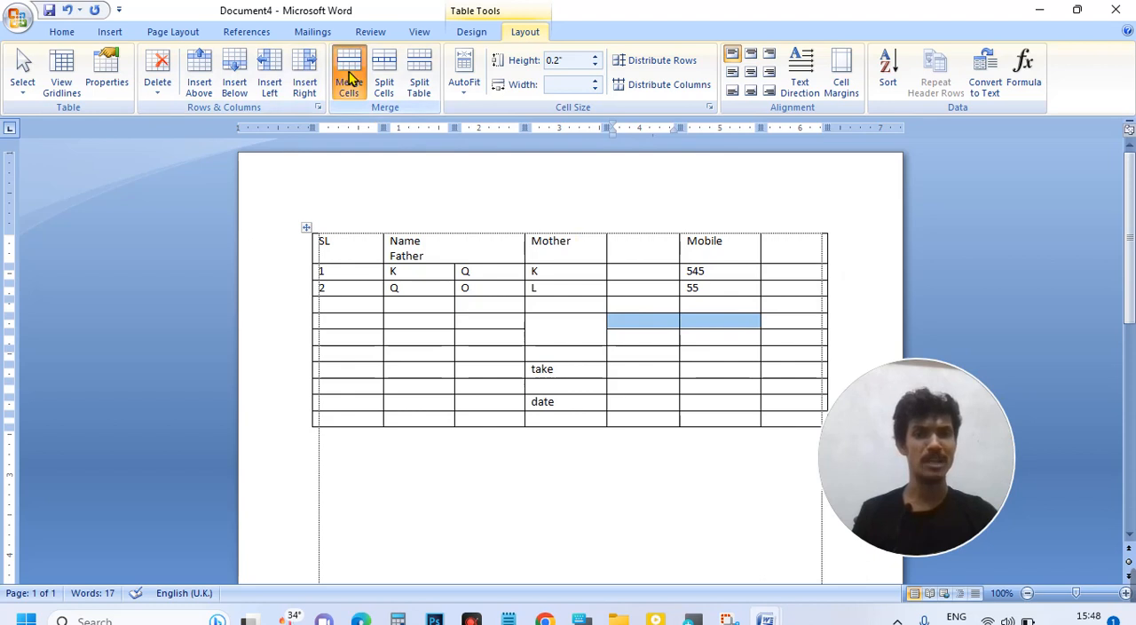
Step: Enter "Class" in the newly merged cell and enlarge its font by several sizes
{"action": "left_click", "coordinate": [730, 318]}
{"action": "left_click", "coordinate": [726, 312]}
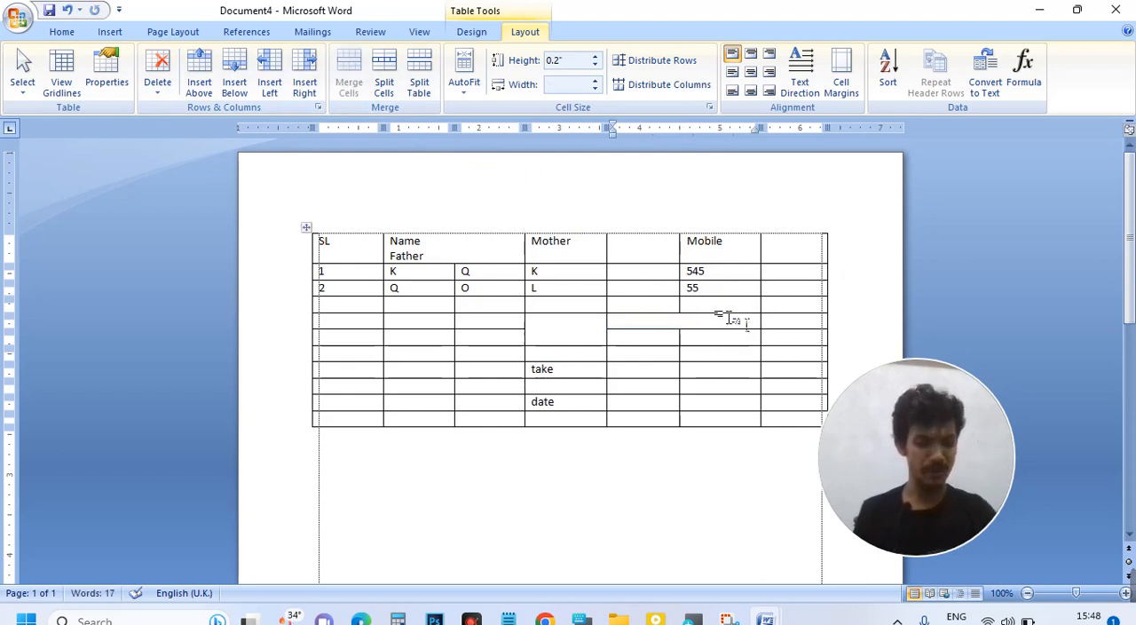
{"action": "type", "text": "c"}
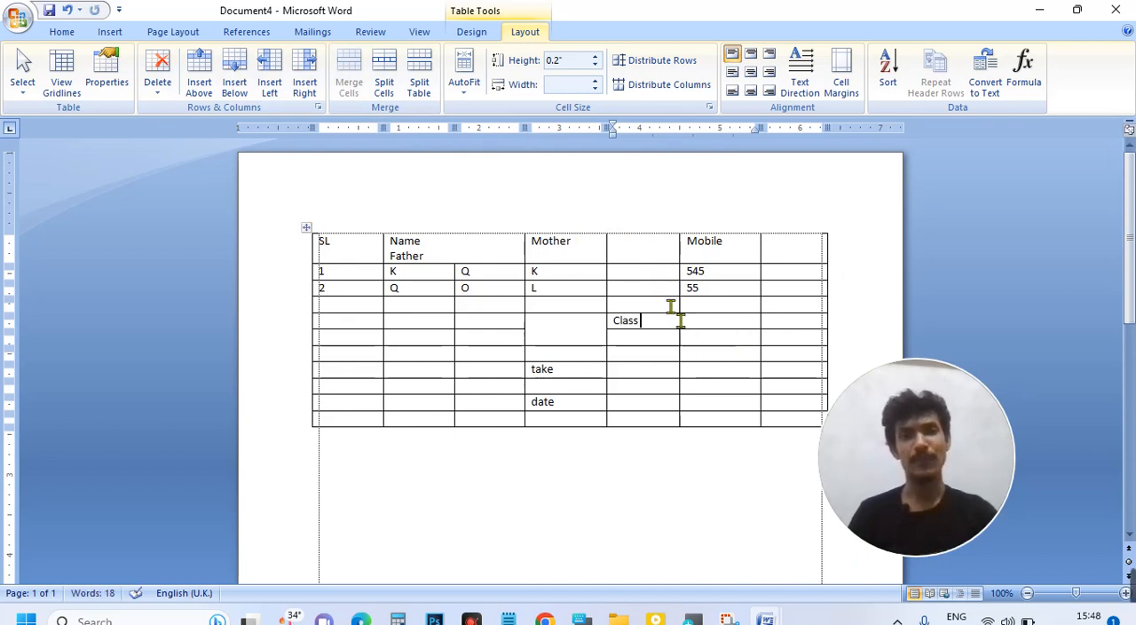
{"action": "left_click_drag", "start_coordinate": [654, 325], "coordinate": [617, 326]}
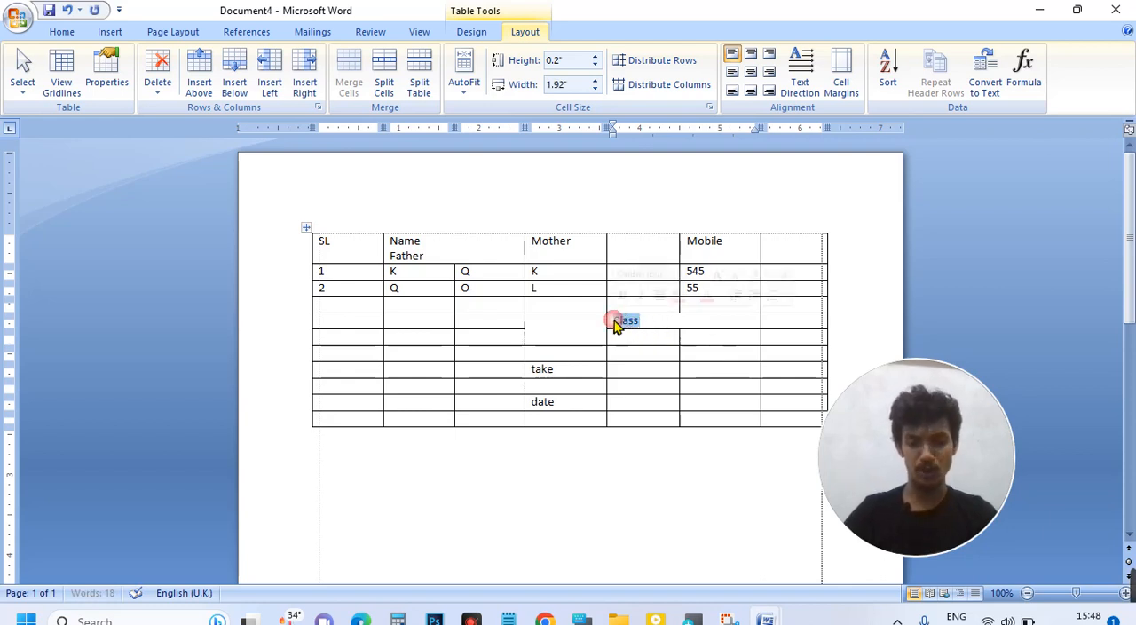
{"action": "key", "text": "ctrl+shift+period"}
{"action": "key", "text": "ctrl+shift+period"}
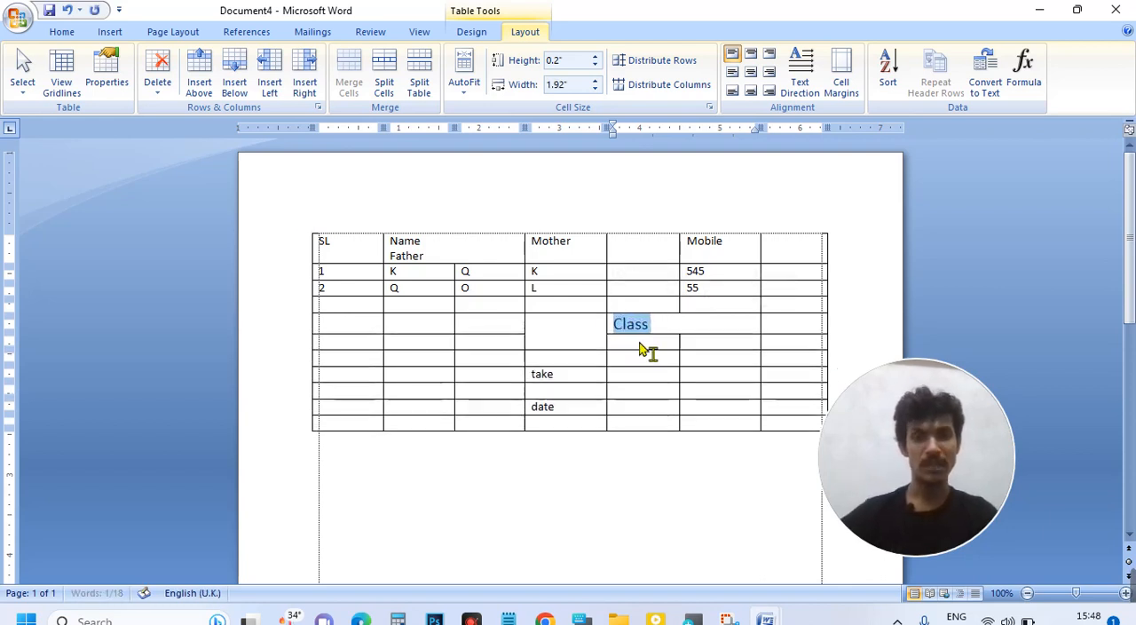
{"action": "key", "text": "ctrl+shift+period"}
{"action": "left_click", "coordinate": [708, 338]}
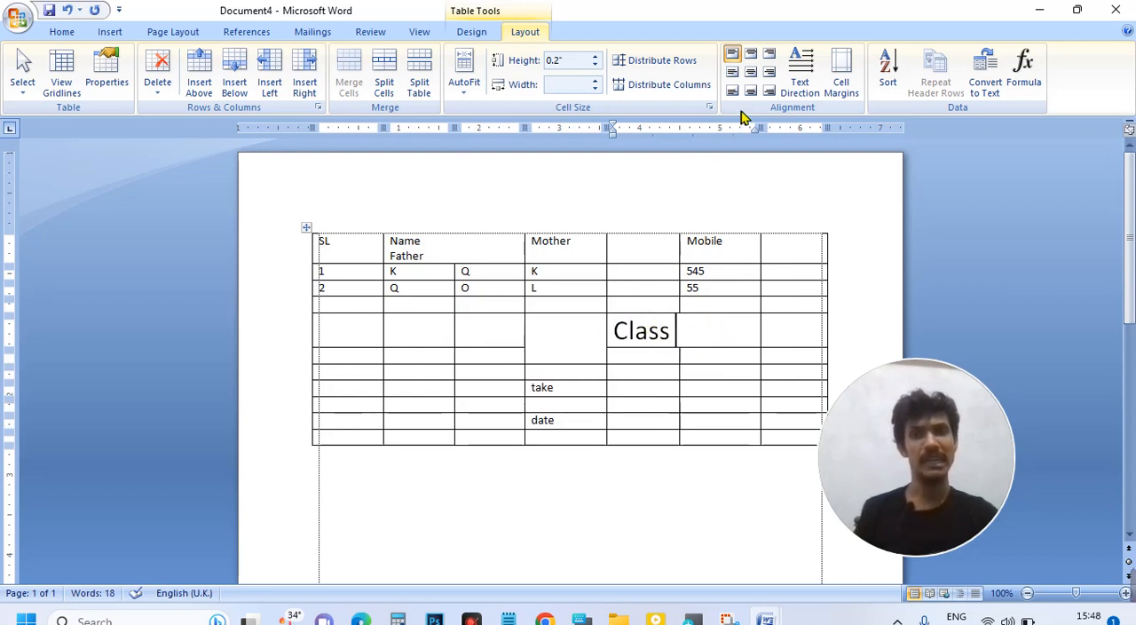
Step: Center the "Class" text both horizontally and vertically within its cell
{"action": "left_click", "coordinate": [564, 276]}
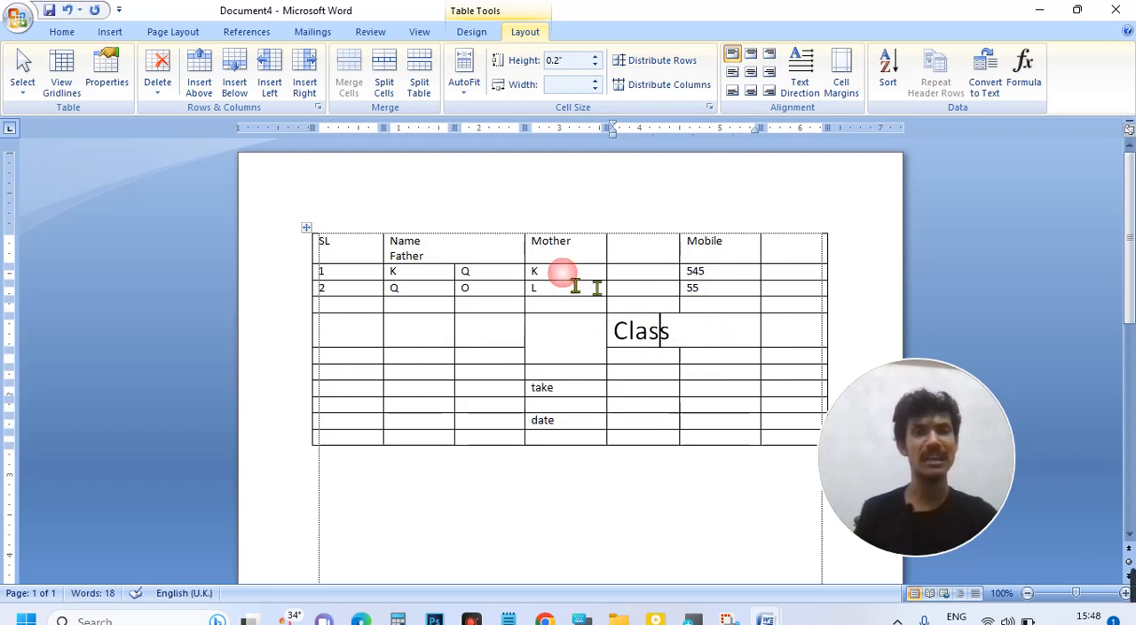
{"action": "left_click", "coordinate": [663, 330]}
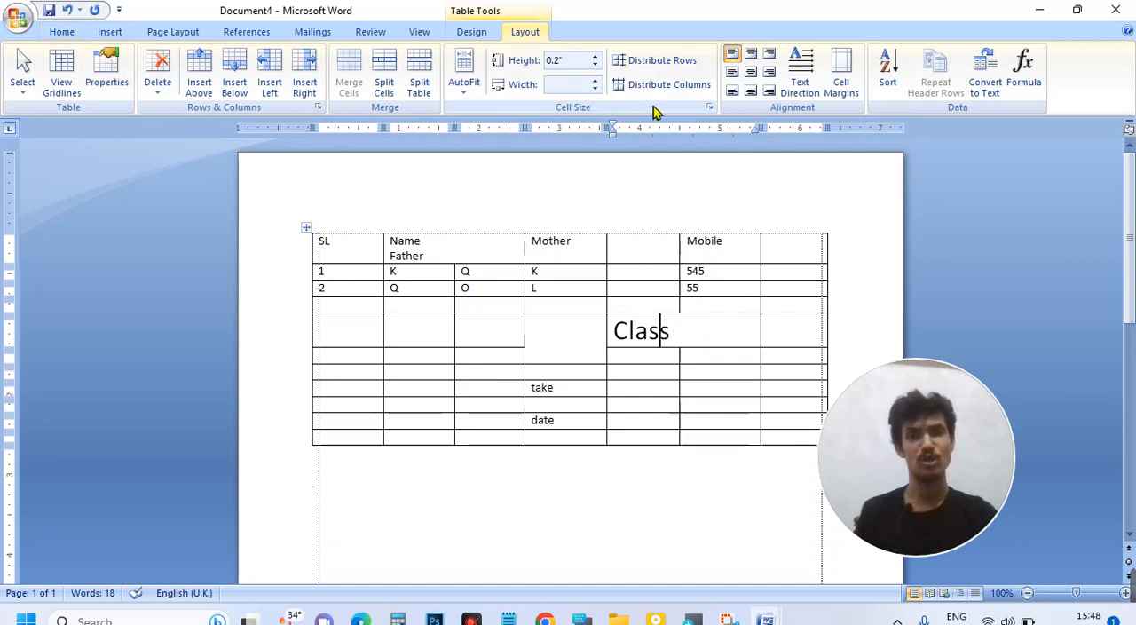
{"action": "left_click", "coordinate": [750, 73]}
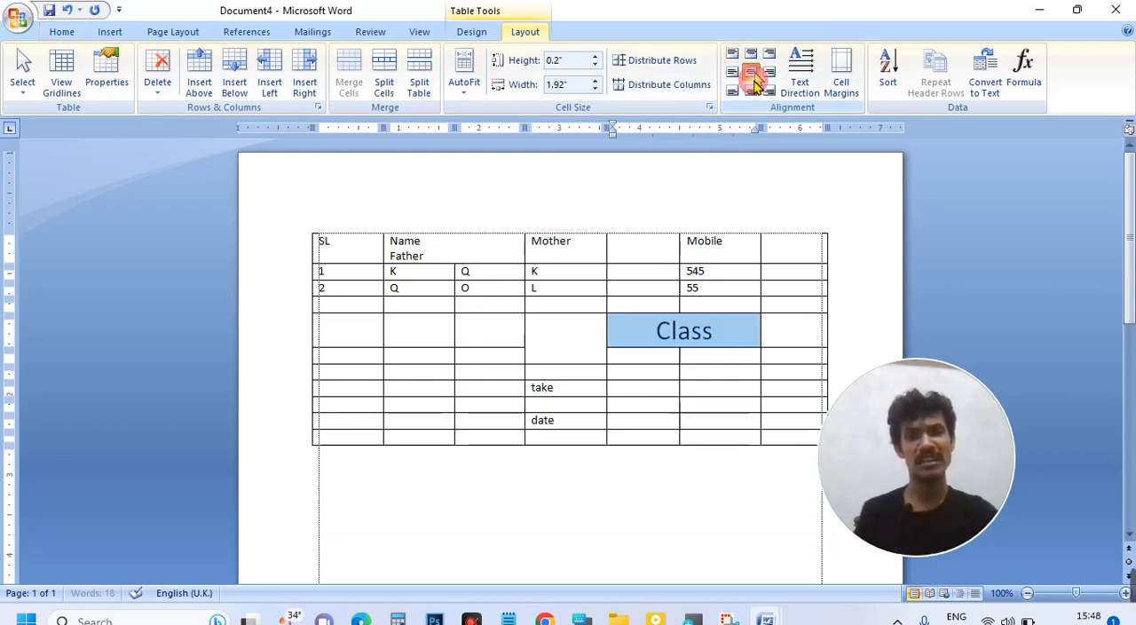
{"action": "left_click", "coordinate": [728, 341]}
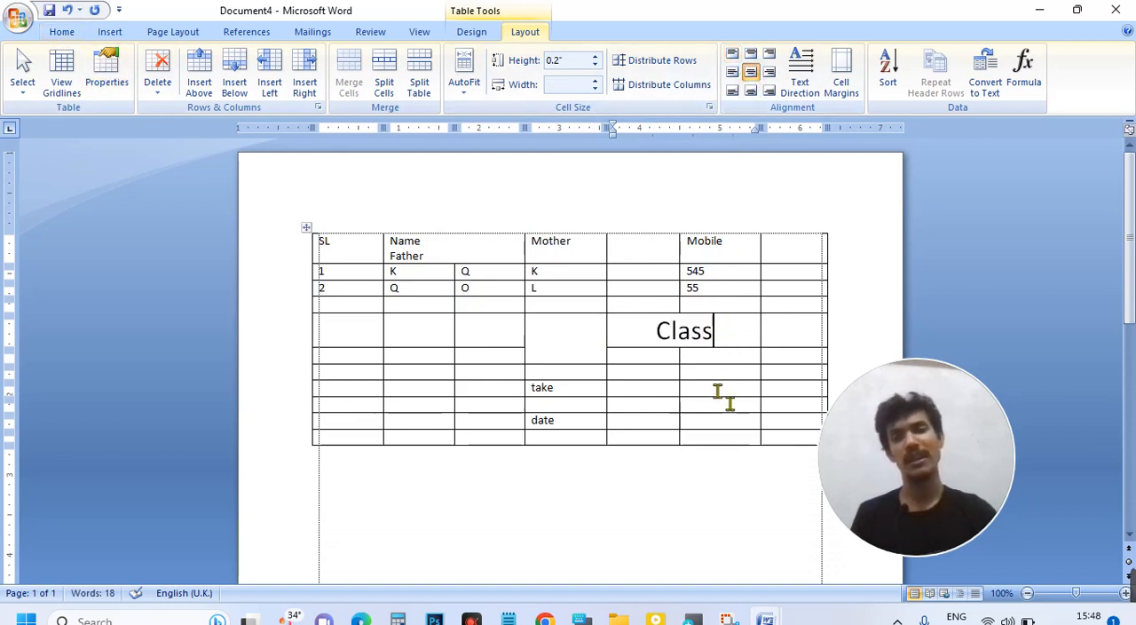
Step: Enter "1" and "2" in the two cells directly below "Class"
{"action": "left_click", "coordinate": [736, 356]}
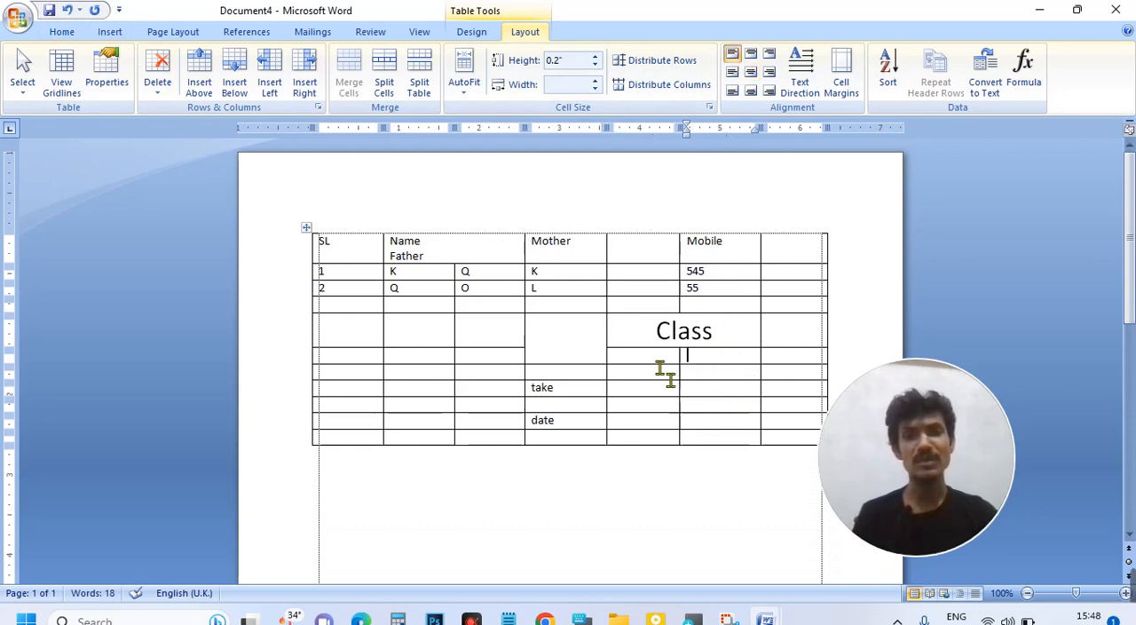
{"action": "left_click", "coordinate": [639, 354]}
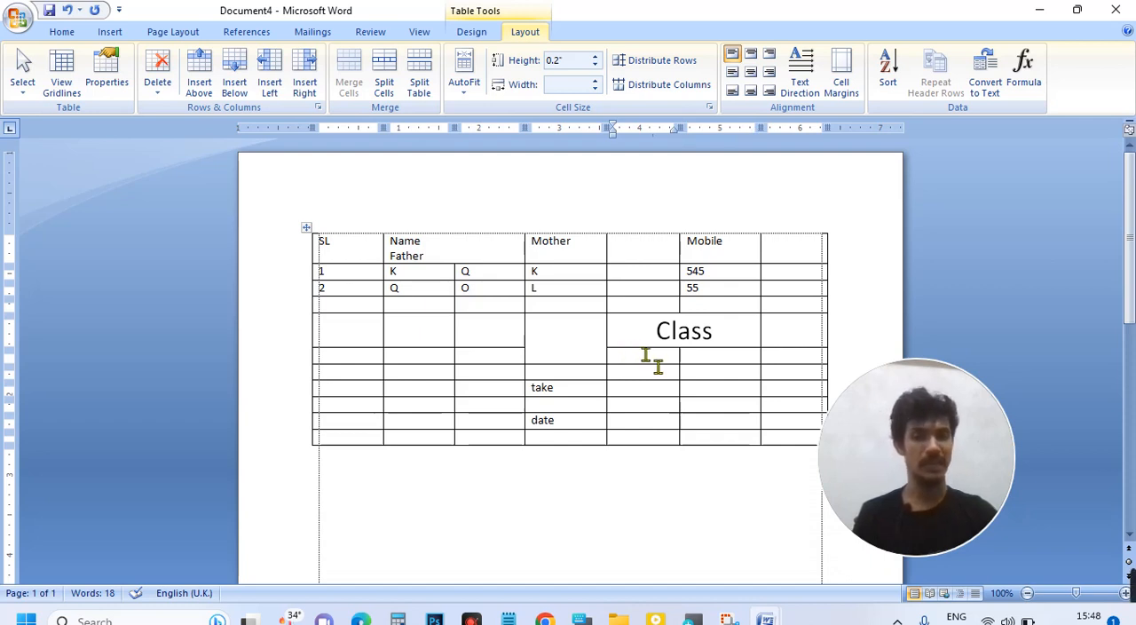
{"action": "type", "text": "1"}
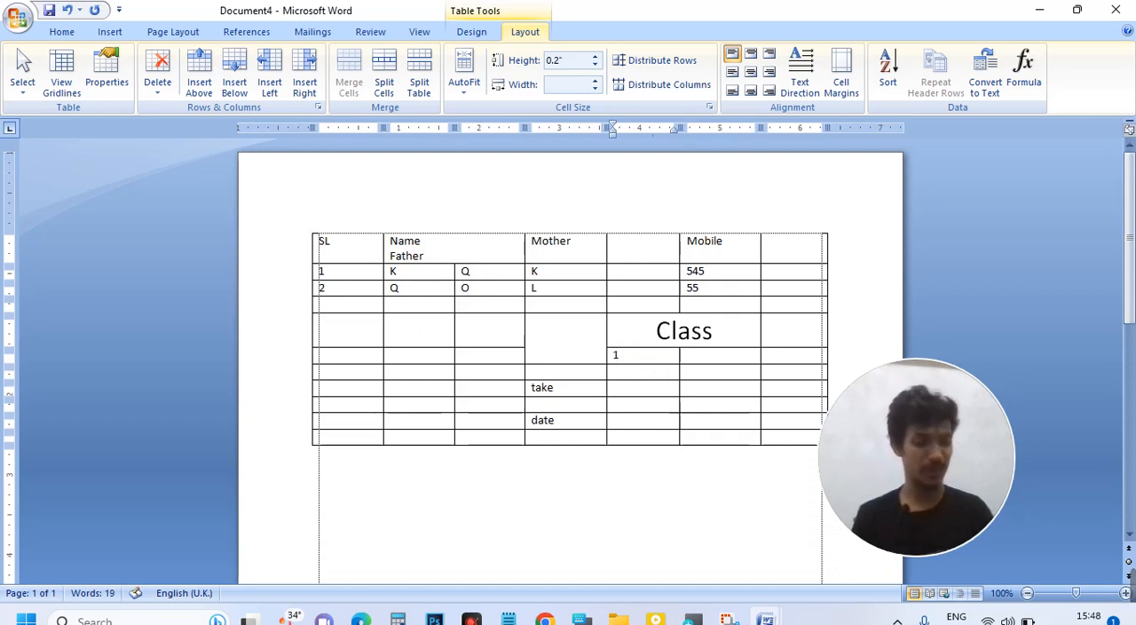
{"action": "key", "text": "Tab"}
{"action": "type", "text": "2"}
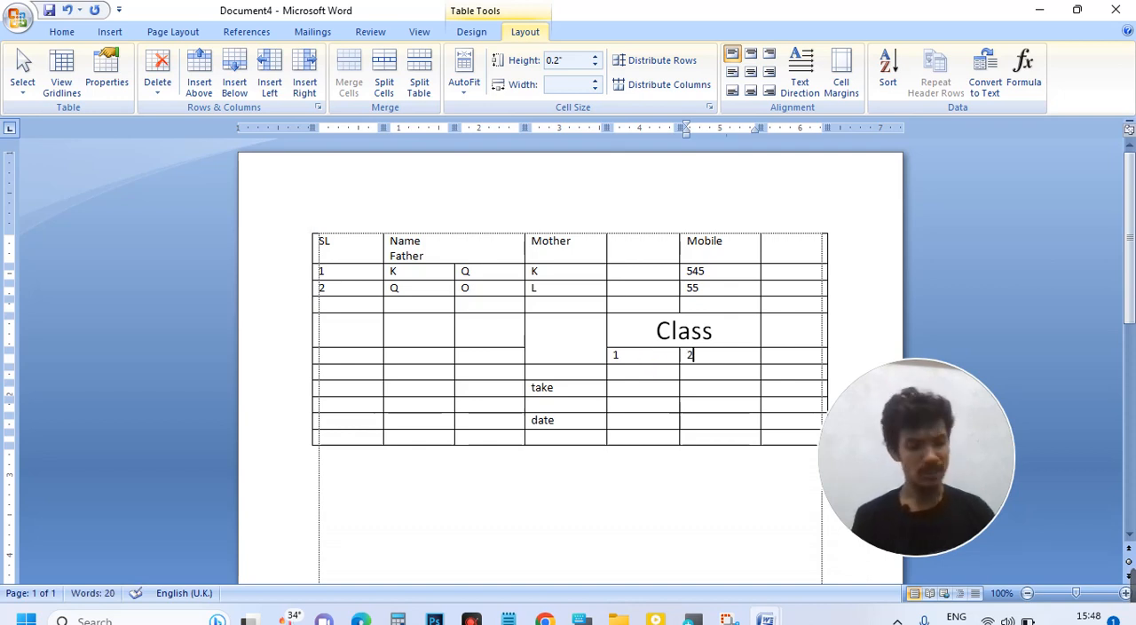
{"action": "key", "text": "Tab"}
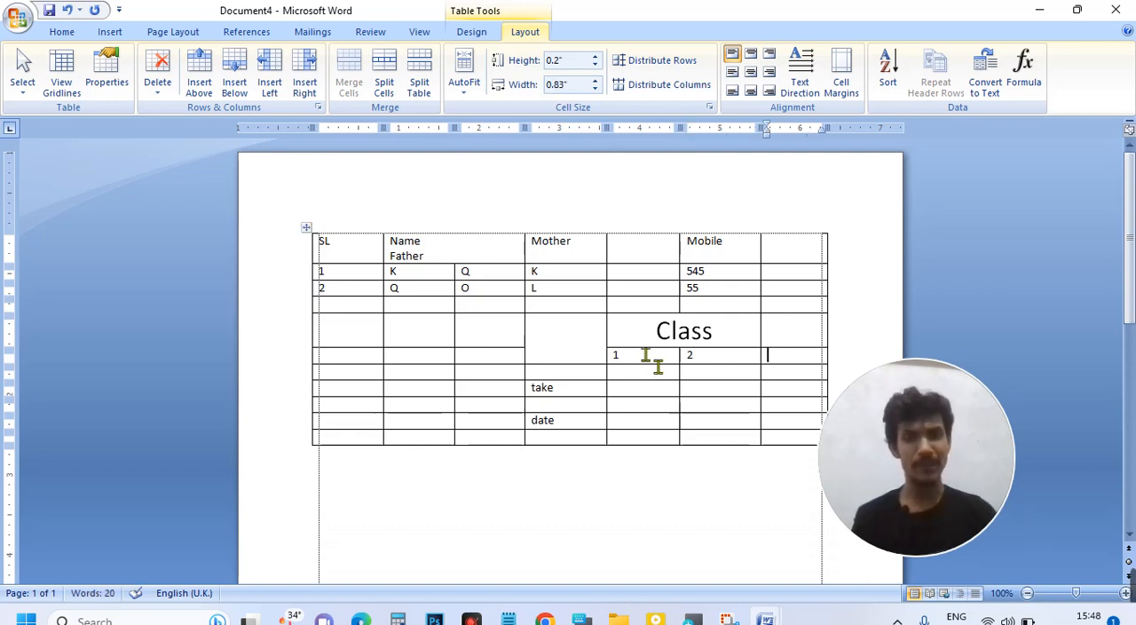
Step: Widen the table's last column to about 0.91 inches by moving the border it shares with the Mobile column
{"action": "left_click_drag", "start_coordinate": [762, 335], "coordinate": [671, 442]}
{"action": "left_click", "coordinate": [808, 355]}
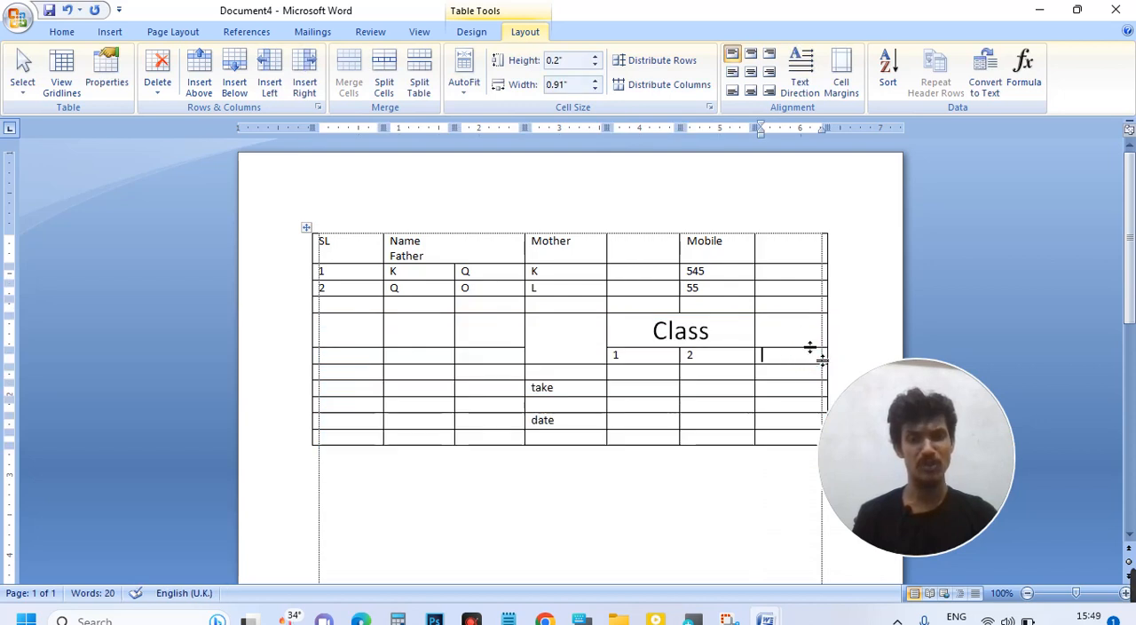
{"action": "type", "text": "2"}
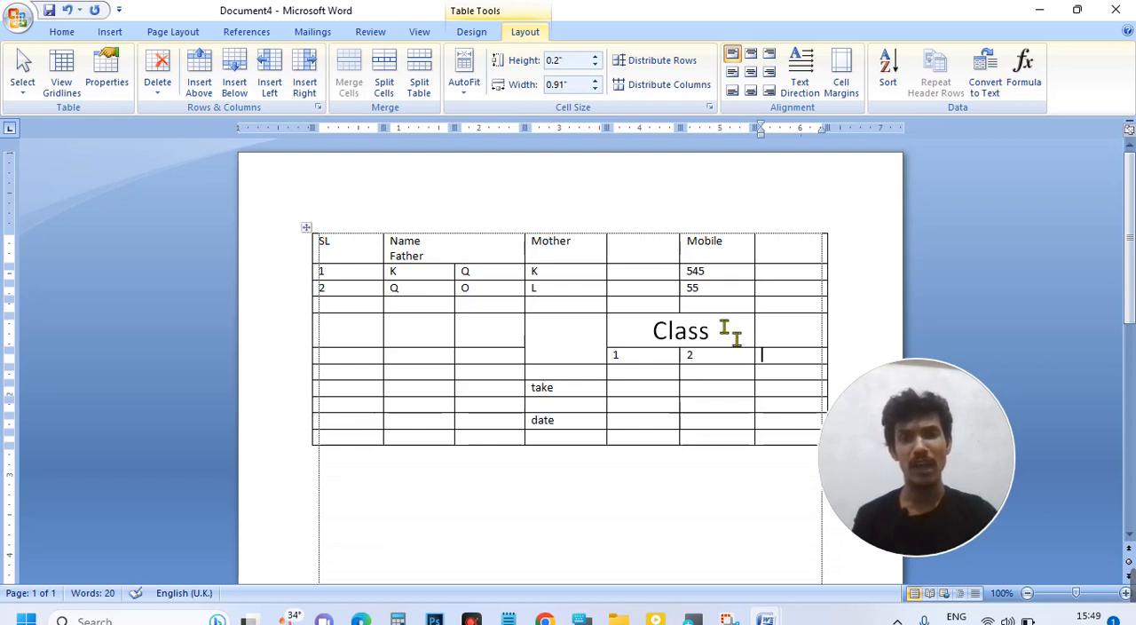
{"action": "left_click_drag", "start_coordinate": [729, 338], "coordinate": [689, 404]}
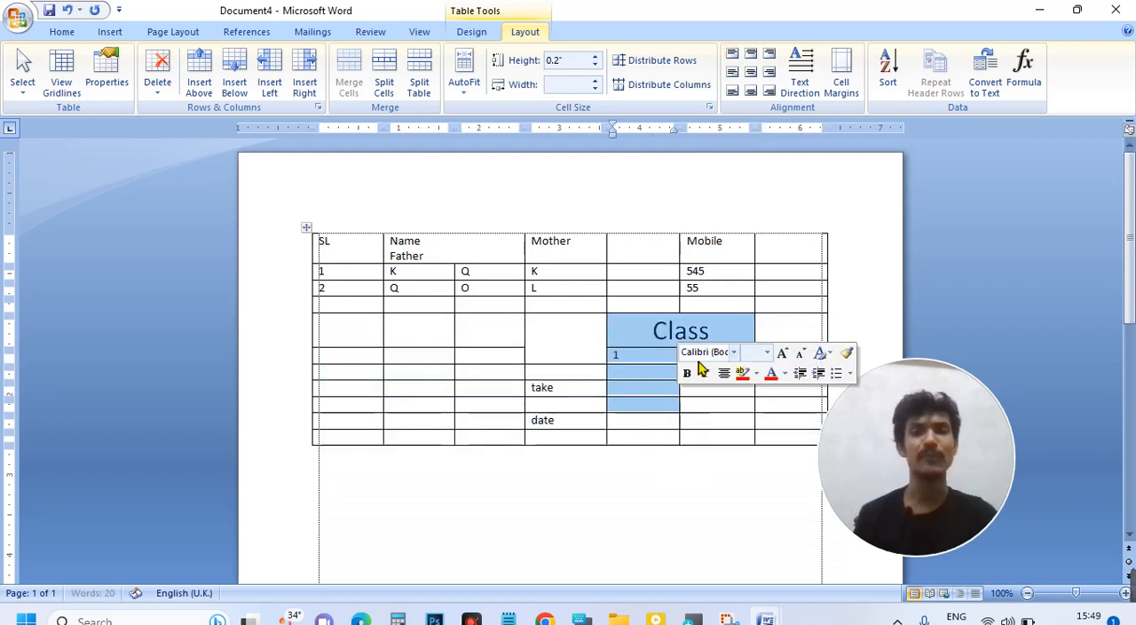
{"action": "left_click", "coordinate": [665, 406]}
{"action": "left_click_drag", "start_coordinate": [721, 355], "coordinate": [722, 435]}
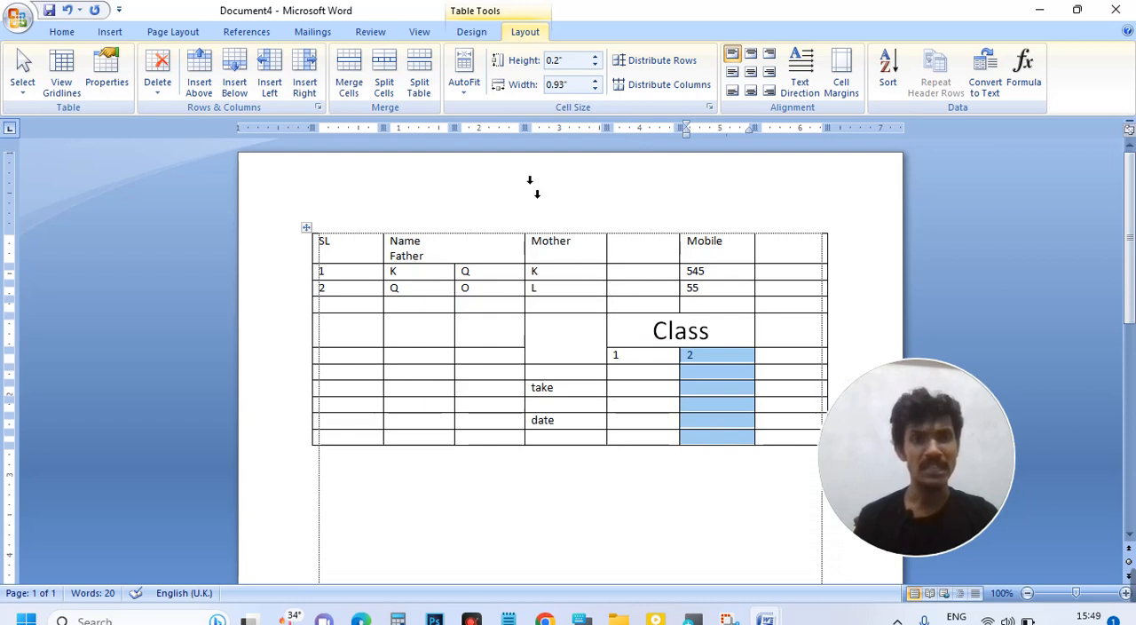
{"action": "left_click", "coordinate": [388, 87]}
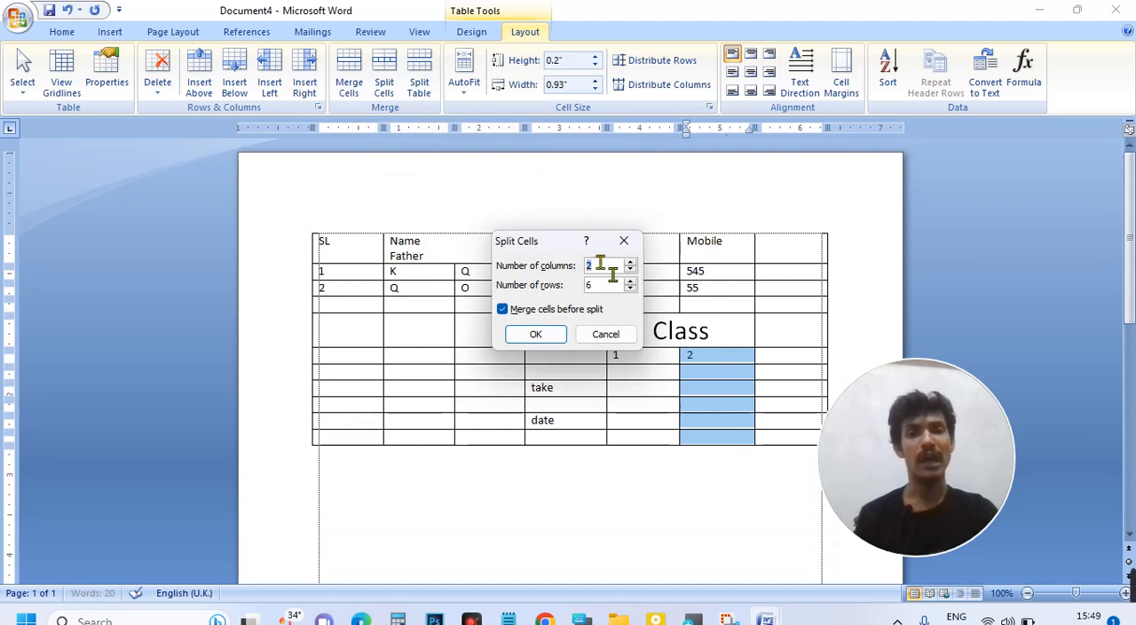
{"action": "left_click", "coordinate": [624, 242]}
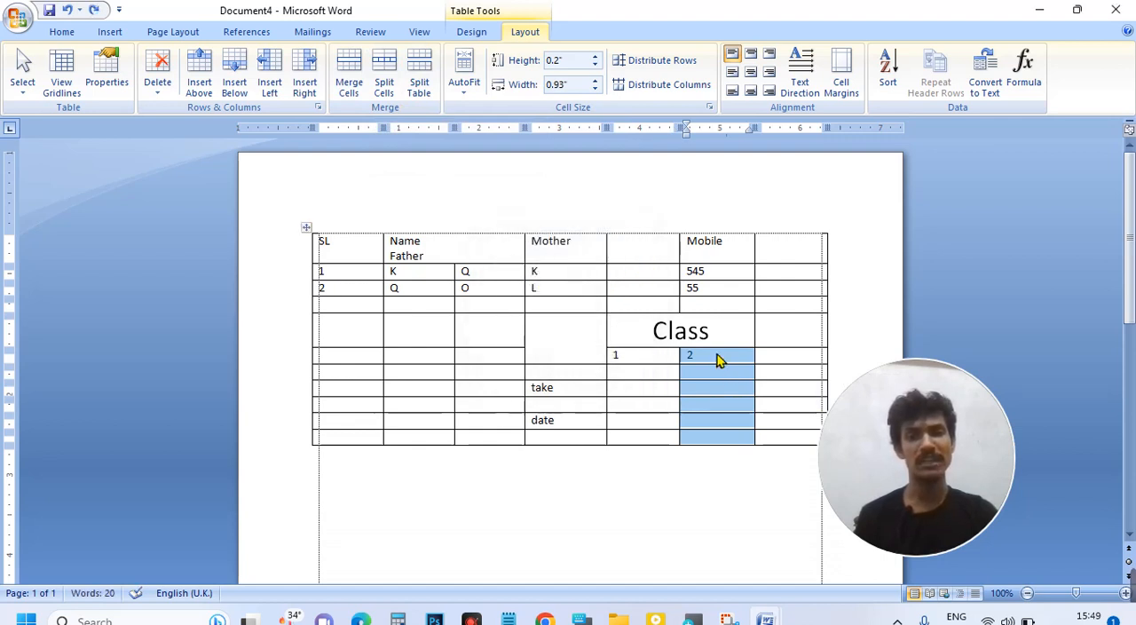
Step: Split the column cells from "2" down to the table's last row into 2 columns and 6 rows
{"action": "left_click", "coordinate": [717, 356]}
{"action": "left_click_drag", "start_coordinate": [728, 366], "coordinate": [725, 432]}
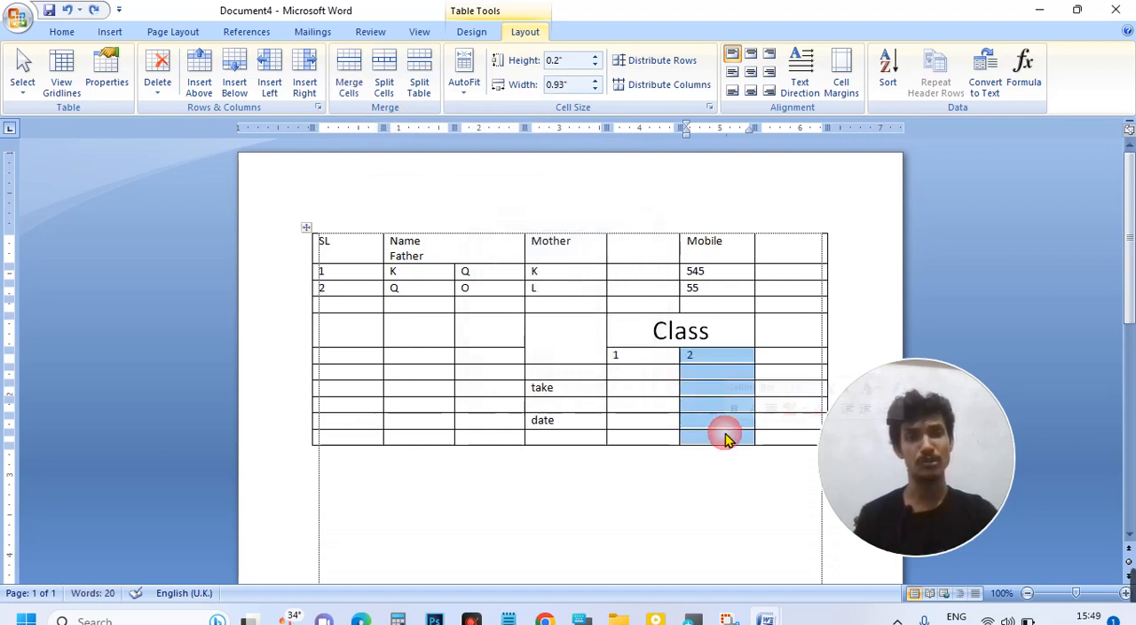
{"action": "left_click", "coordinate": [401, 88]}
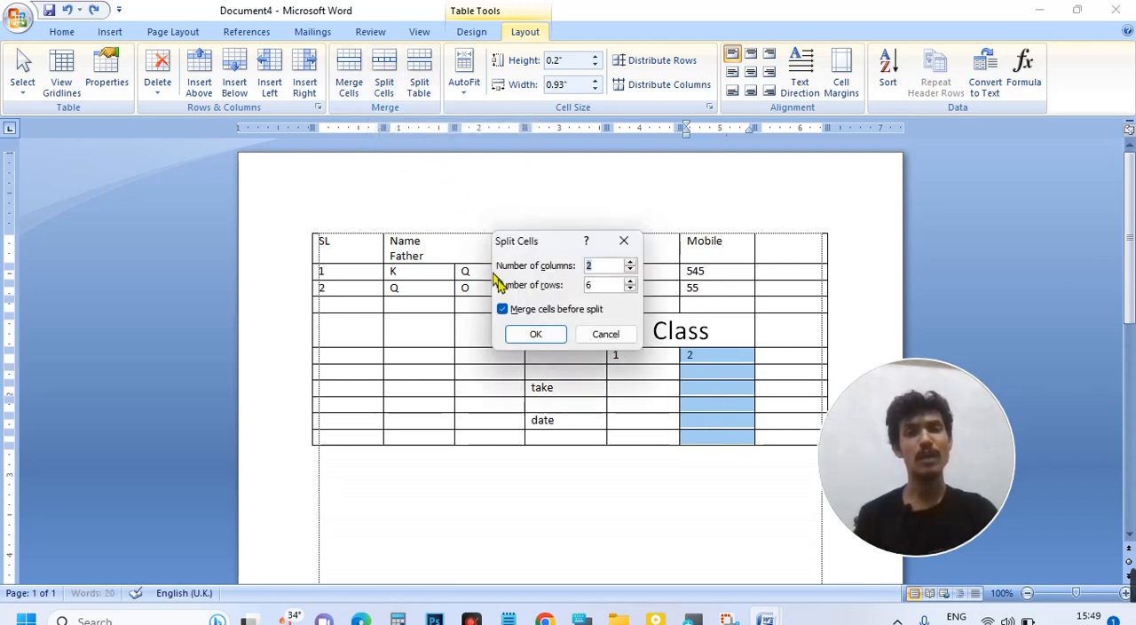
{"action": "left_click", "coordinate": [543, 337]}
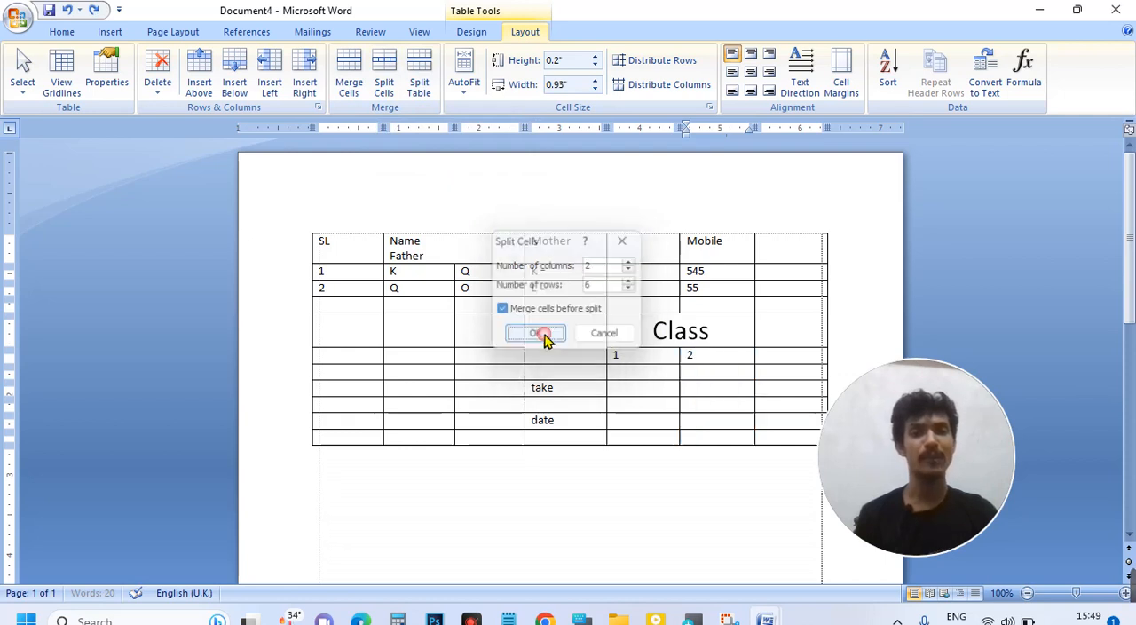
{"action": "left_click", "coordinate": [715, 362]}
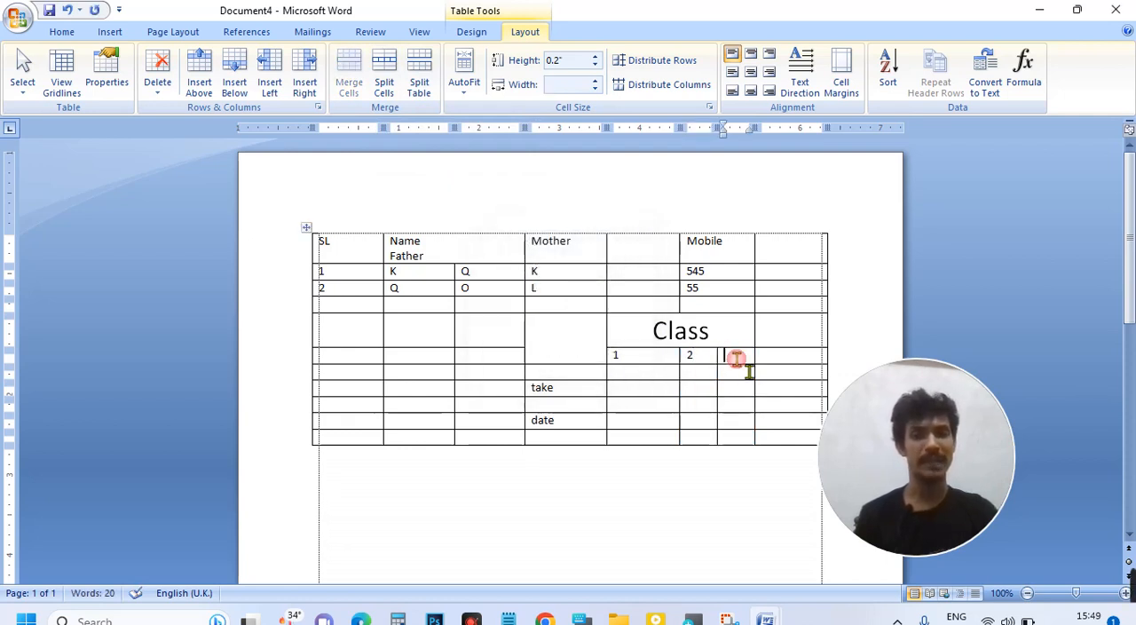
{"action": "mouse_move", "coordinate": [720, 331]}
{"action": "left_mouse_down"}
{"action": "mouse_move", "coordinate": [713, 380]}
{"action": "mouse_move", "coordinate": [677, 436]}
{"action": "mouse_move", "coordinate": [733, 447]}
{"action": "left_mouse_up"}
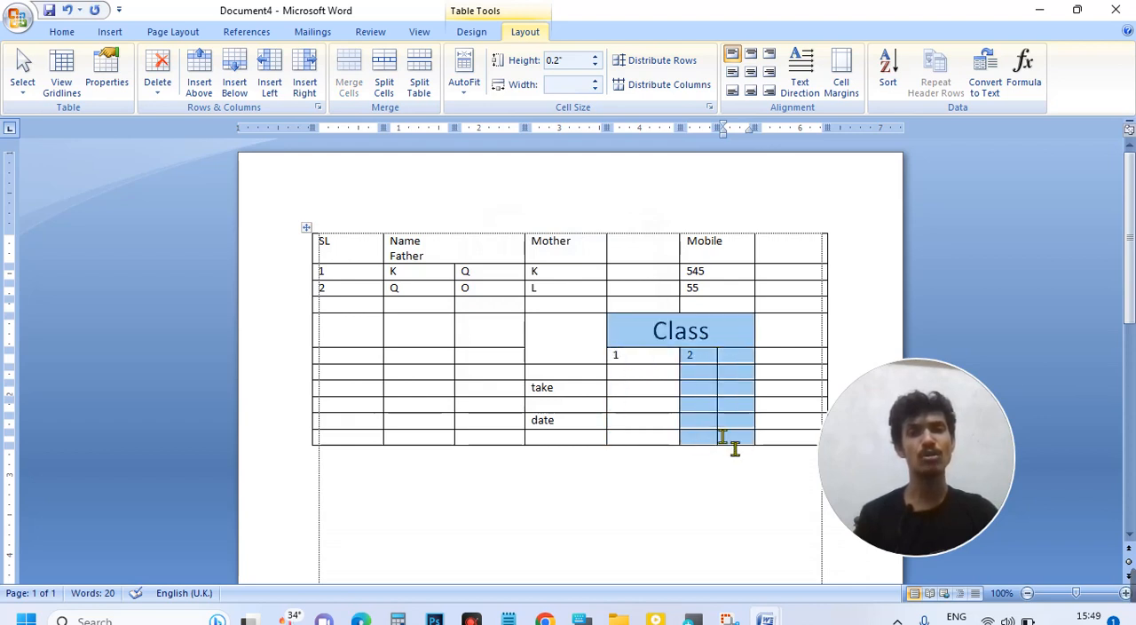
{"action": "left_click", "coordinate": [644, 364]}
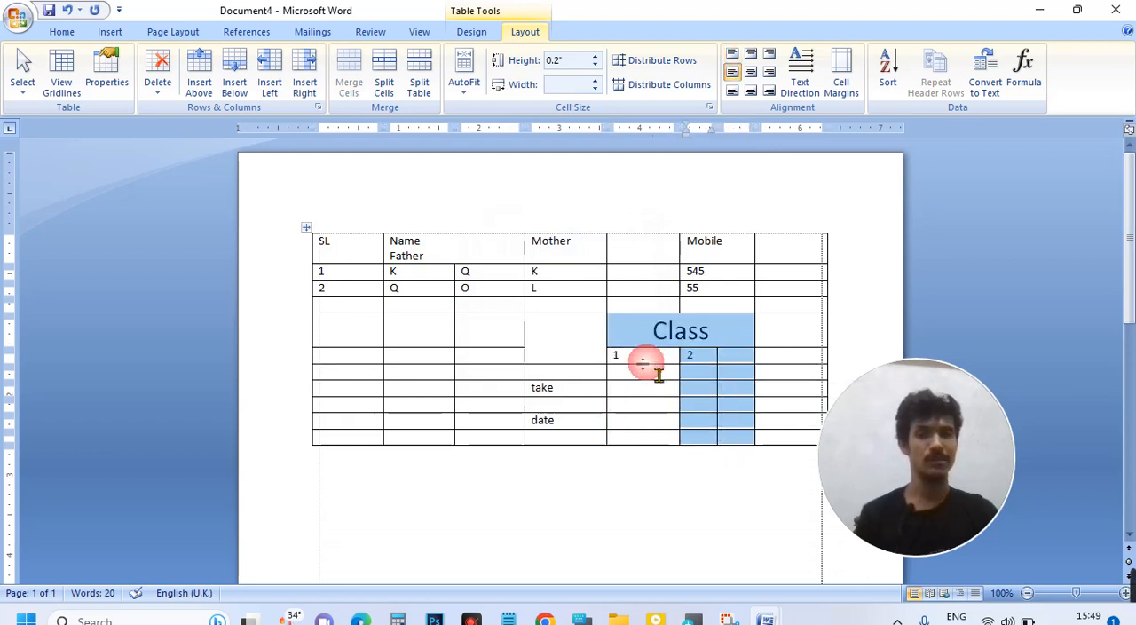
{"action": "left_click", "coordinate": [698, 356]}
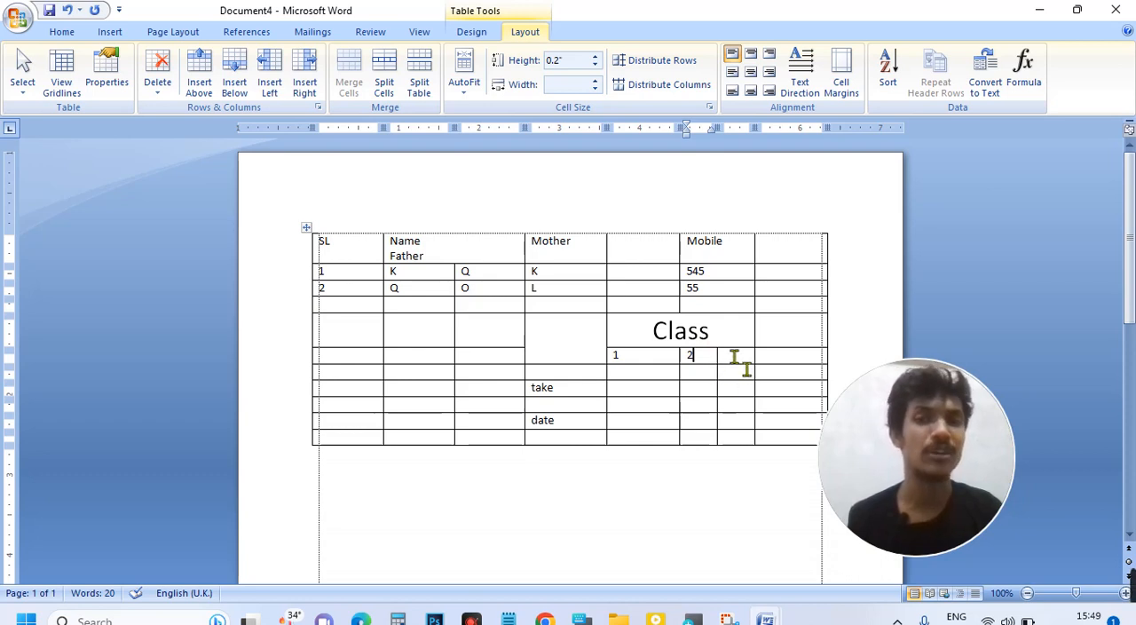
{"action": "left_click", "coordinate": [653, 360]}
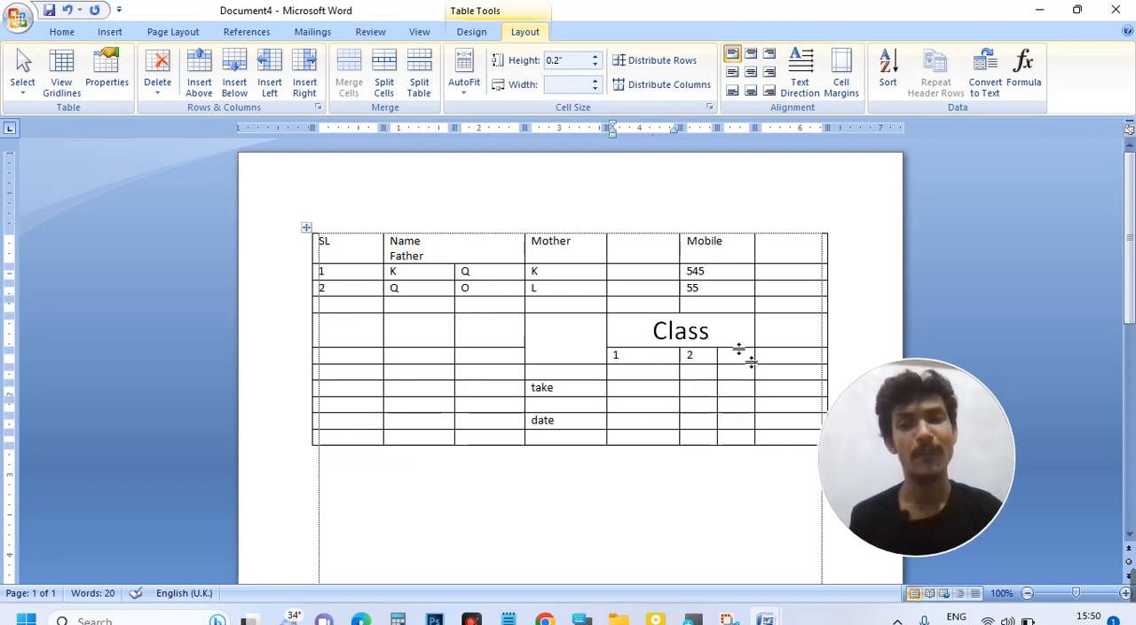
Step: Distribute the three columns below "Class" to equal widths and enter "3" in the empty cell beside "2"
{"action": "left_click_drag", "start_coordinate": [757, 369], "coordinate": [639, 444]}
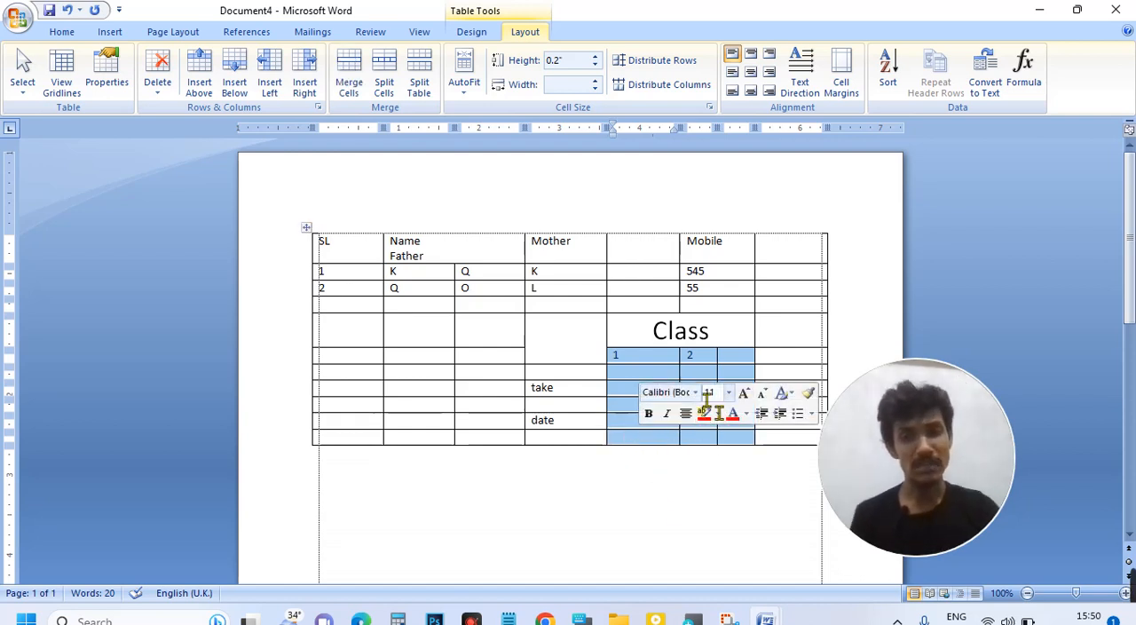
{"action": "left_click", "coordinate": [737, 360]}
{"action": "left_click_drag", "start_coordinate": [736, 360], "coordinate": [657, 435]}
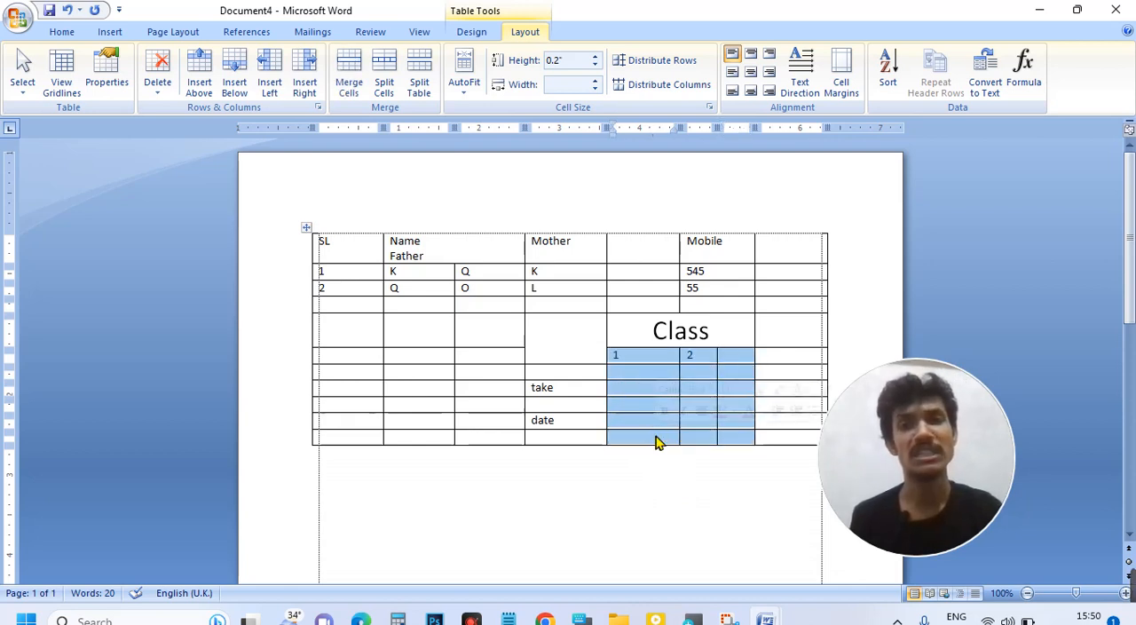
{"action": "left_click", "coordinate": [673, 92]}
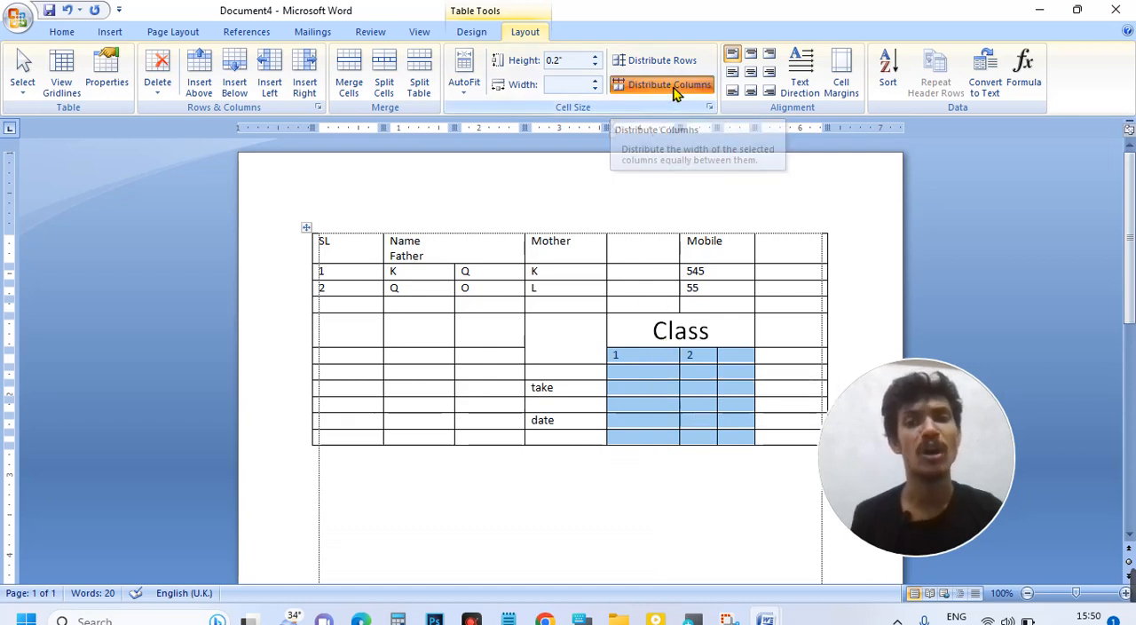
{"action": "left_click", "coordinate": [720, 363]}
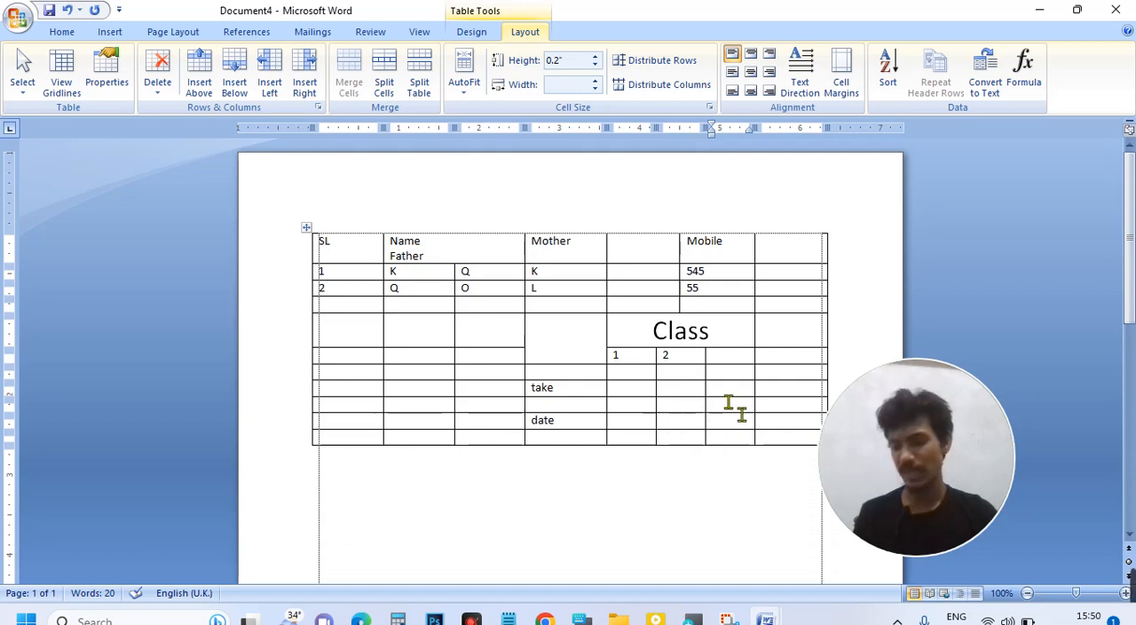
{"action": "type", "text": "3"}
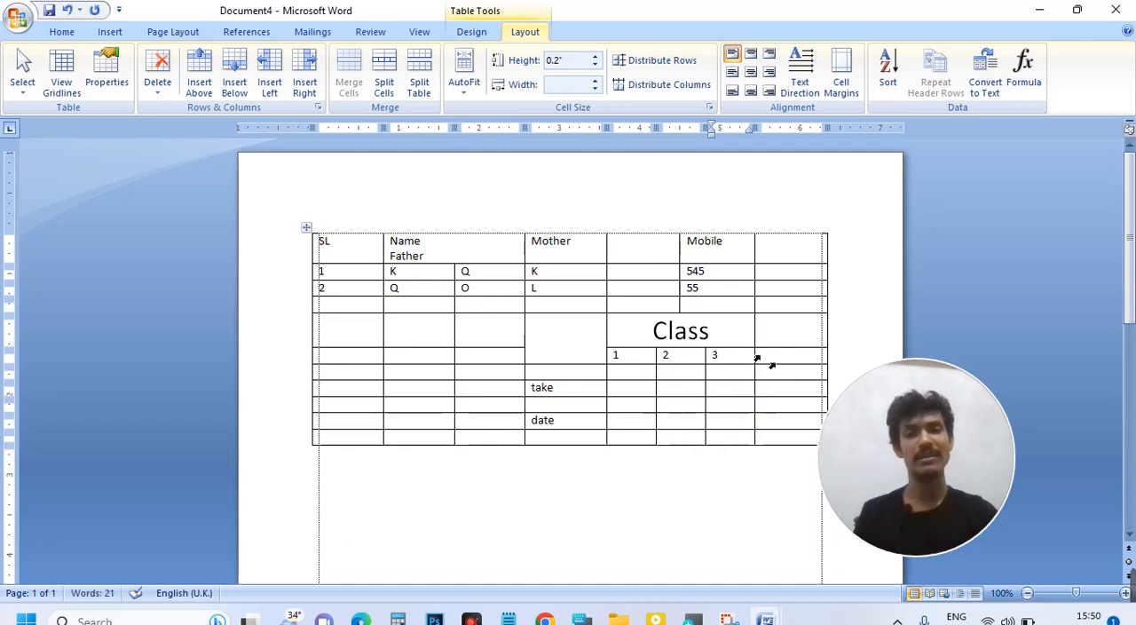